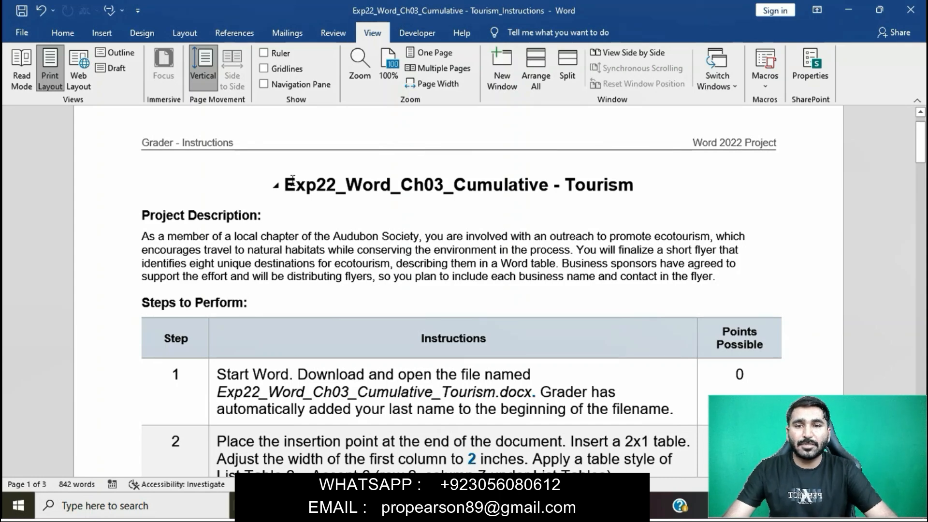
Highlight the instruction text of step 1 in yellow in the steps table.
drag(290, 185, 663, 195)
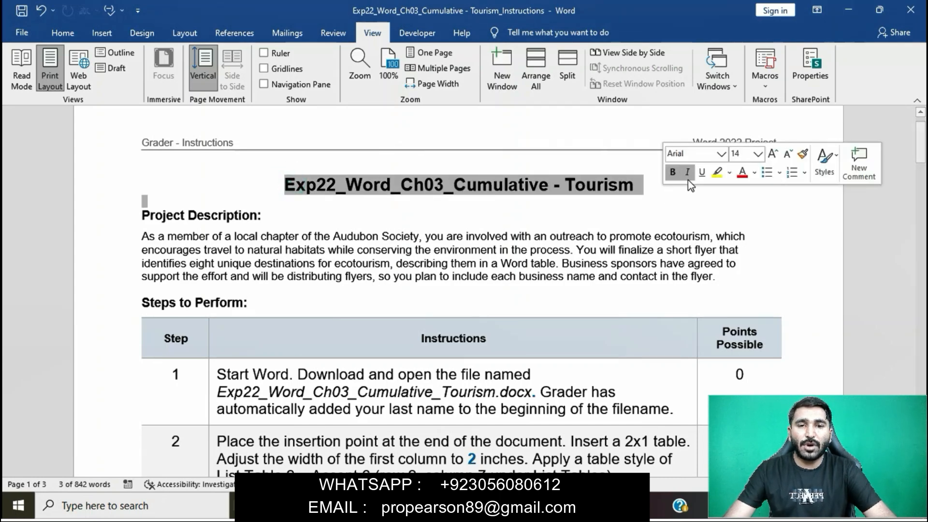
click(712, 180)
click(503, 276)
scroll(503, 276, down, 3)
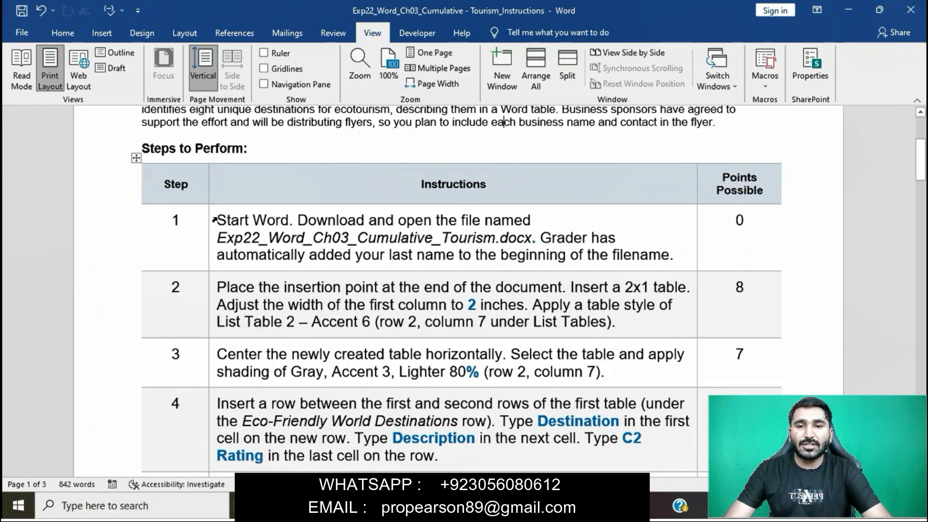
click(214, 220)
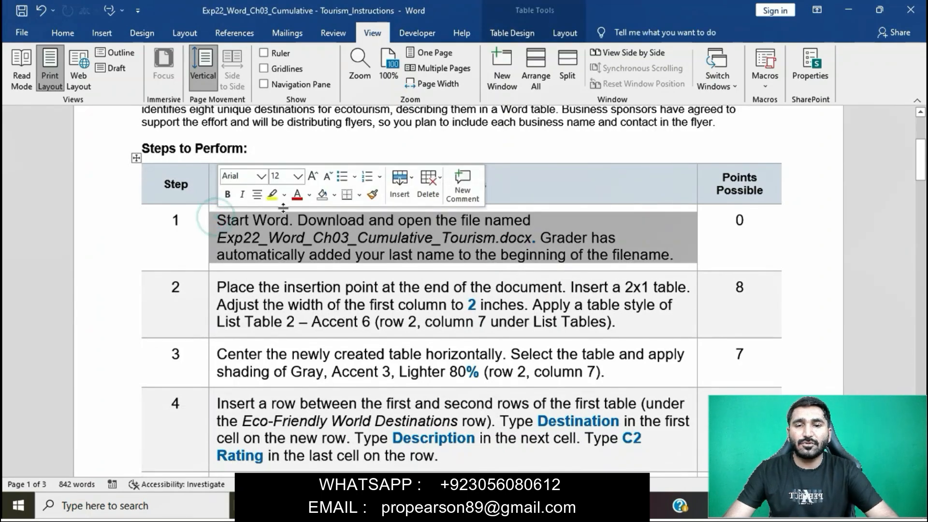
click(272, 194)
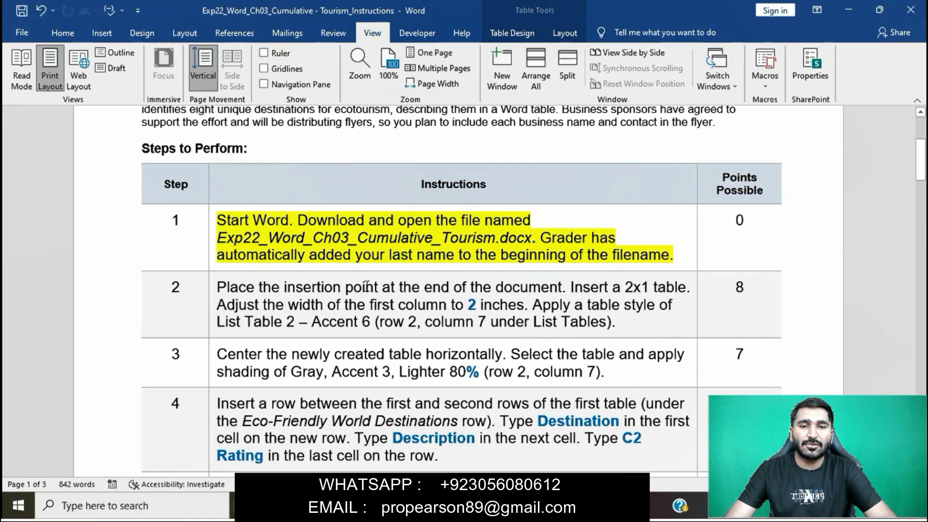
Highlight the full instruction text of step 2 in yellow.
ctrl+scroll(365, 284, up, 2)
scroll(239, 233, down, 1)
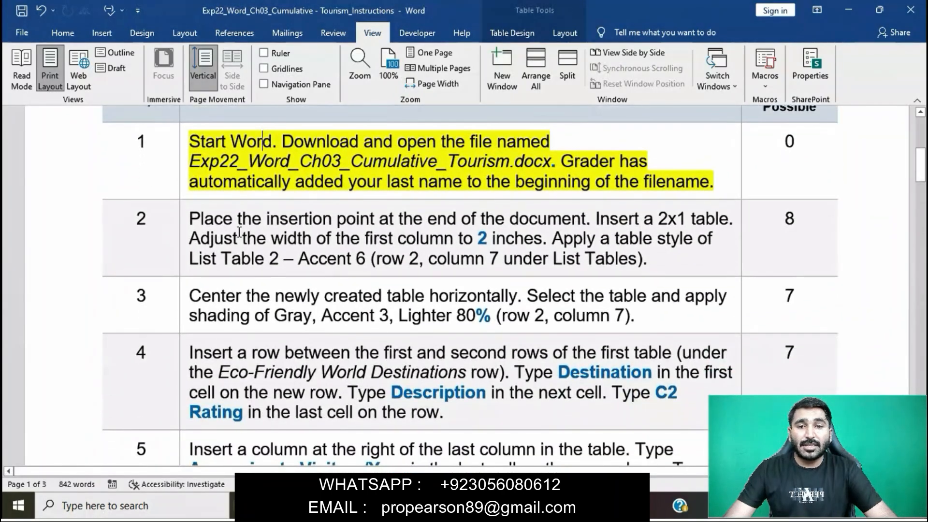
triple_click(197, 222)
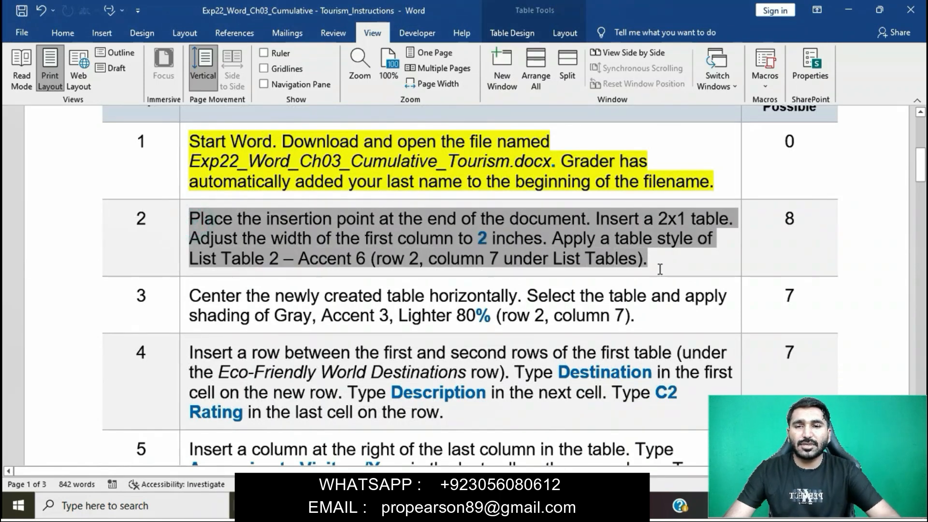
click(711, 248)
click(485, 240)
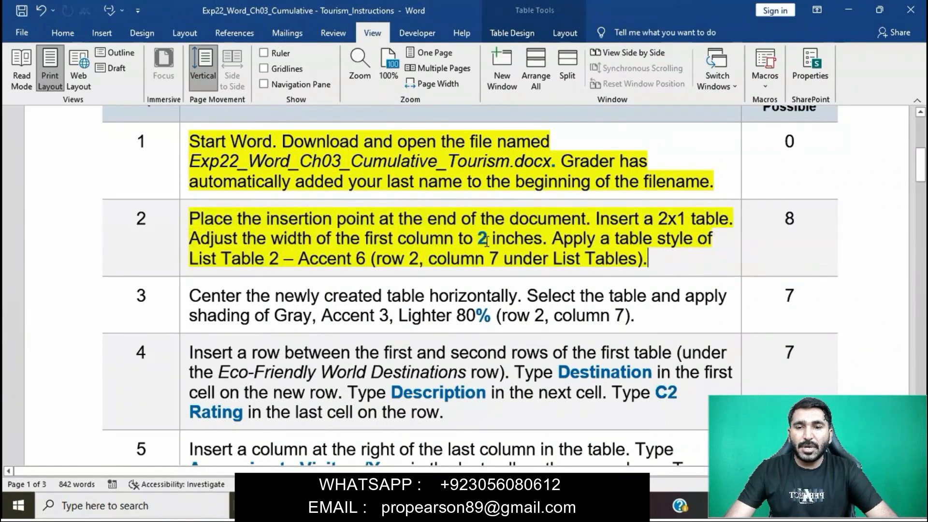
Switch to the Tourism flyer document and place the insertion point on the empty line below "Thanks for Supporting Us!".
drag(190, 218, 583, 226)
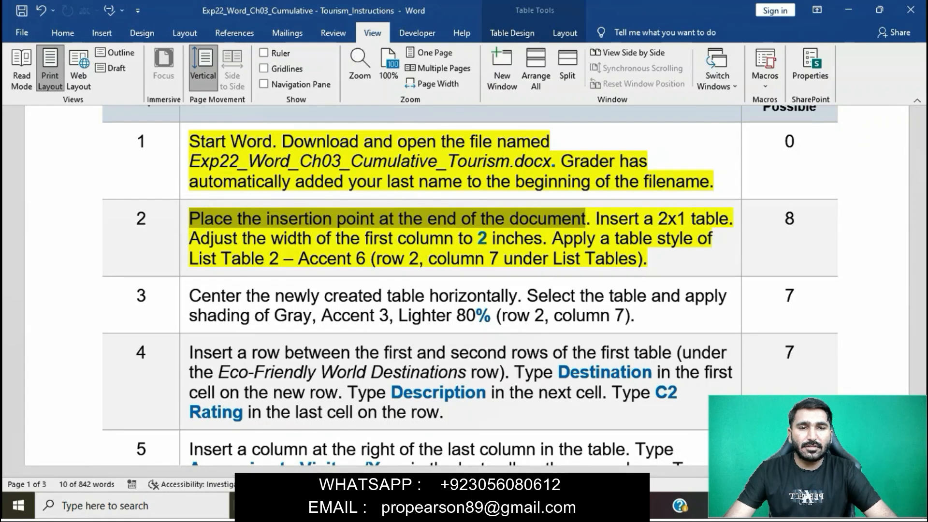
mouse_move(462, 505)
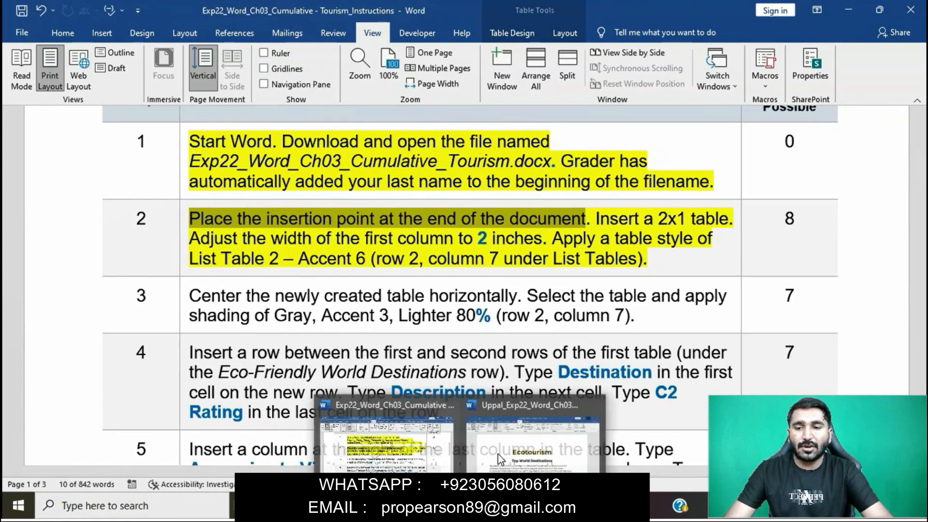
click(498, 454)
key(ctrl+End)
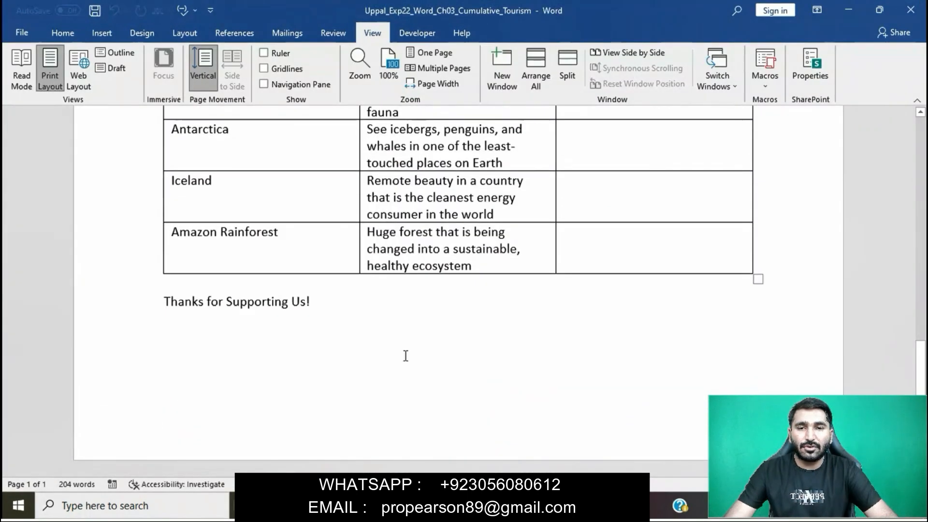
click(363, 315)
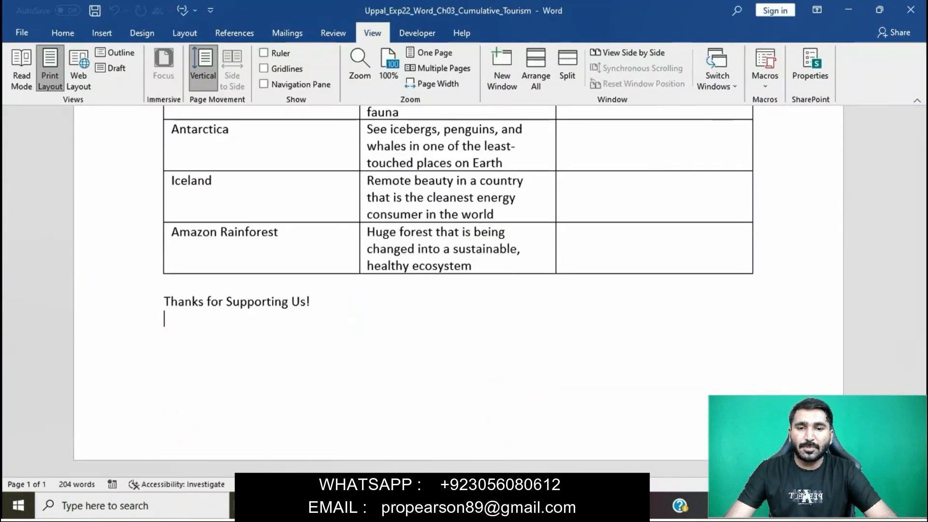
Check the table instruction in step 2, and insert a 2x1 table at the end of the flyer document.
mouse_move(460, 505)
click(420, 438)
drag(596, 218, 731, 218)
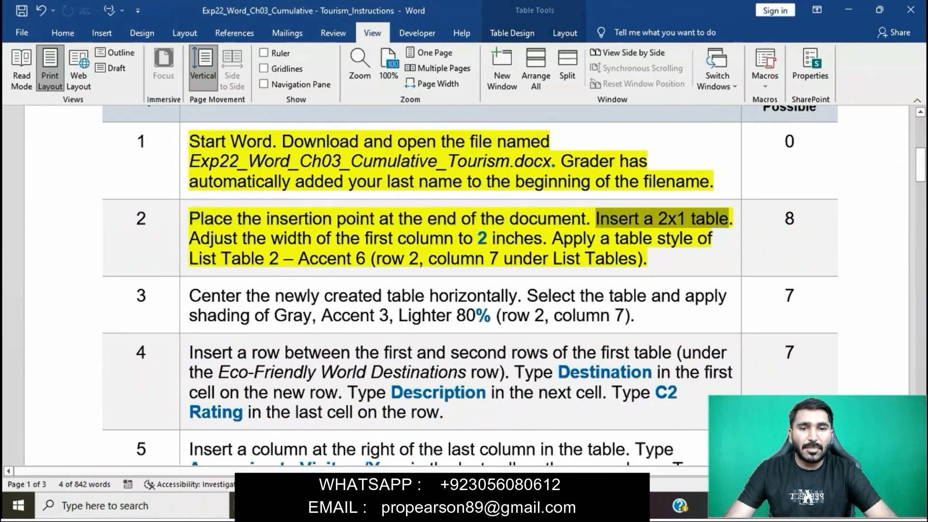
mouse_move(459, 505)
click(510, 449)
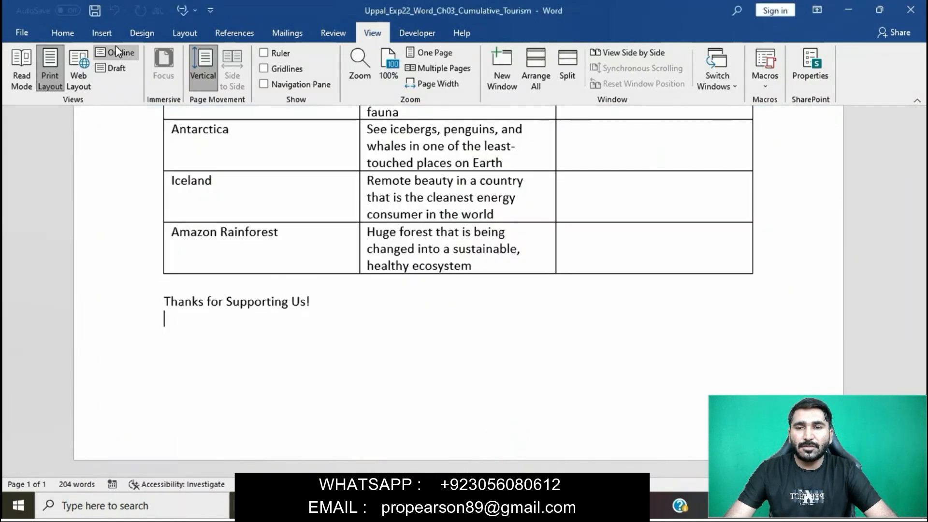
click(101, 33)
click(101, 80)
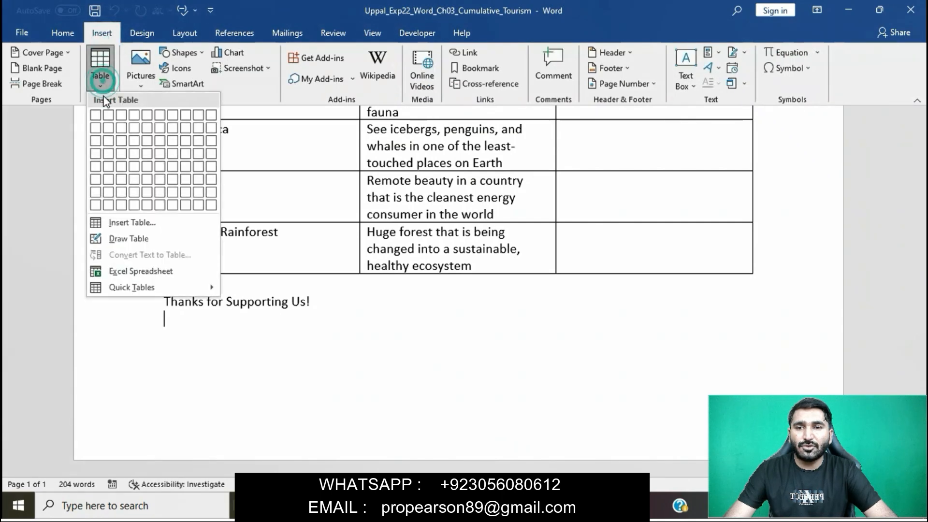
click(108, 115)
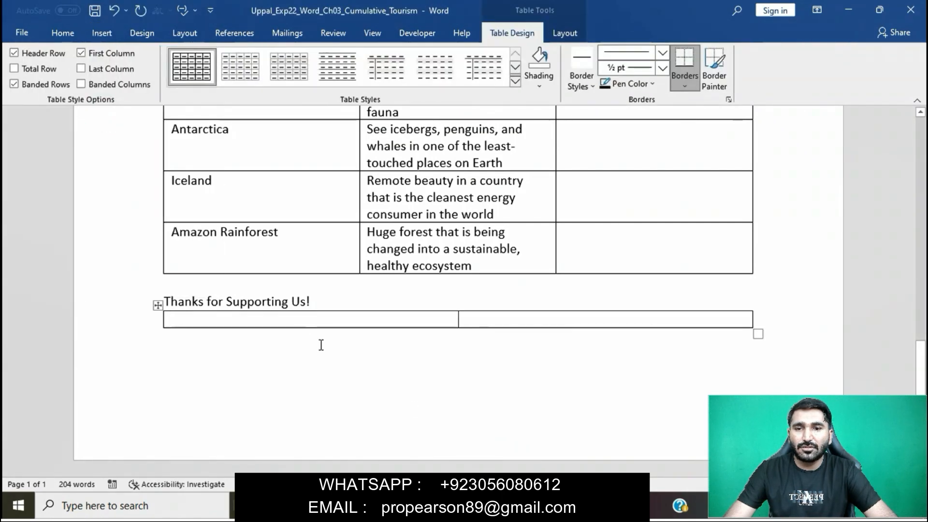
Check the column width instruction in step 2, and select the first cell of the new table in the flyer.
mouse_move(460, 506)
click(443, 454)
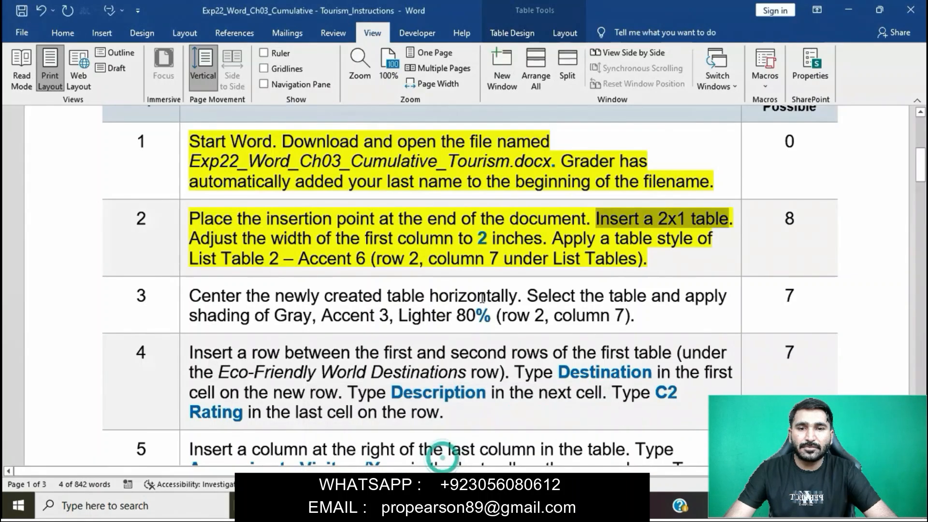
drag(194, 238, 541, 238)
mouse_move(459, 505)
click(458, 427)
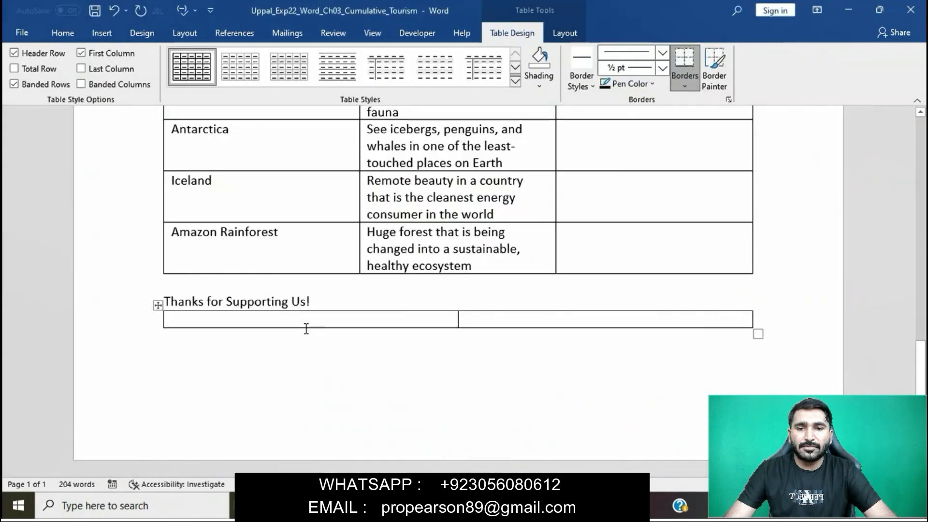
click(197, 319)
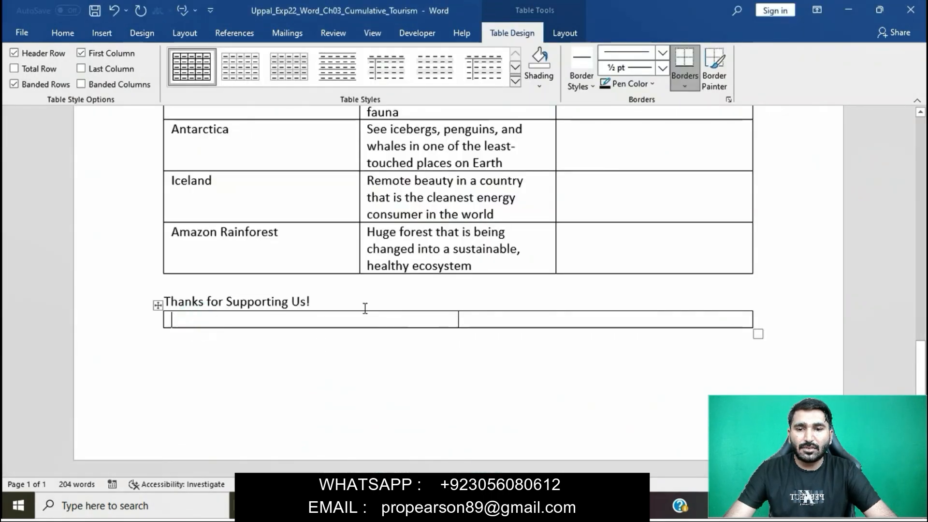
double_click(322, 314)
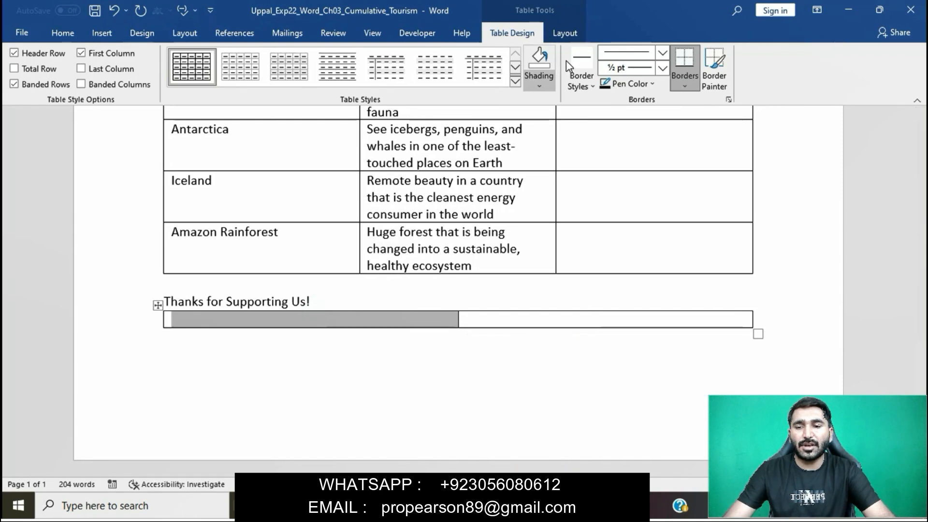
click(565, 33)
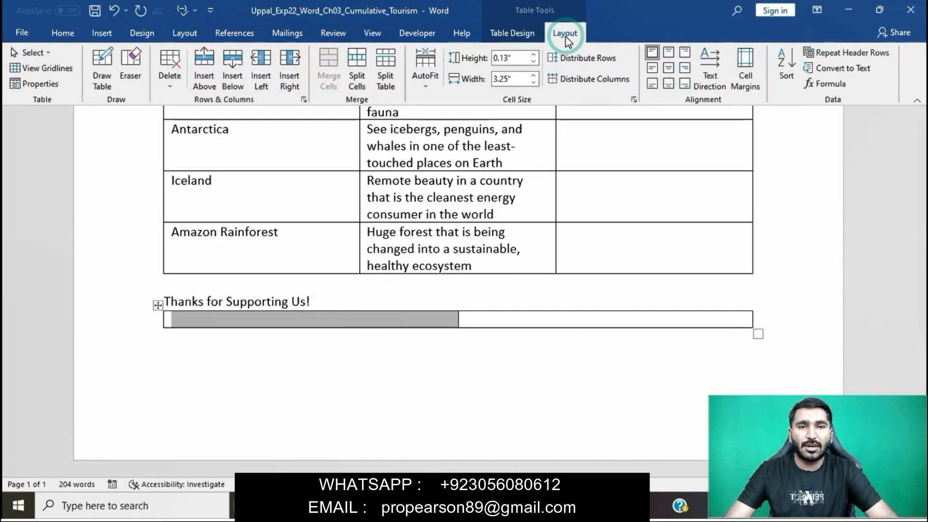
Try a height of 2 inches for the new table's row, and undo the change.
click(526, 58)
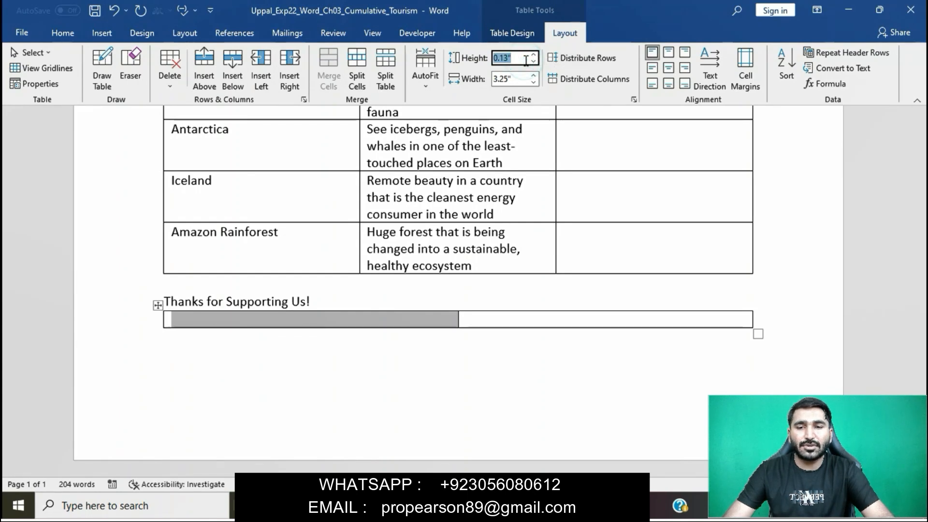
text(2)
key(Return)
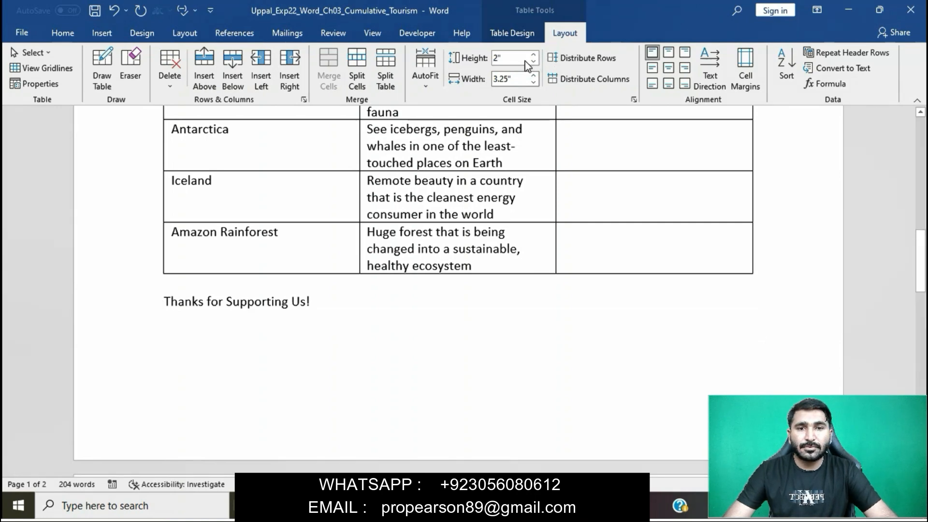
scroll(528, 265, down, 5)
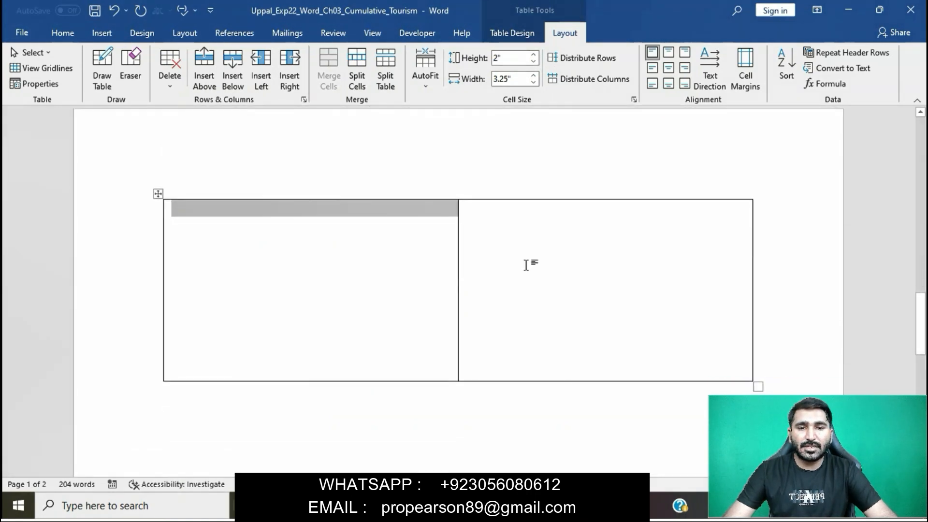
key(ctrl+z)
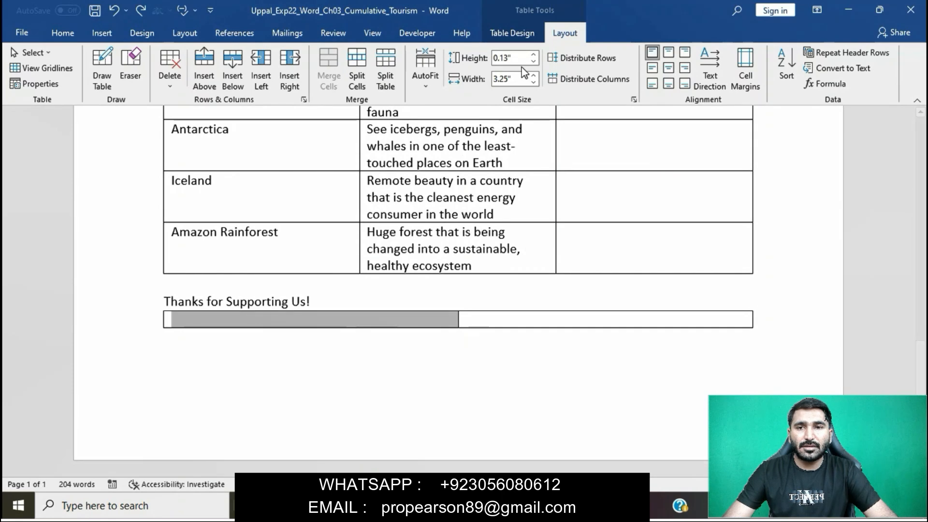
Set the width of the new table's first column to 2 inches.
click(517, 81)
text(2)
key(Return)
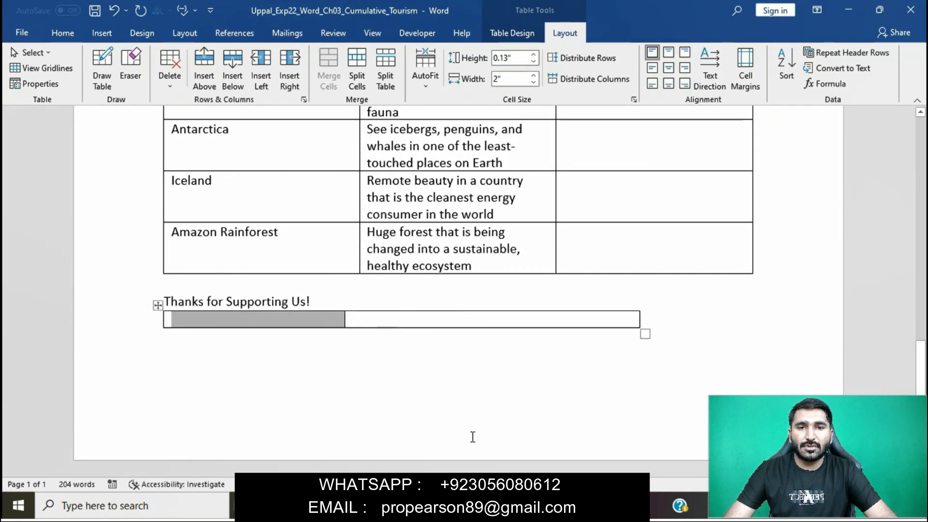
Check the table style instruction in step 2, and apply the List Table 2 - Accent 6 style to the flyer's new table.
mouse_move(459, 507)
click(383, 438)
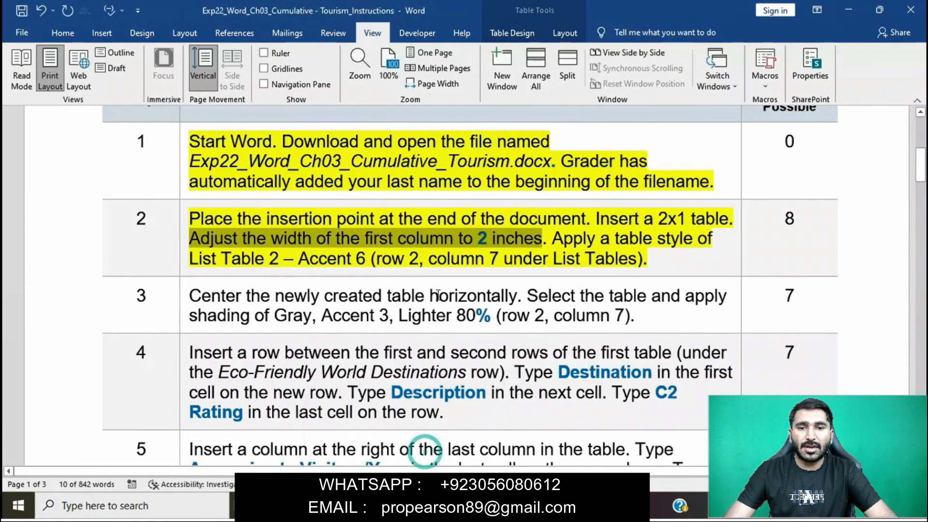
drag(553, 240, 647, 258)
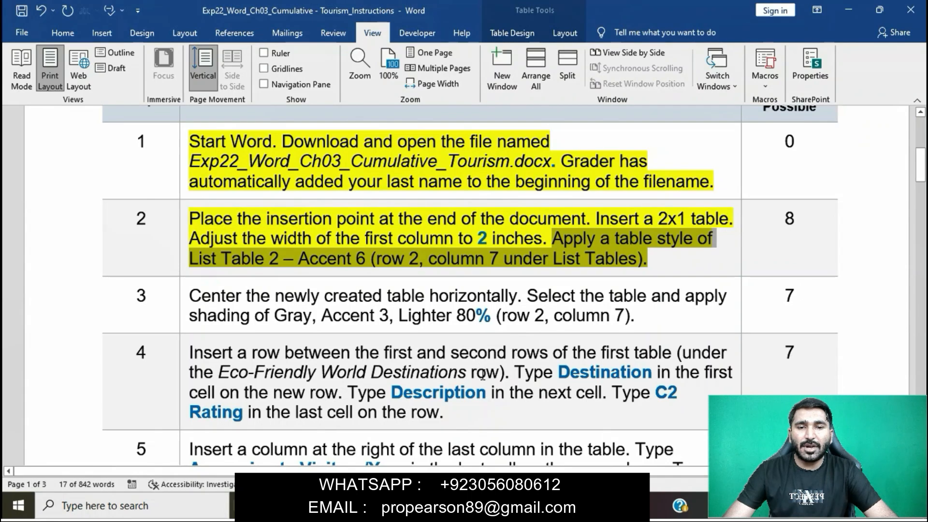
mouse_move(459, 506)
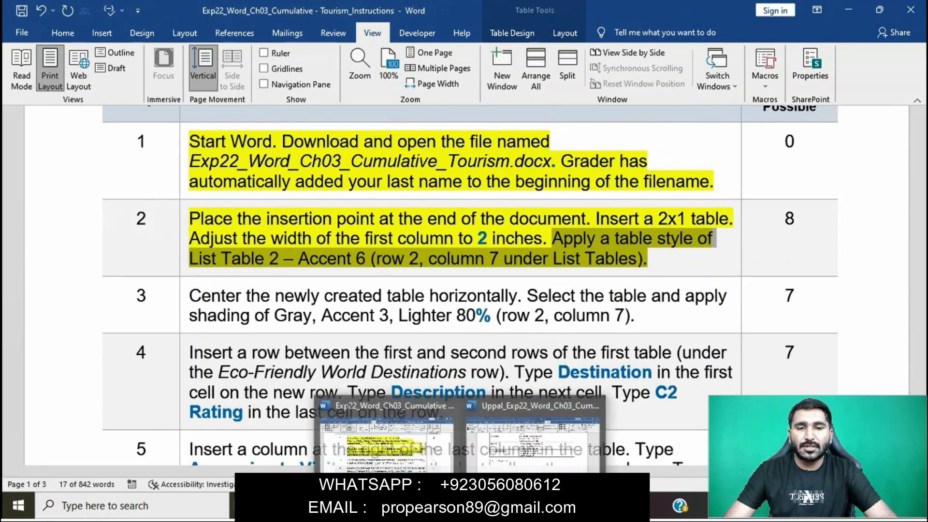
click(516, 457)
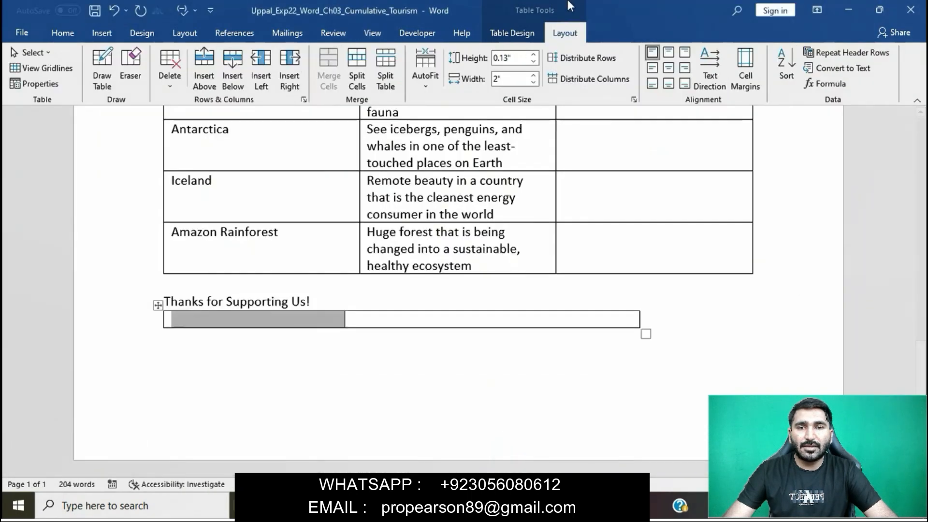
click(519, 39)
click(515, 82)
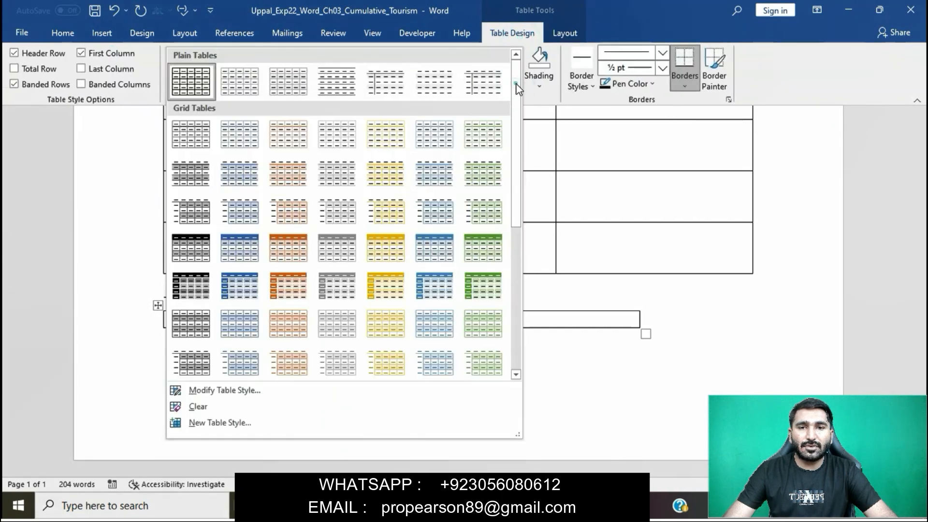
scroll(380, 223, down, 5)
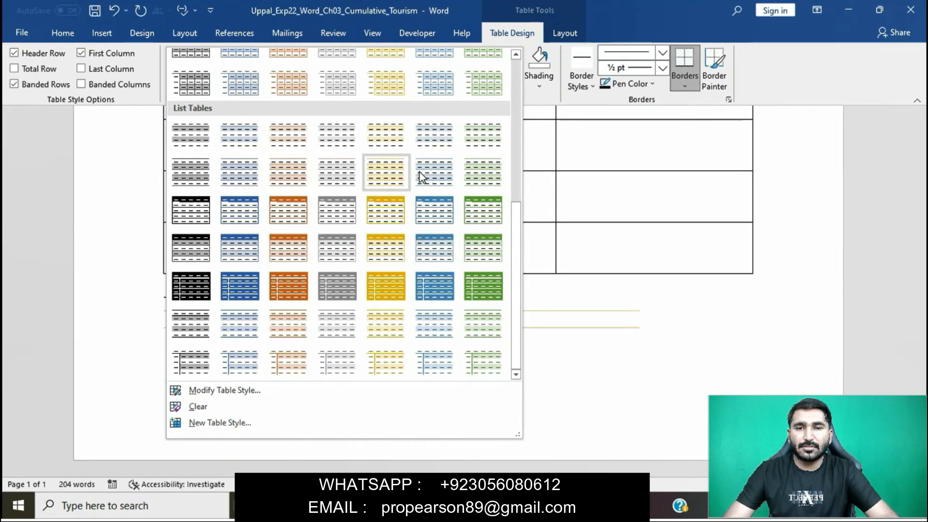
click(487, 170)
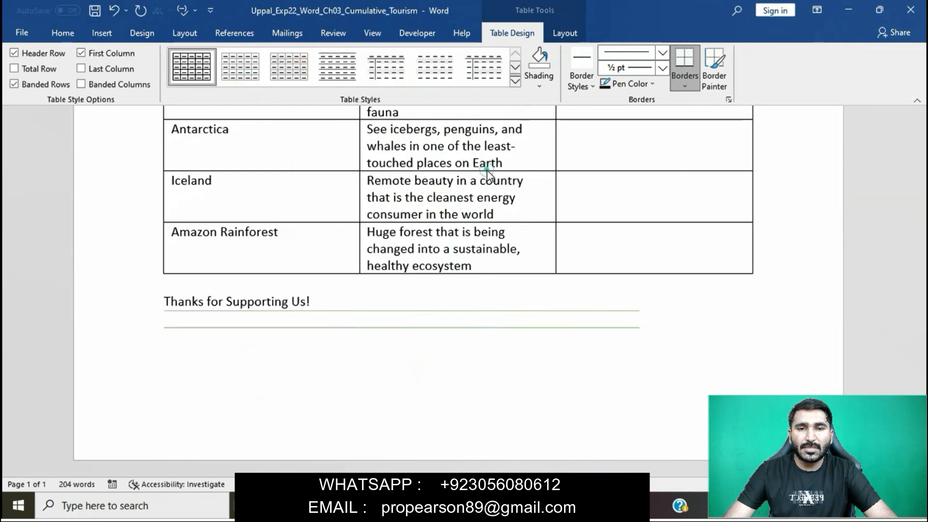
Highlight step 3 of the instructions in yellow, and select its sentence about centering the newly created table.
click(428, 457)
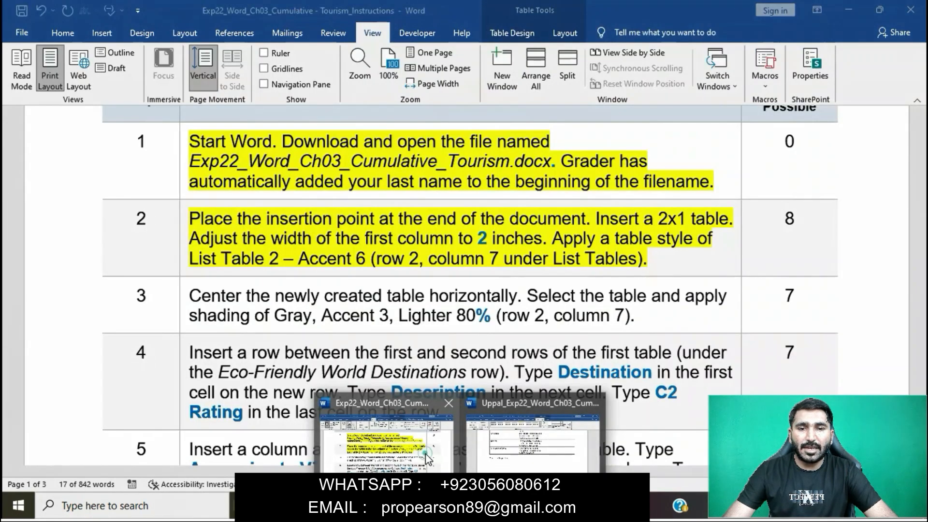
click(433, 255)
scroll(434, 255, down, 1)
scroll(433, 255, down, 1)
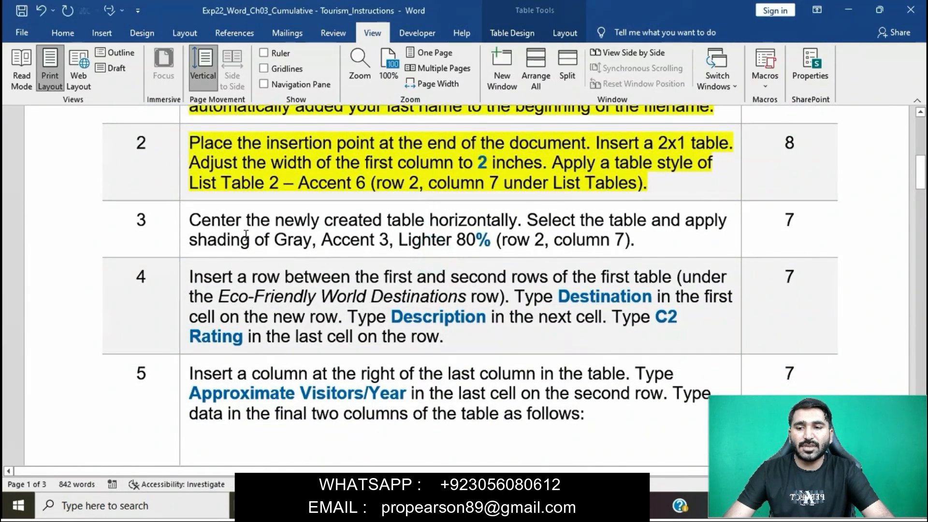
click(185, 223)
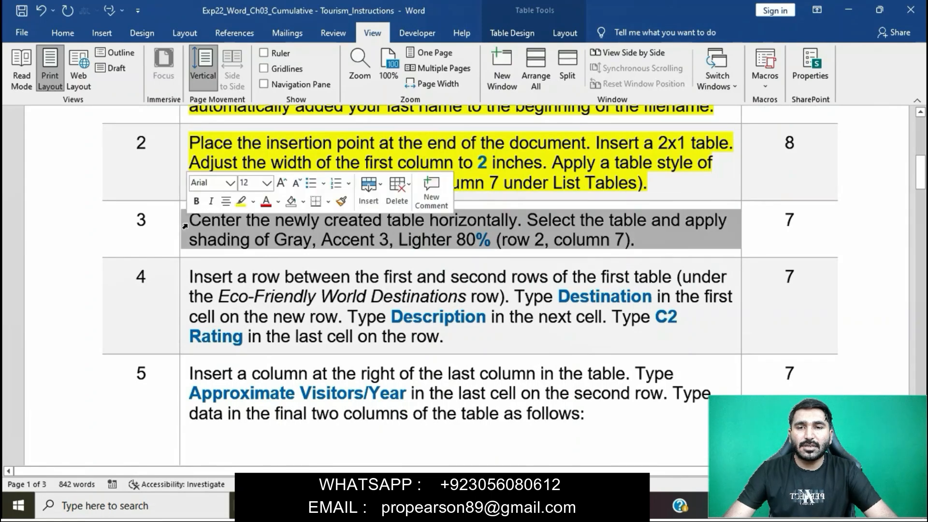
click(239, 201)
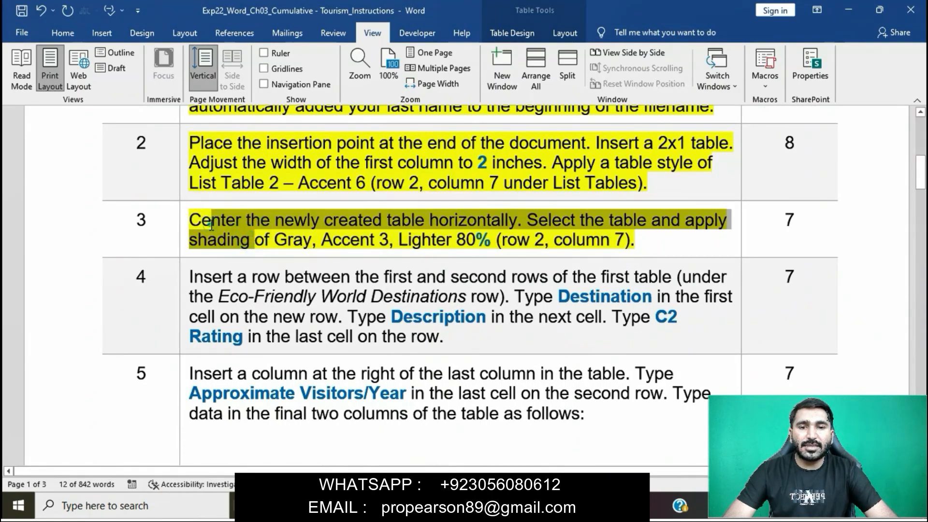
click(195, 221)
drag(195, 221, 517, 221)
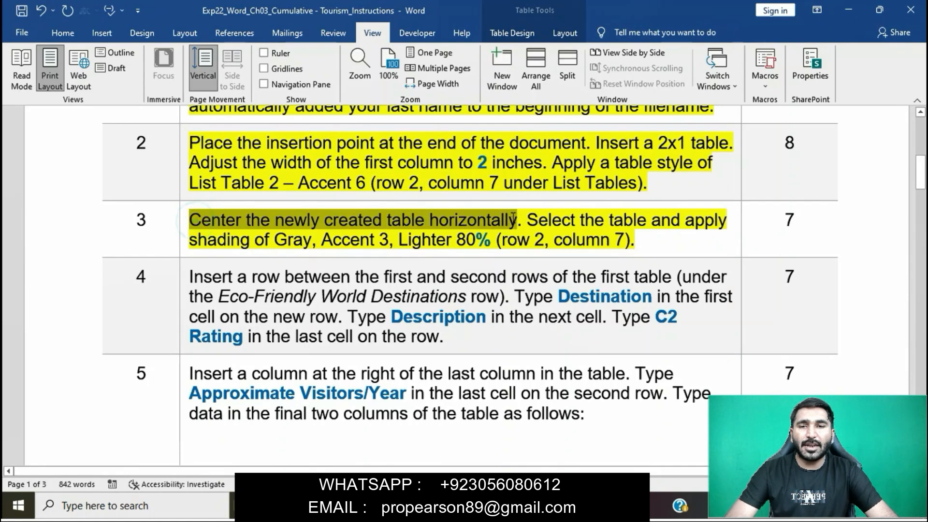
Center the flyer's new table below Thanks for Supporting Us! horizontally on the page.
mouse_move(462, 506)
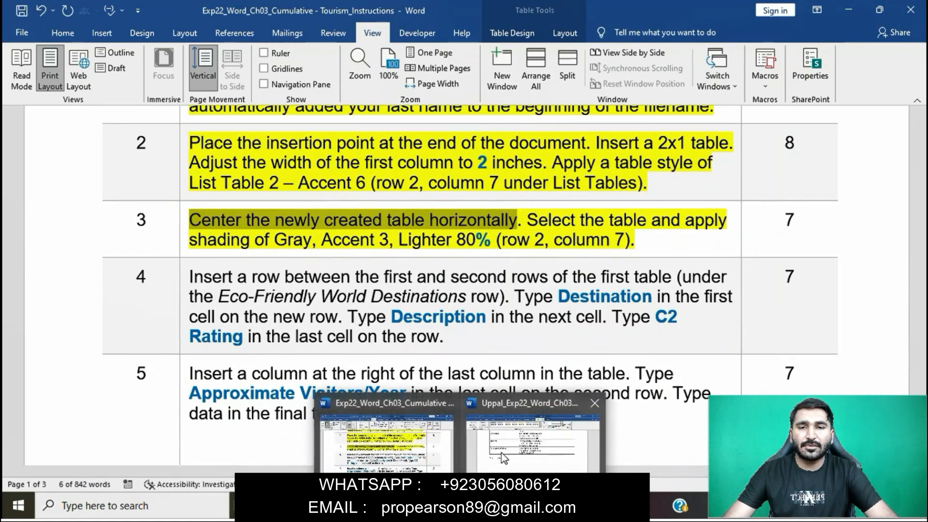
click(497, 452)
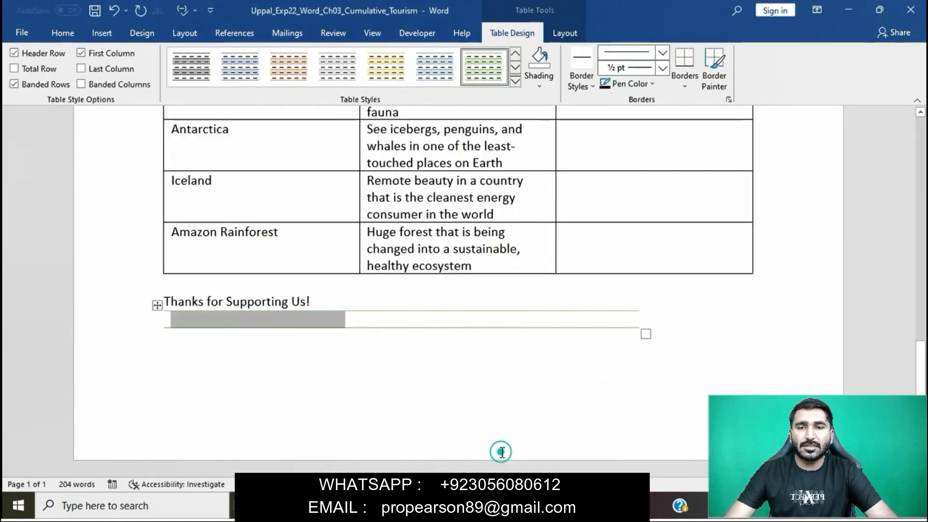
click(158, 306)
click(63, 32)
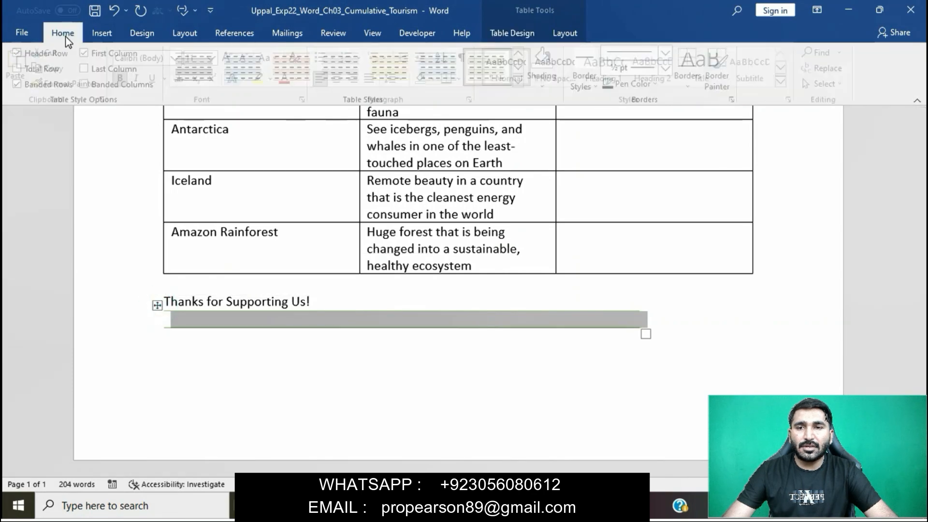
click(344, 79)
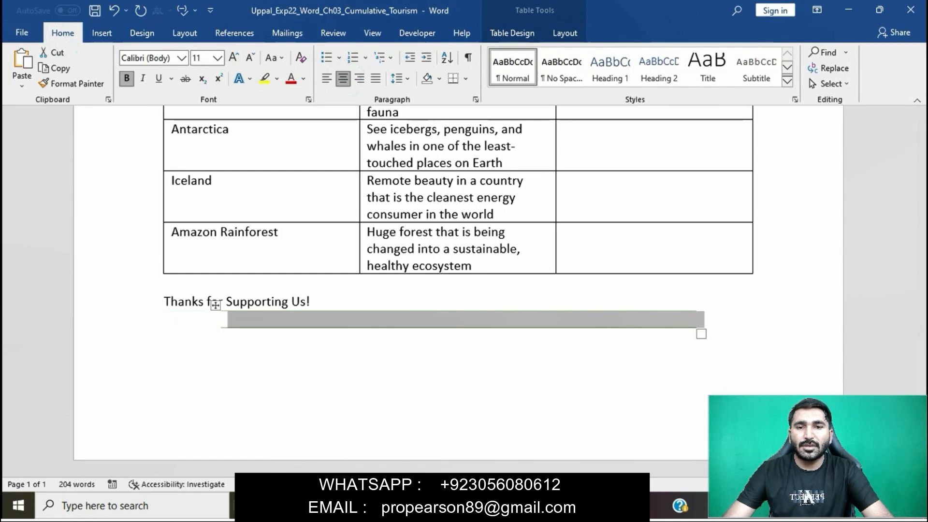
Check the shading instruction in step 3, and apply Gray, Accent 3, Lighter 80% shading to the whole new table in the flyer.
mouse_move(462, 507)
click(426, 456)
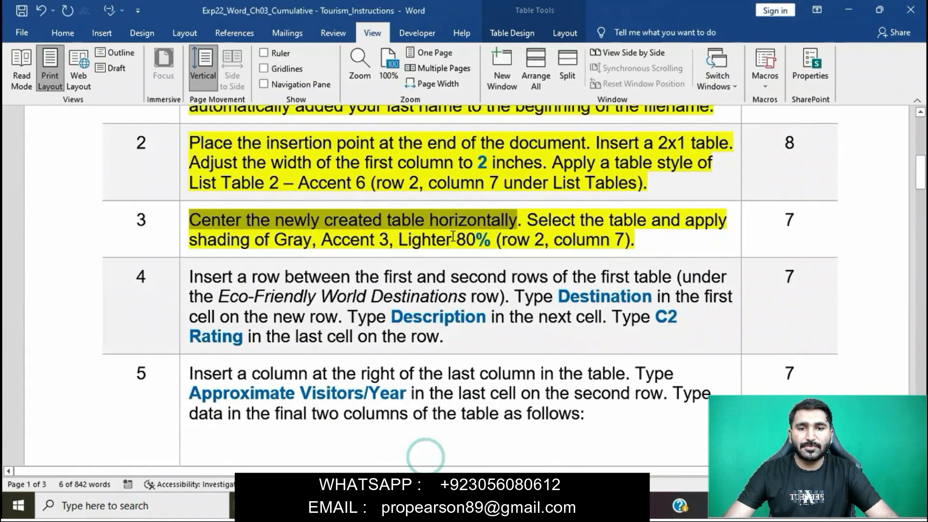
drag(526, 219, 647, 238)
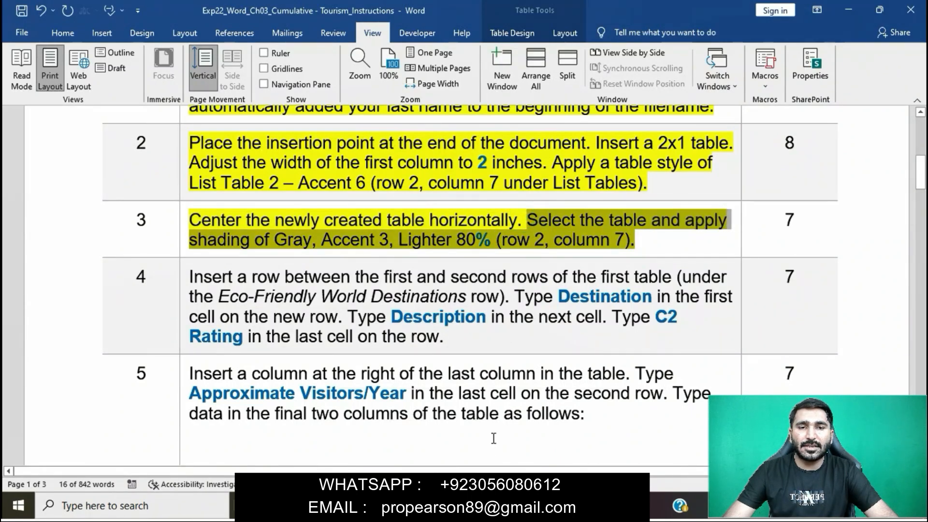
click(518, 448)
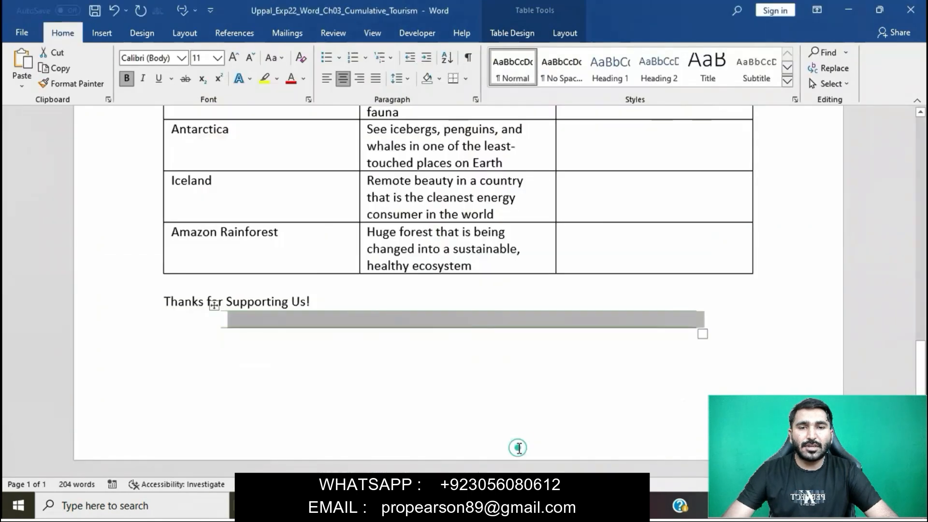
click(527, 33)
click(537, 77)
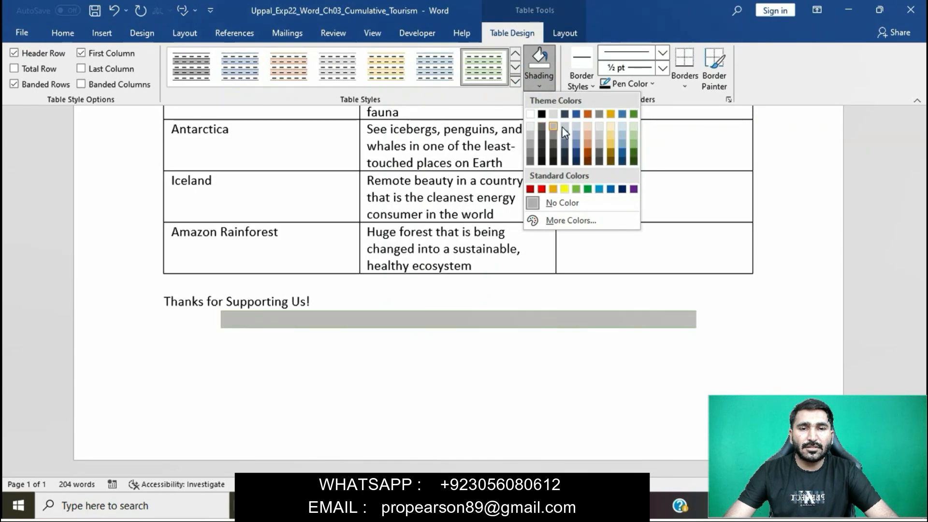
click(603, 124)
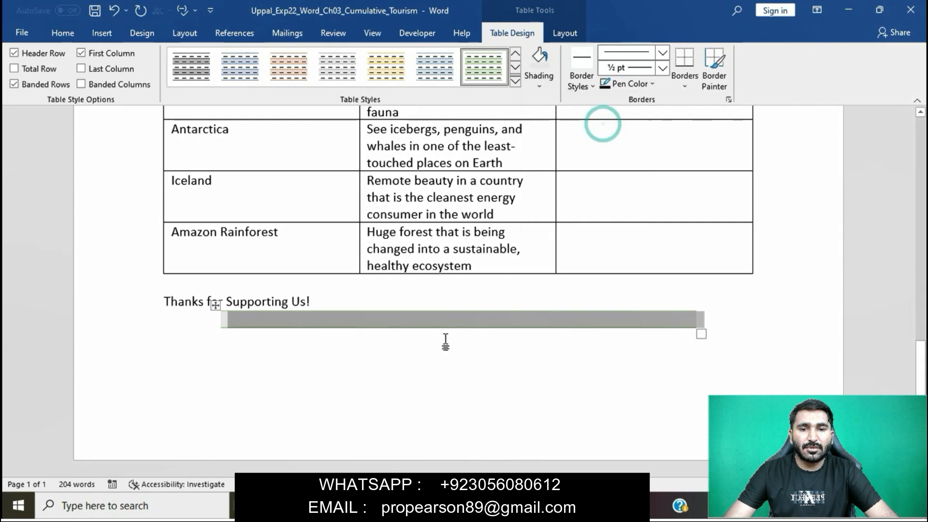
Highlight step 4 of the instructions in yellow, and select its text about inserting a row in the first table.
click(418, 444)
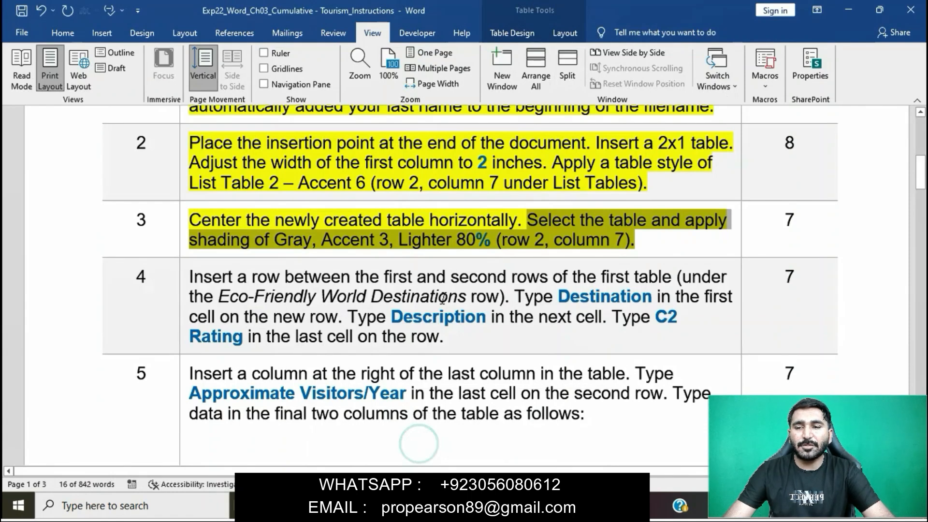
scroll(442, 297, down, 2)
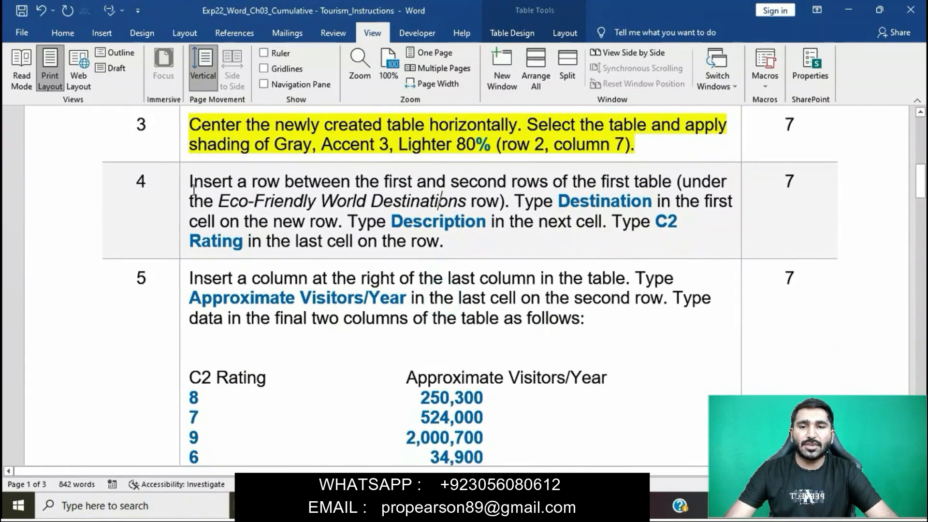
click(186, 185)
click(241, 163)
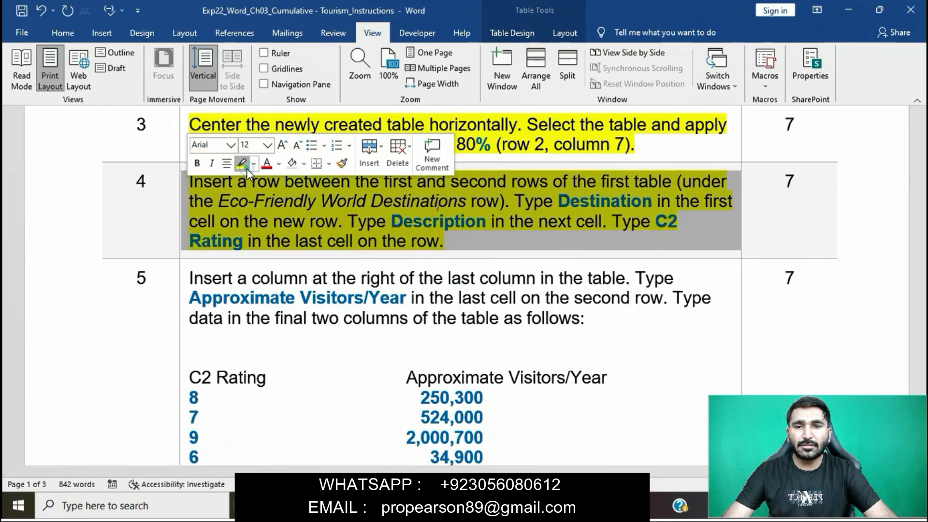
click(282, 221)
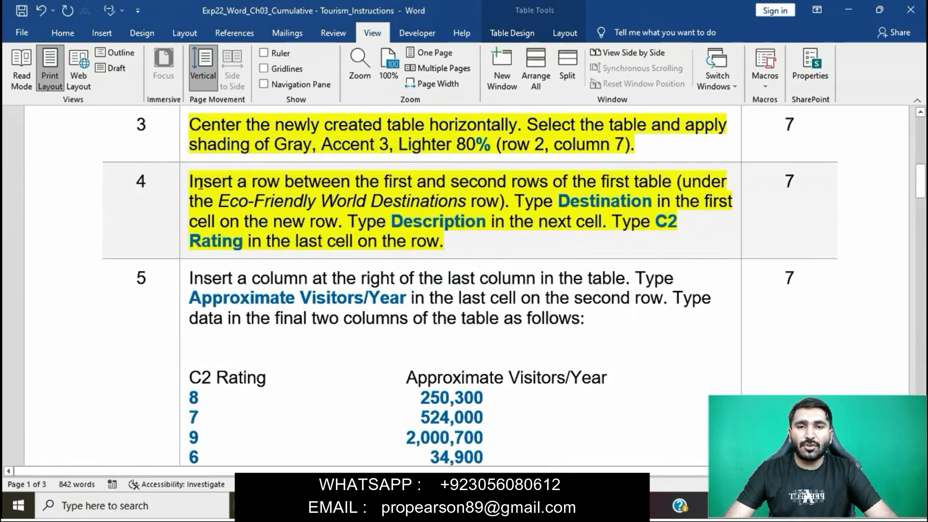
drag(192, 181, 677, 183)
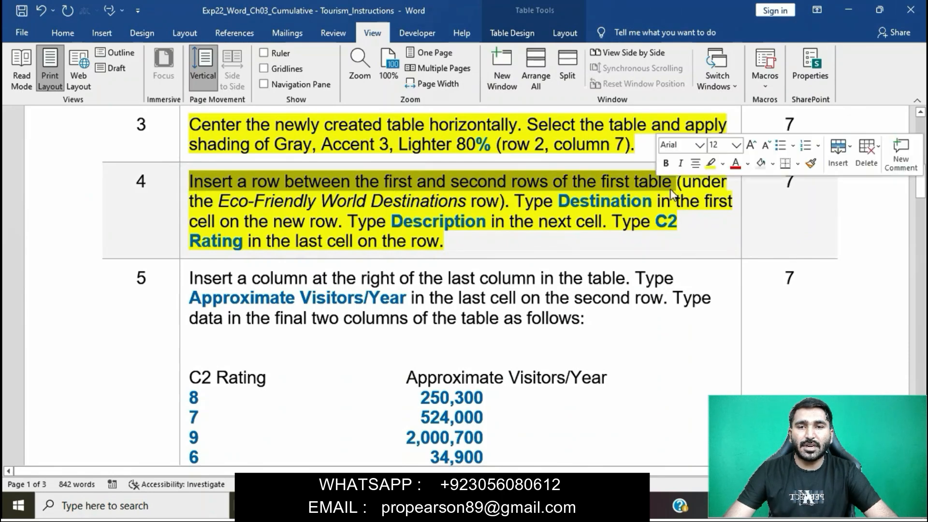
Insert a row above Costa Rica in the flyer's first table, directly under the Eco-Friendly World Destinations row.
mouse_move(481, 505)
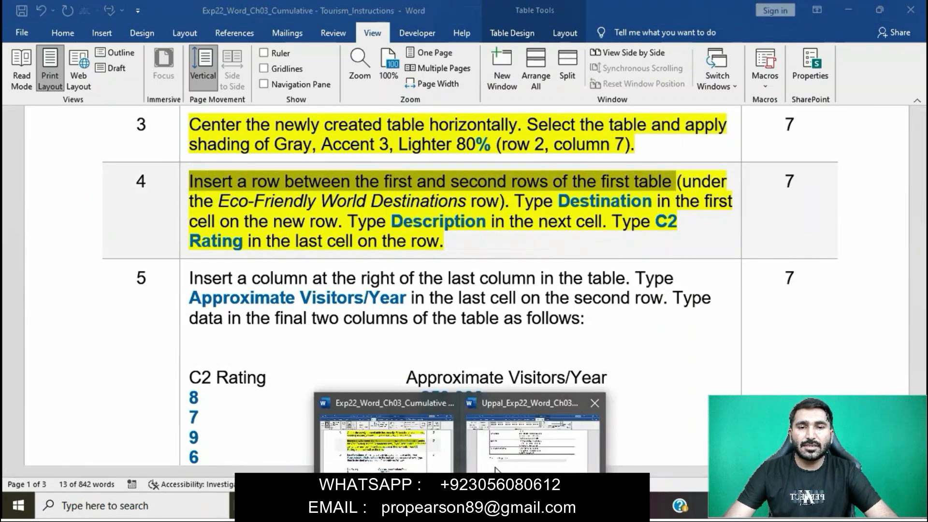
click(490, 459)
scroll(395, 227, up, 5)
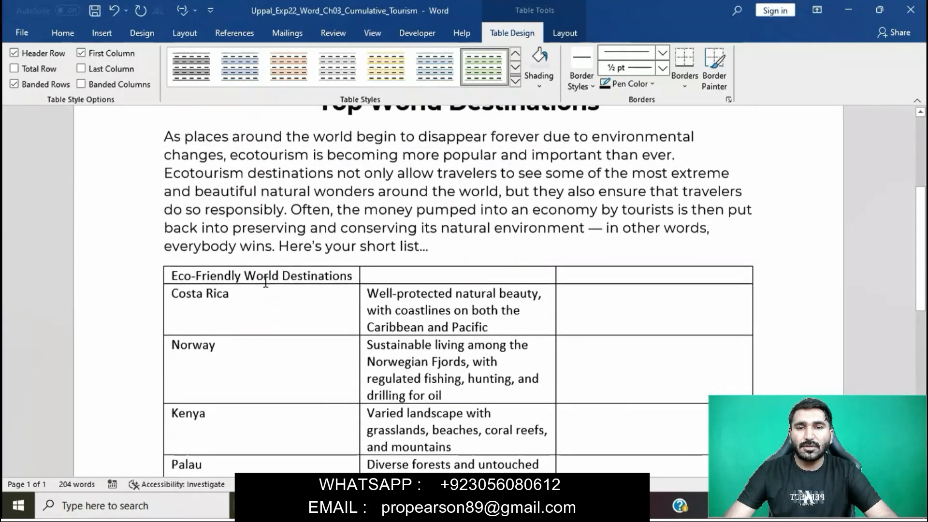
click(178, 295)
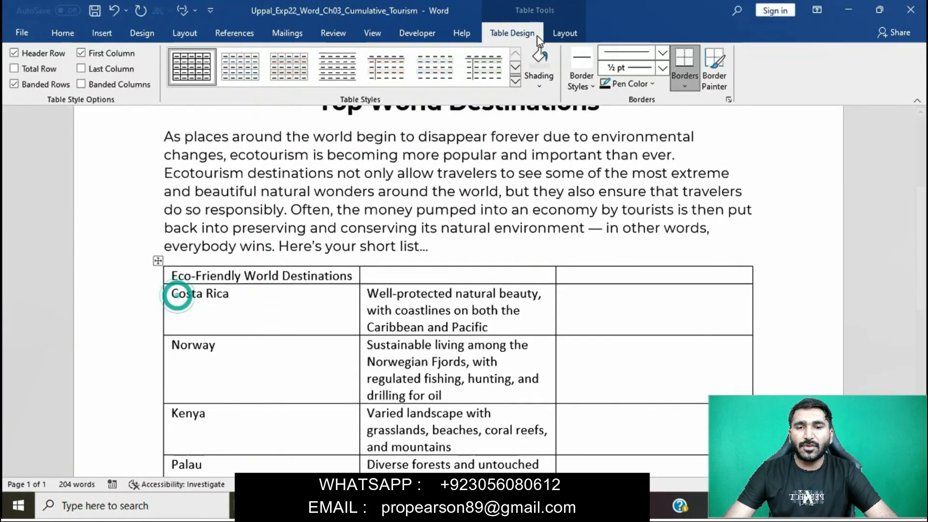
click(563, 33)
click(205, 63)
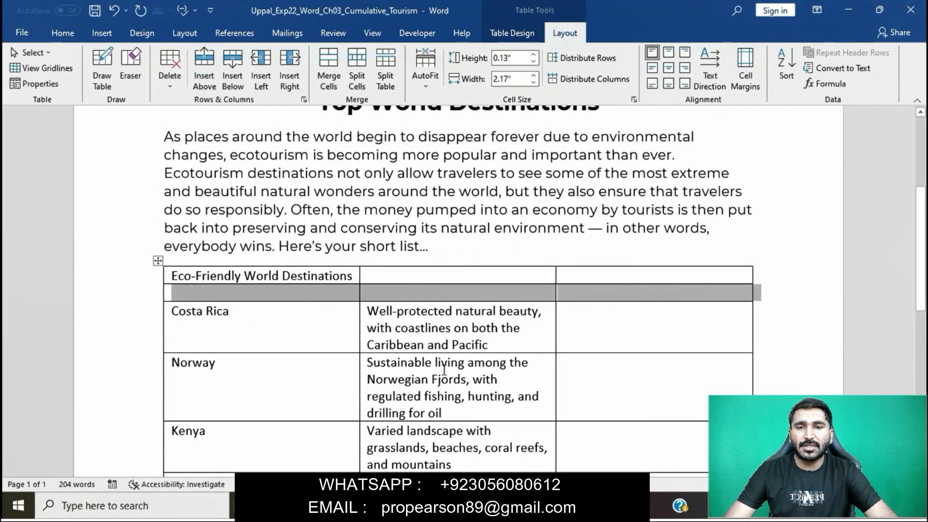
Copy Destination from step 4 of the instructions into the first cell of the flyer's new row, keeping text only.
click(462, 506)
click(414, 425)
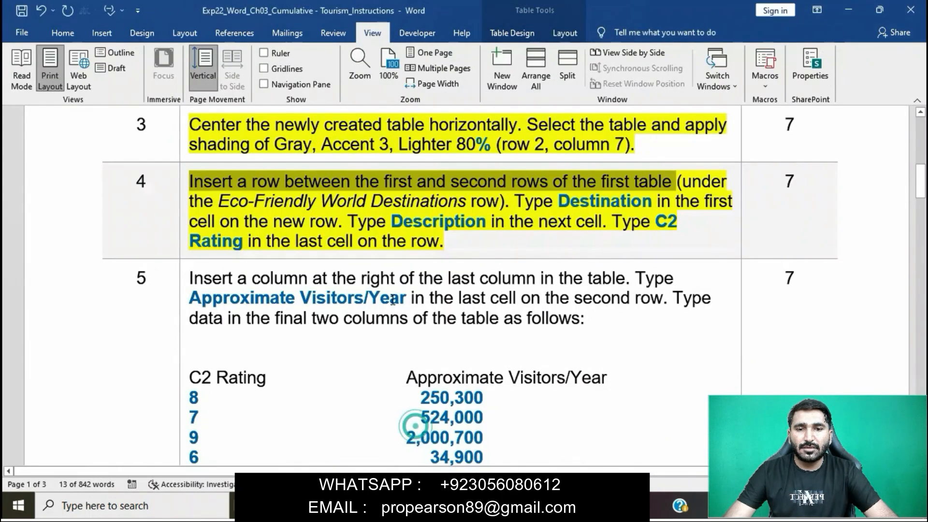
drag(558, 202, 656, 206)
key(ctrl+c)
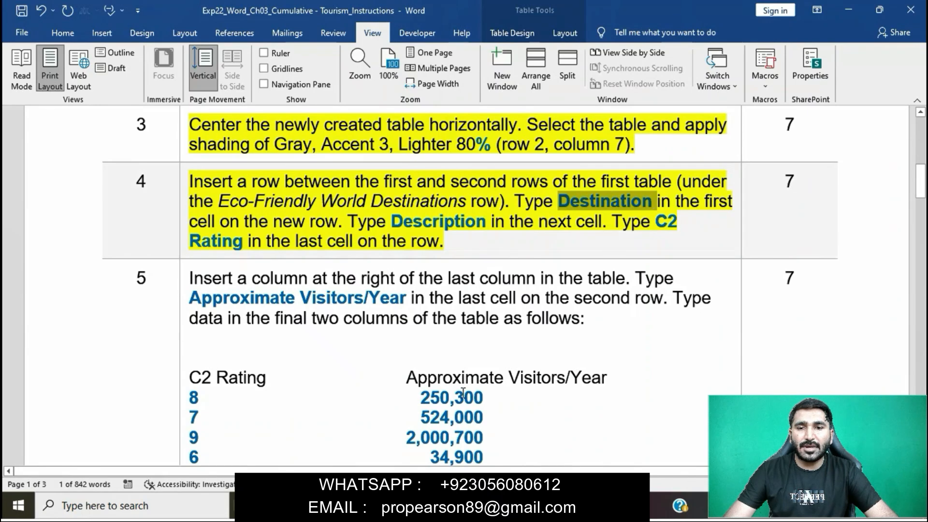
click(462, 505)
click(503, 448)
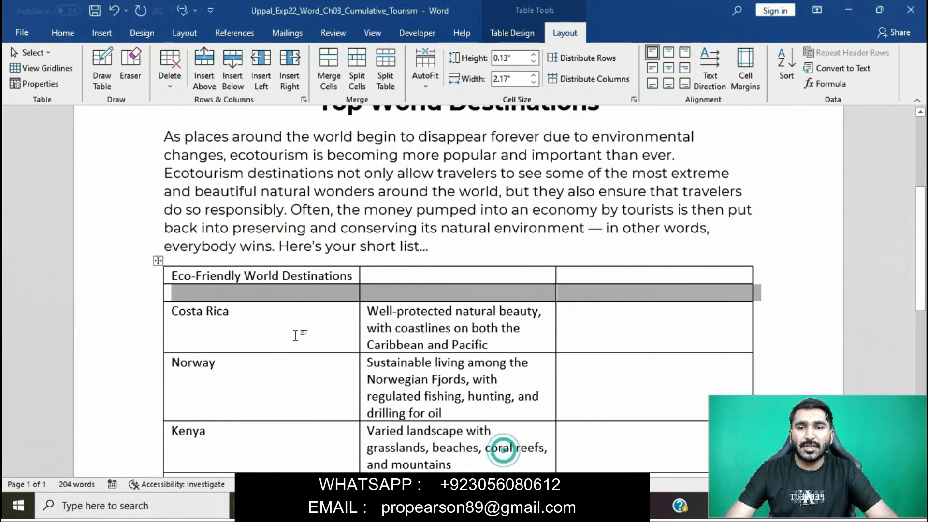
click(249, 296)
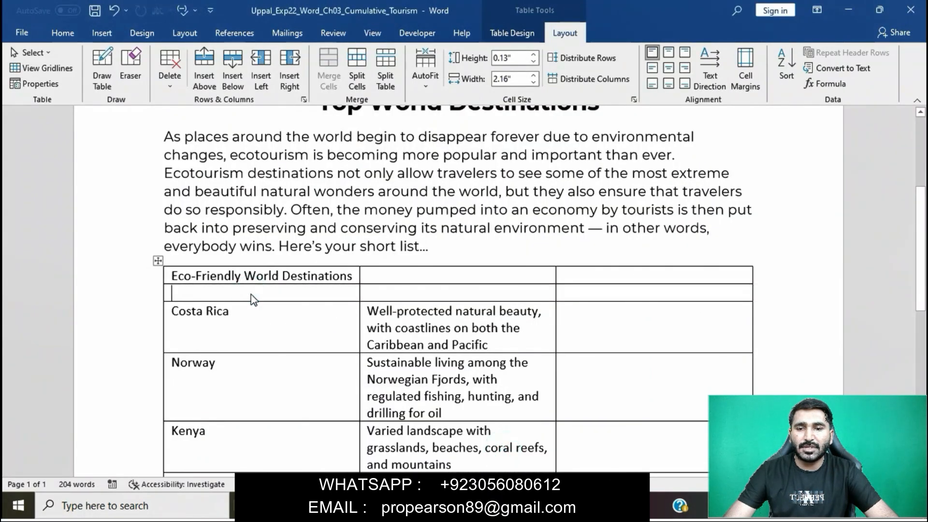
key(ctrl+v)
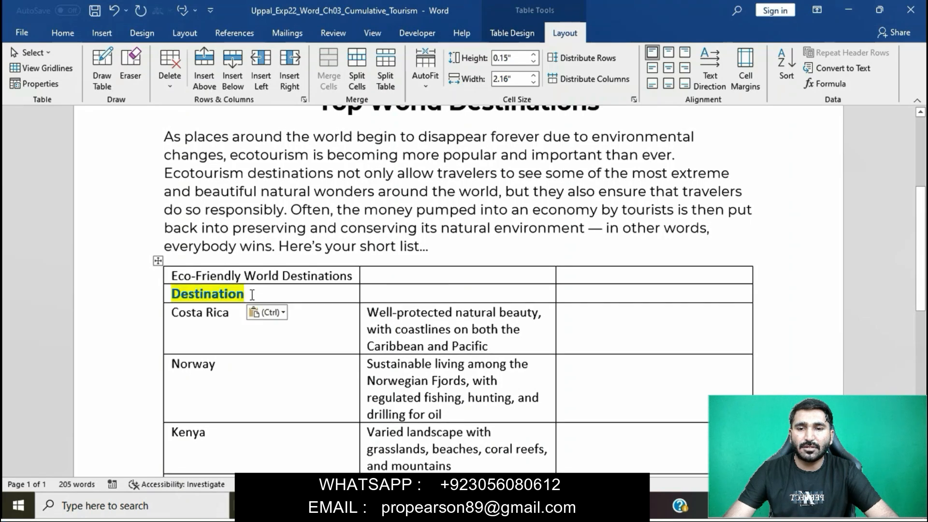
click(267, 312)
click(342, 348)
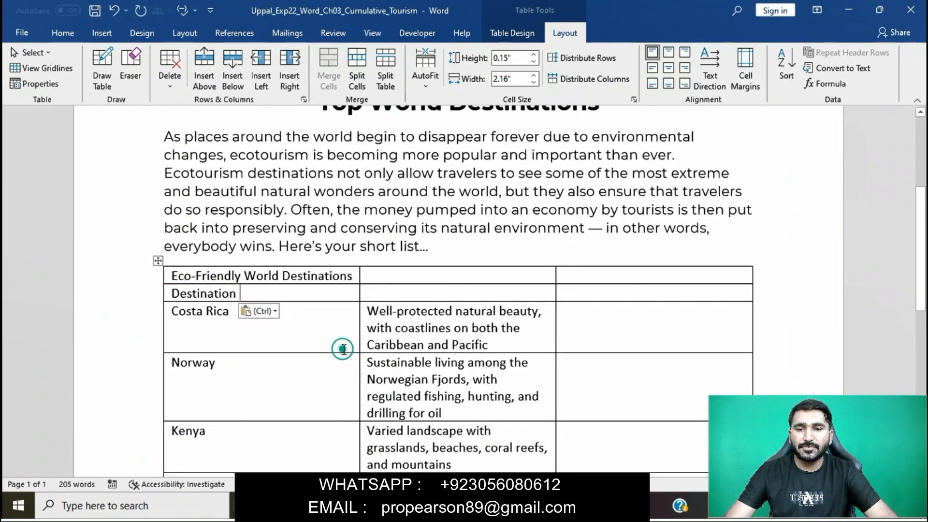
Copy the word Description from step 4 of the instructions document.
mouse_move(459, 505)
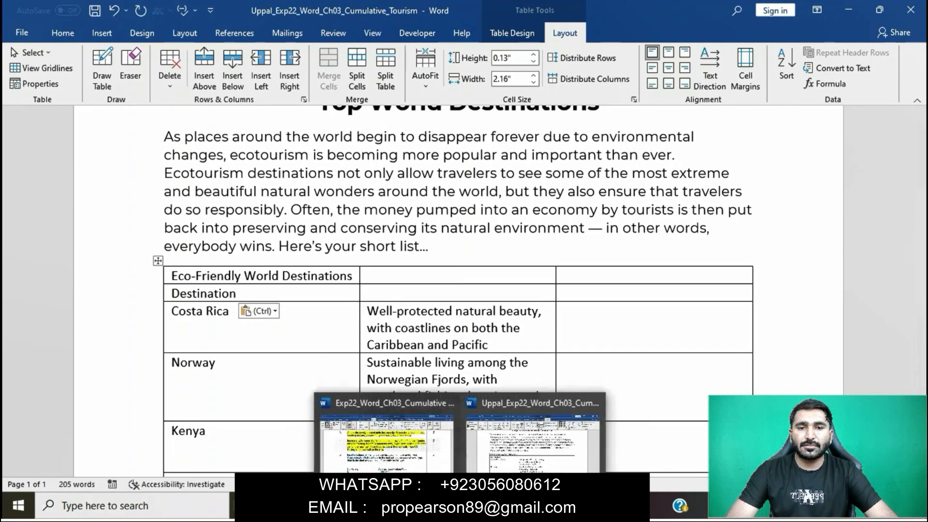
click(430, 457)
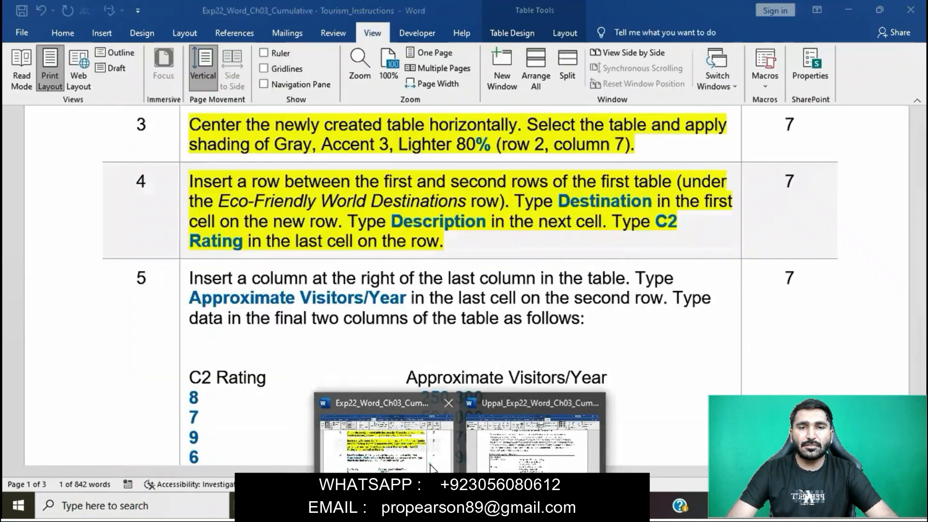
click(487, 225)
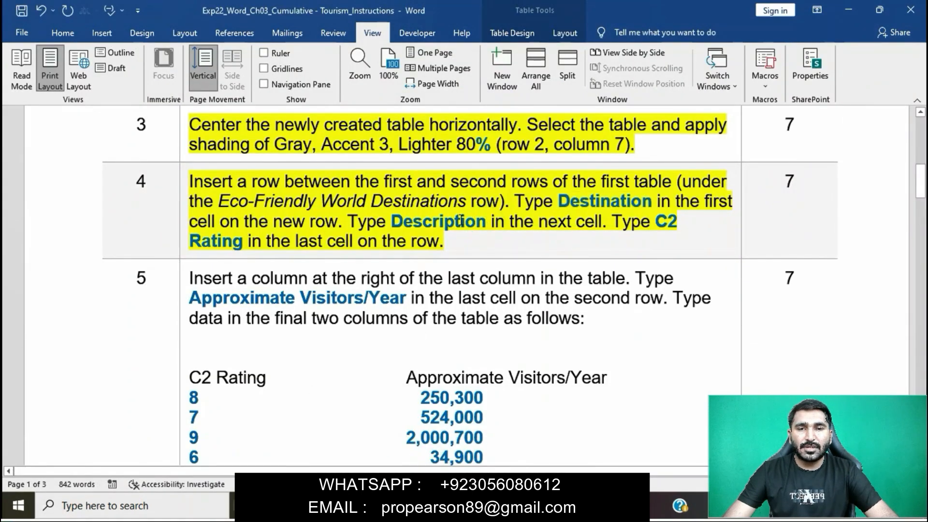
drag(394, 221, 486, 225)
key(ctrl+c)
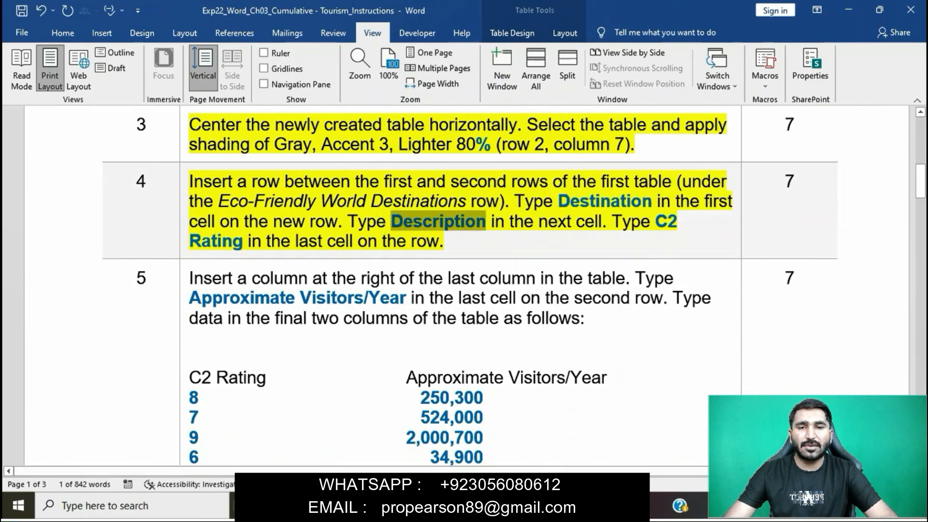
Paste Description into the second cell of the flyer table's new row, keeping text only.
mouse_move(462, 508)
click(513, 457)
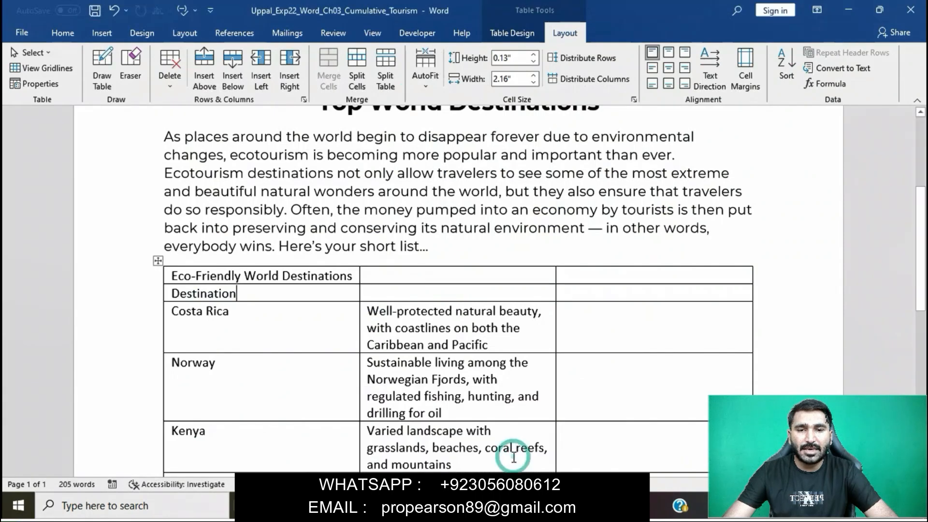
click(432, 467)
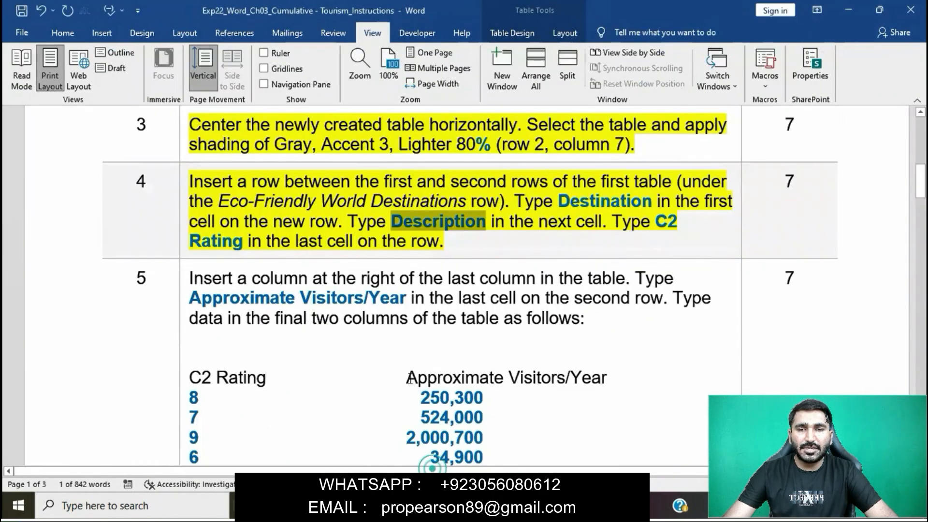
mouse_move(462, 507)
click(537, 430)
click(492, 291)
key(ctrl+v)
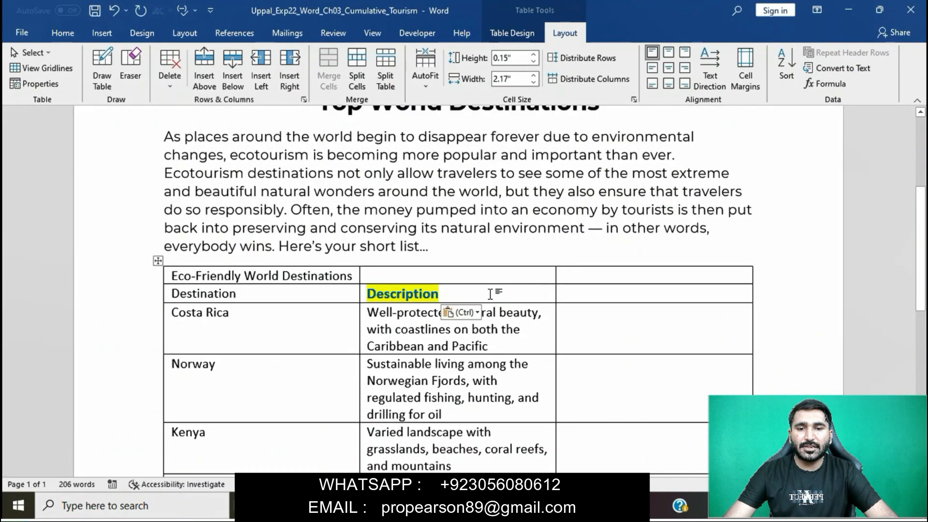
click(463, 312)
click(529, 346)
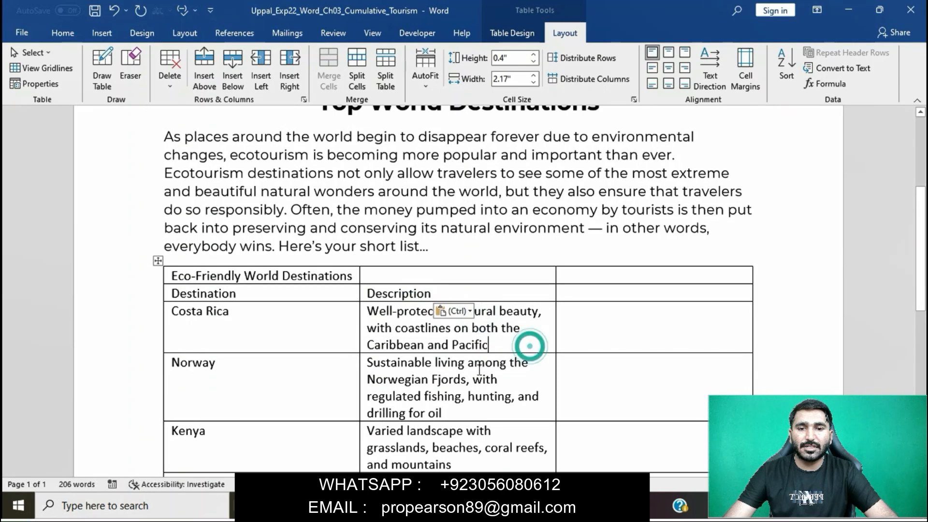
drag(454, 290, 443, 263)
click(443, 260)
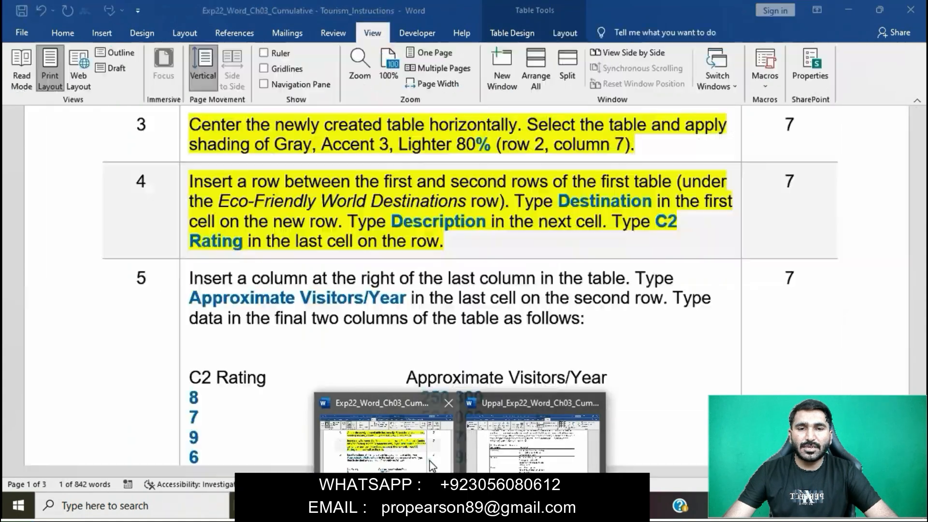
Copy C2 Rating from step 4 of the instructions into the last cell of the flyer table's Destination row, keeping text only.
click(425, 456)
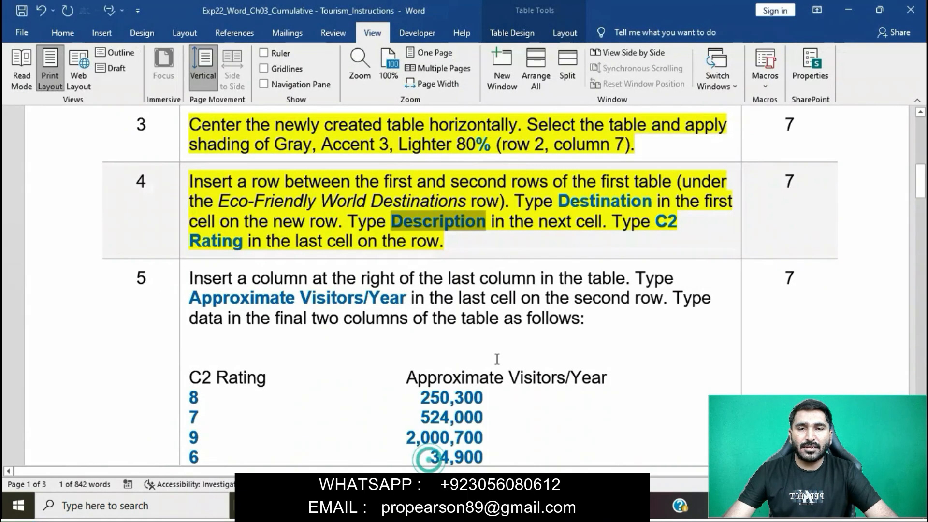
drag(655, 225, 249, 246)
key(ctrl+c)
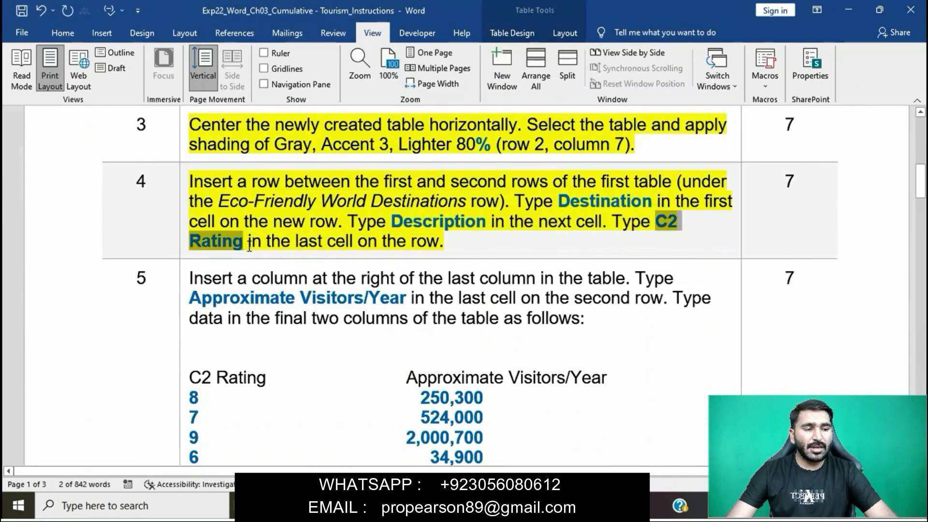
click(460, 506)
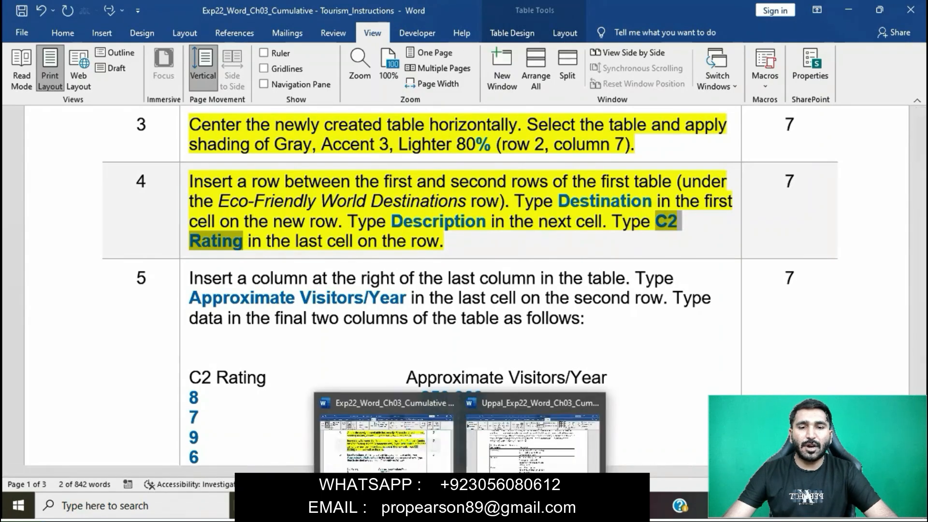
click(532, 440)
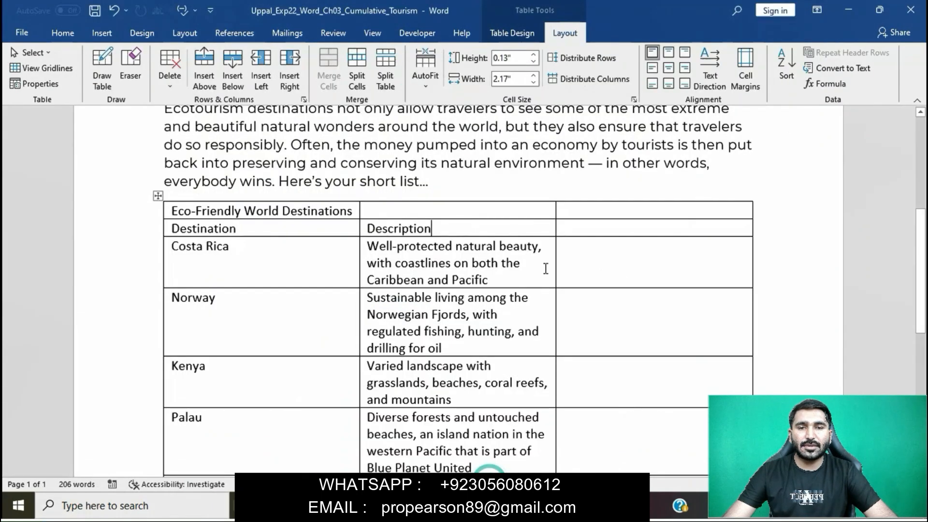
click(580, 231)
key(ctrl+v)
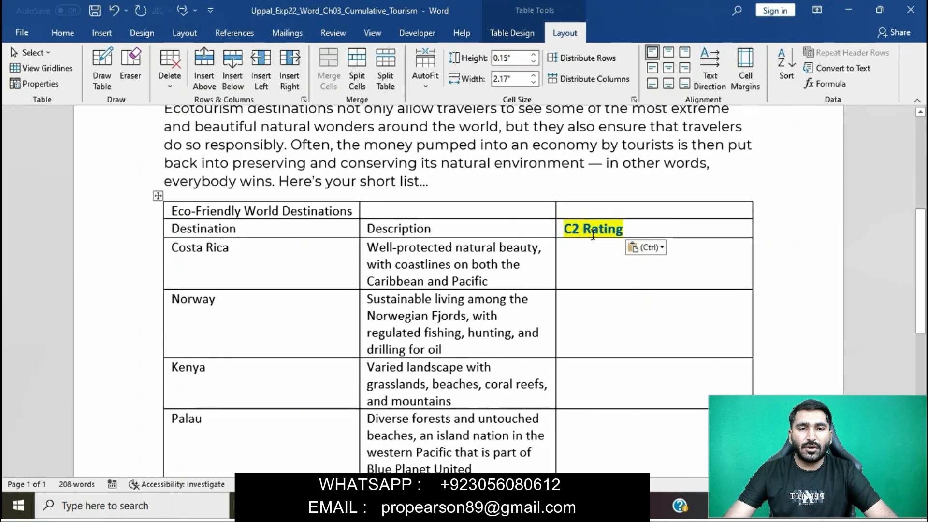
click(662, 247)
click(718, 285)
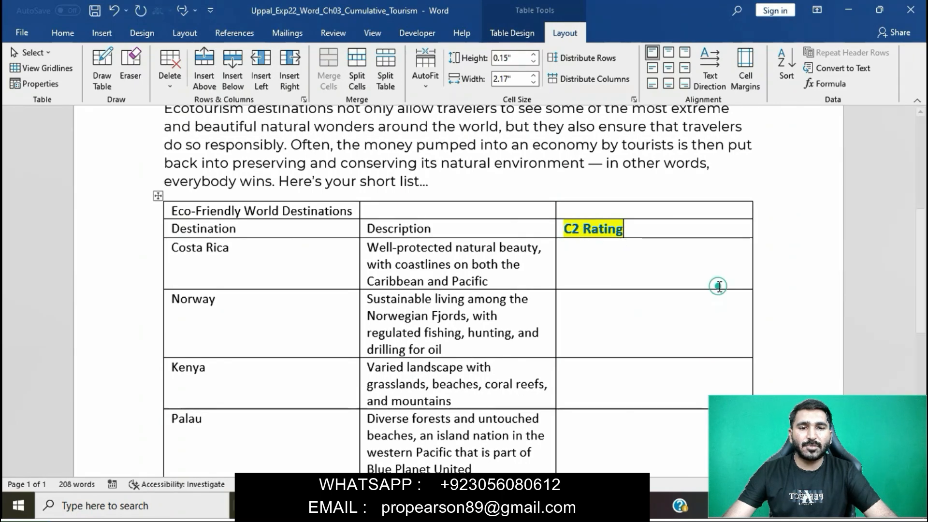
Highlight step 5 of the instructions in yellow, and select its text about inserting a column to the right of the last column.
mouse_move(425, 507)
click(425, 459)
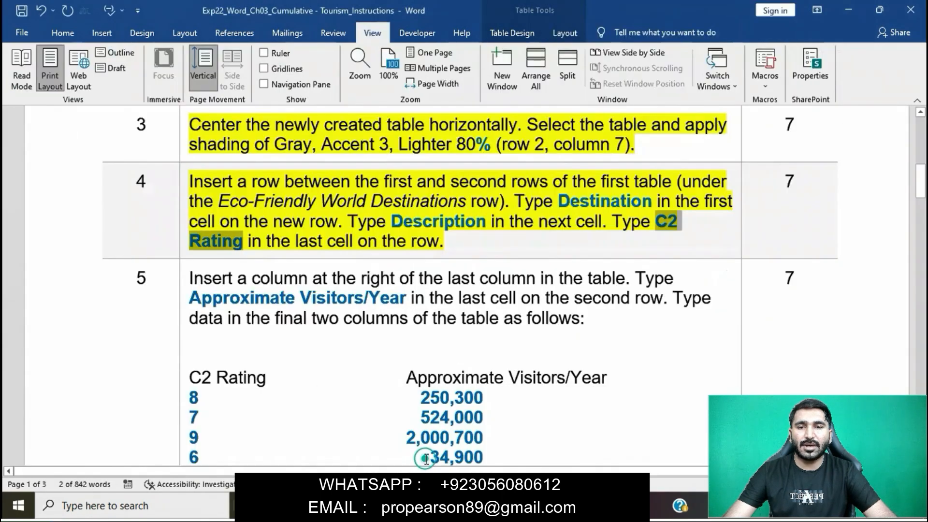
click(382, 252)
scroll(383, 253, down, 3)
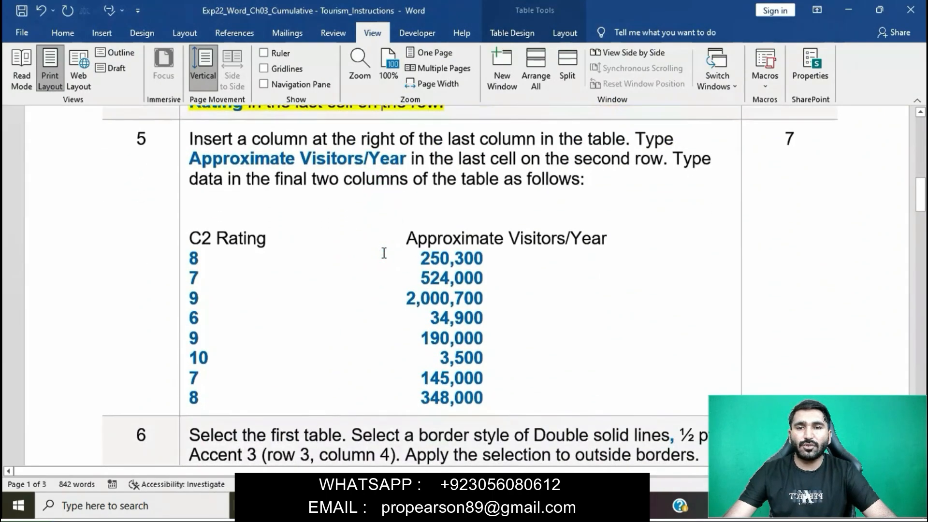
click(186, 133)
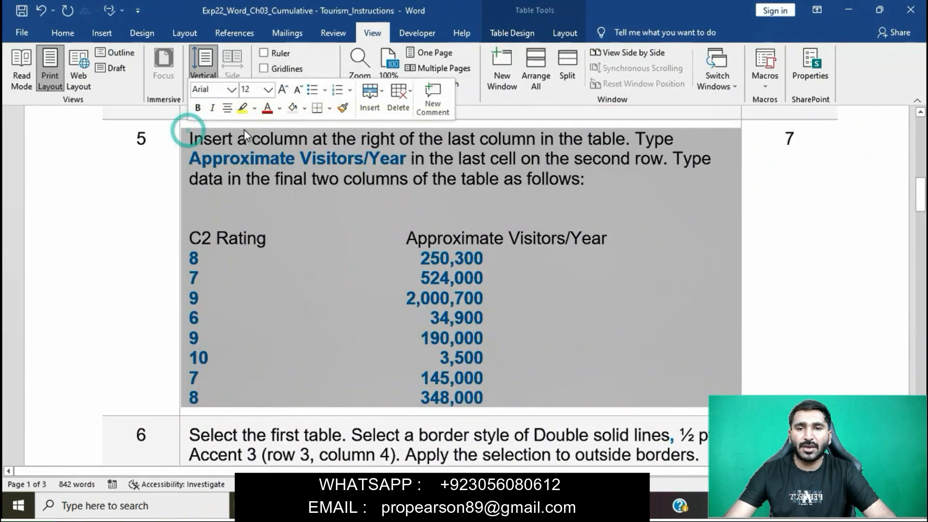
click(242, 109)
key(Right)
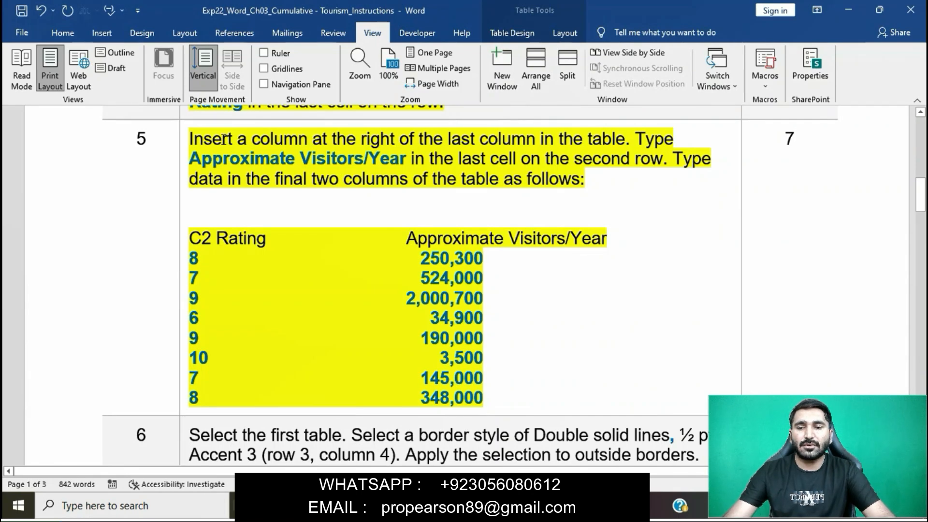
drag(189, 139, 625, 140)
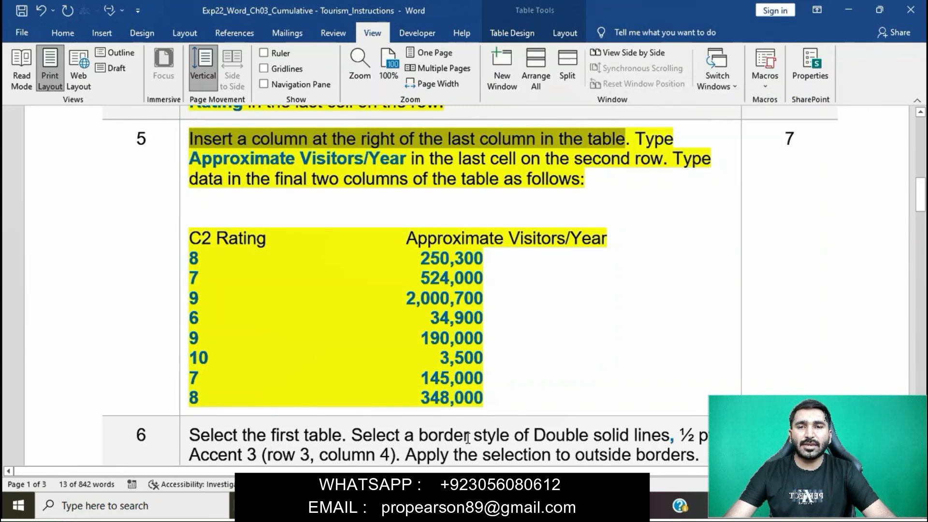
Insert a column to the right of the C2 Rating column in the flyer's first table.
mouse_move(466, 505)
click(509, 457)
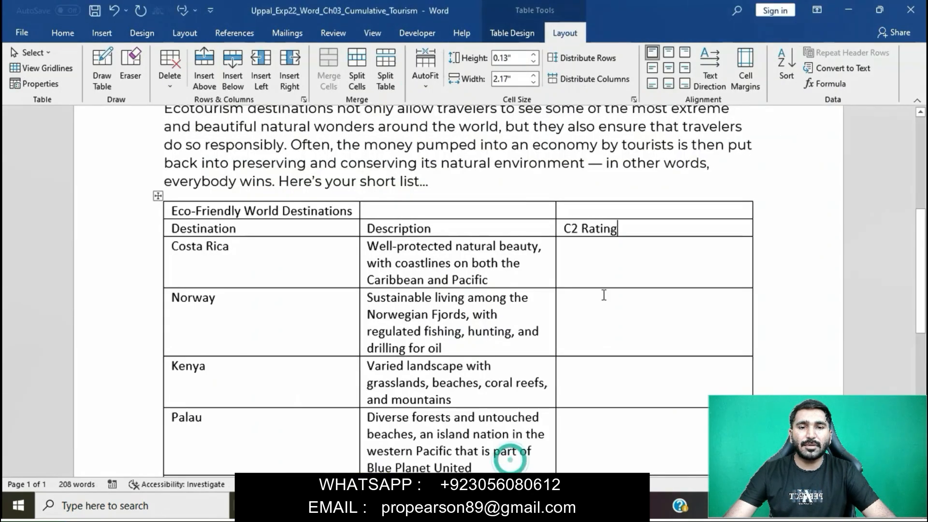
click(294, 66)
Copy Approximate Visitors/Year from step 5 of the instructions into the second-row cell of the flyer table's new column, keeping text only.
mouse_move(467, 506)
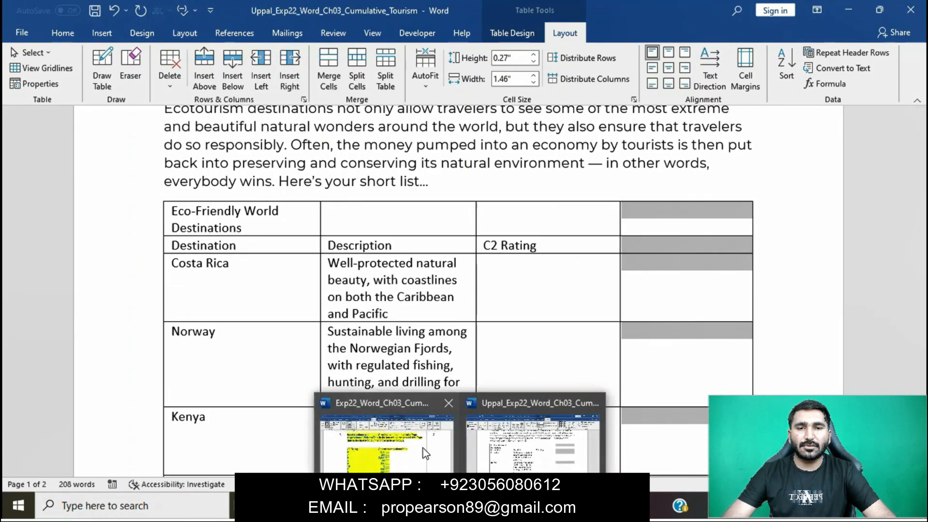
click(423, 448)
click(614, 145)
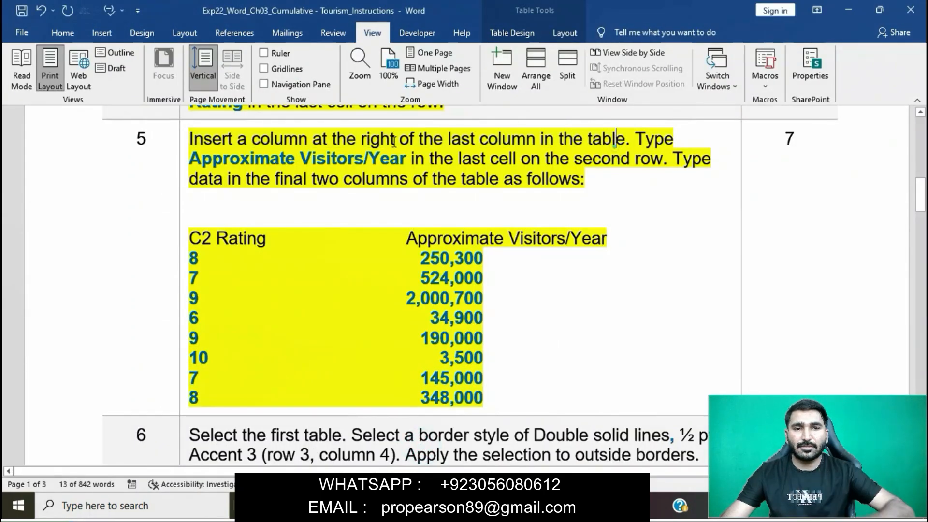
drag(189, 158, 404, 158)
key(ctrl+c)
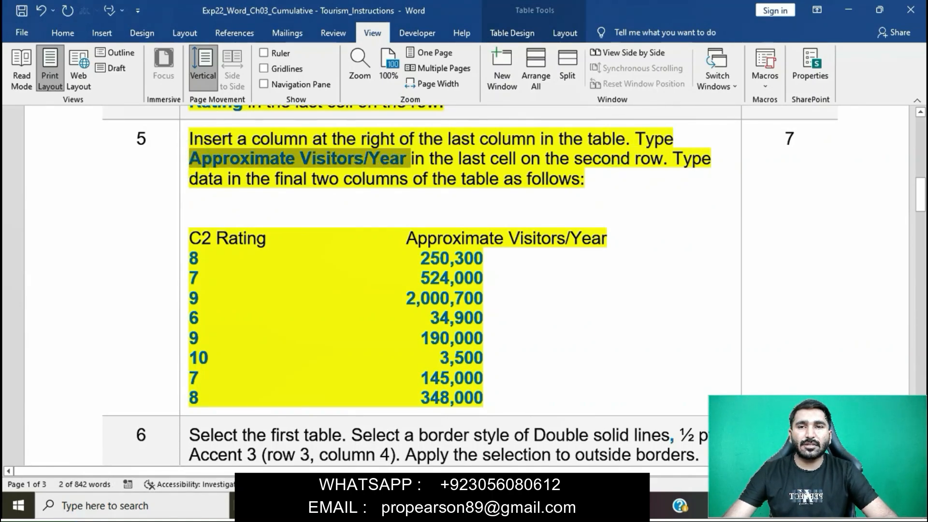
mouse_move(466, 505)
click(537, 448)
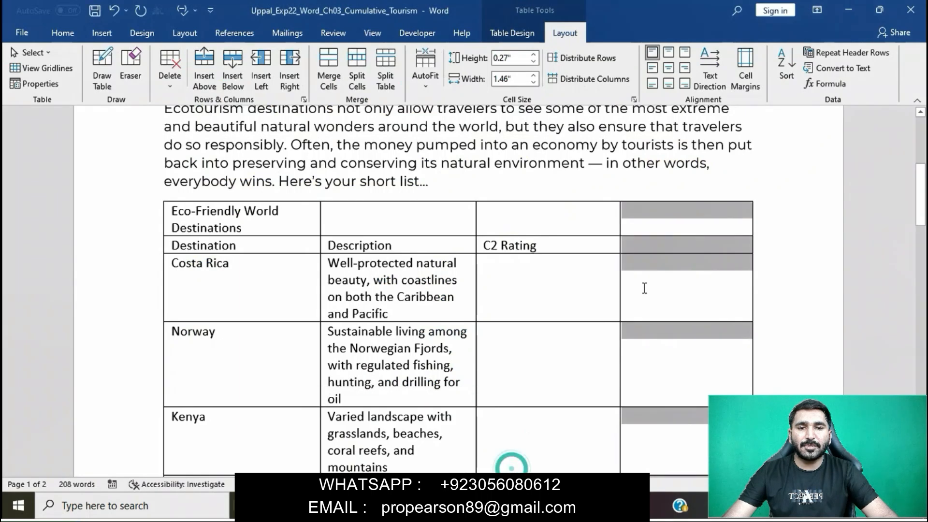
click(653, 245)
key(ctrl+v)
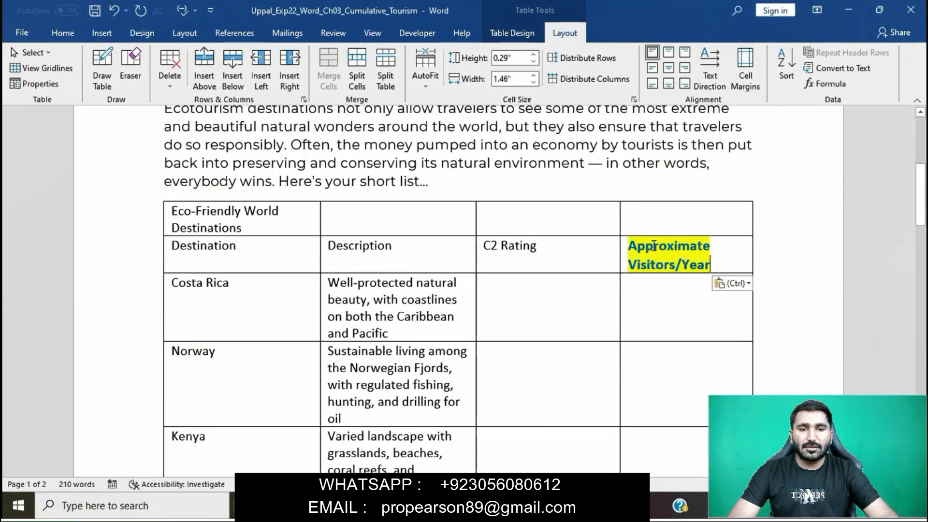
click(734, 283)
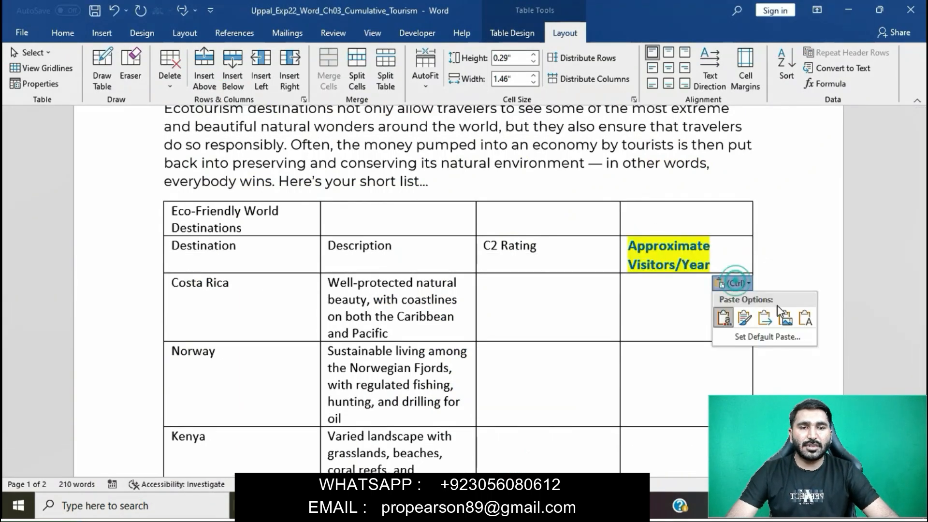
click(802, 317)
Copy 250,300, the first Approximate Visitors/Year figure, from the data list in step 5 of the instructions.
mouse_move(467, 505)
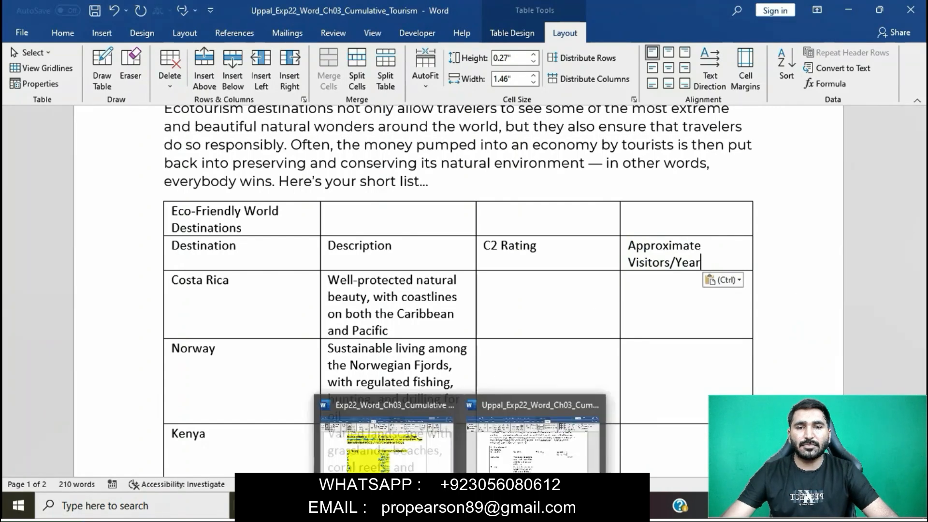
click(431, 448)
click(430, 445)
click(583, 182)
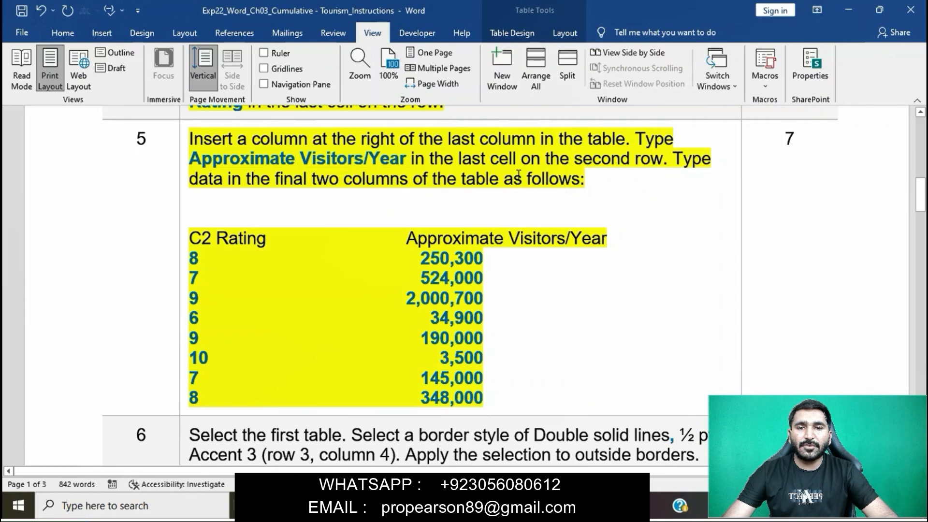
scroll(360, 244, down, 1)
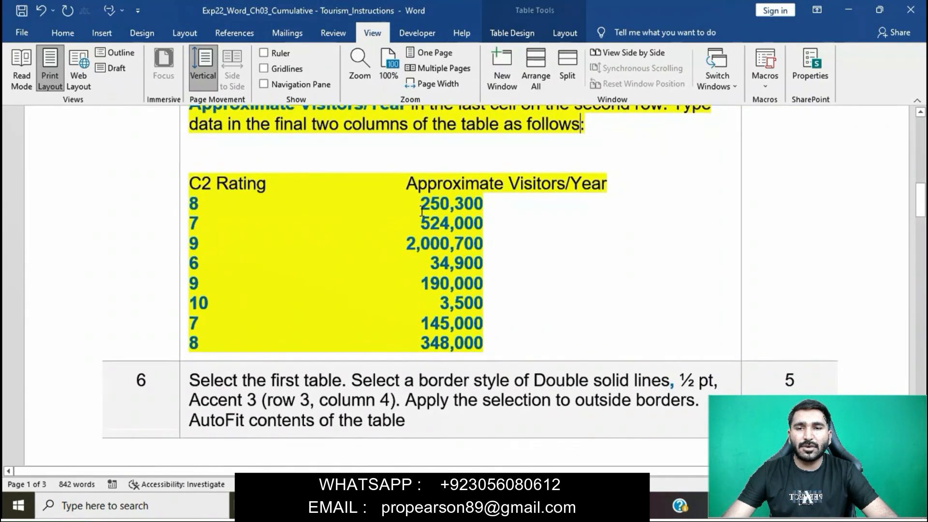
drag(447, 209, 481, 213)
key(ctrl+c)
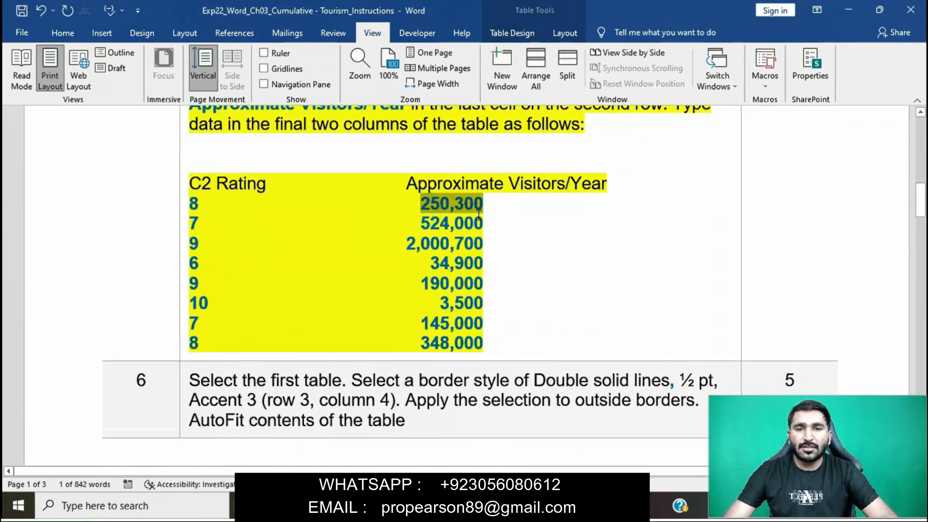
Fill the flyer table's Costa Rica row with a C2 Rating of 8 and the copied 250,300 visitors, pasted as text only.
mouse_move(461, 505)
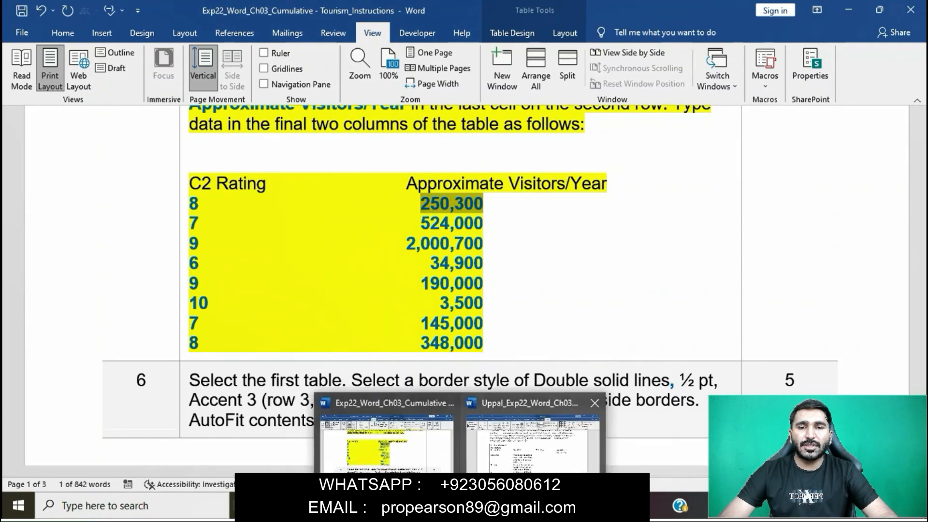
click(538, 430)
click(530, 288)
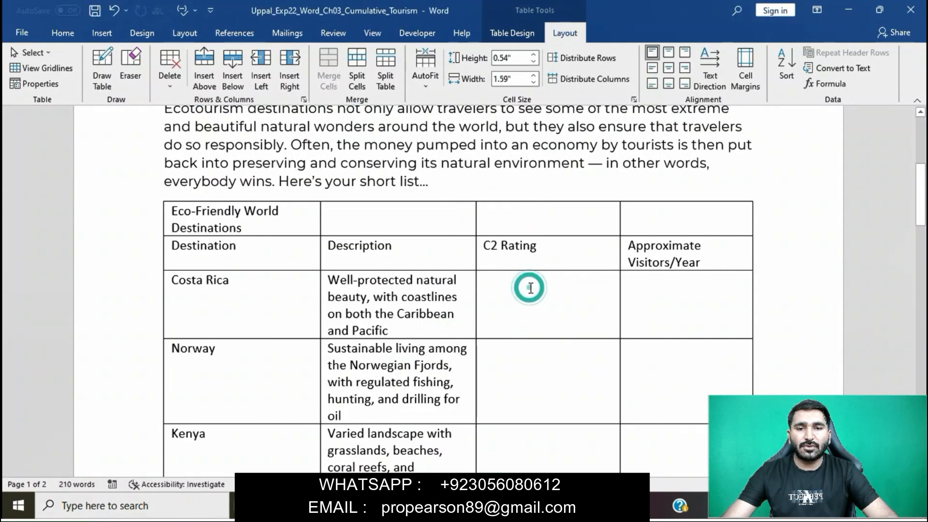
text(8)
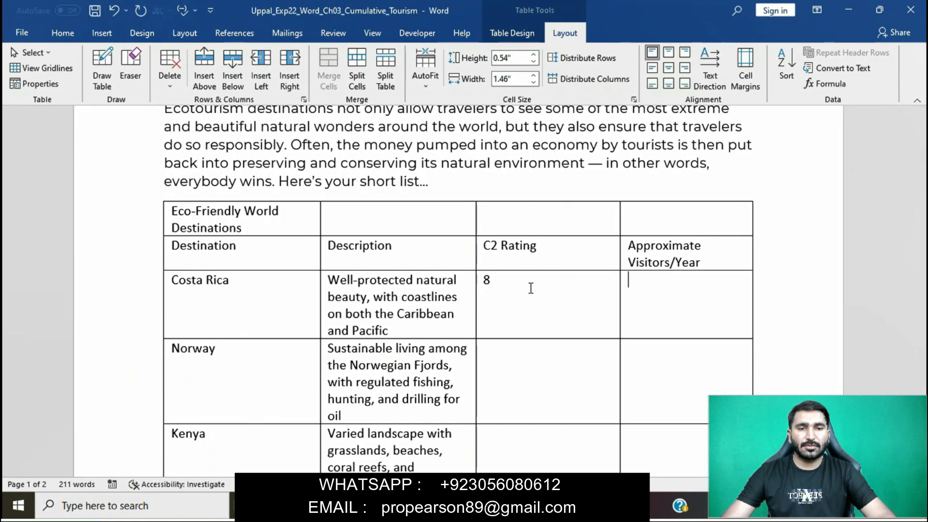
key(ctrl+v)
click(701, 299)
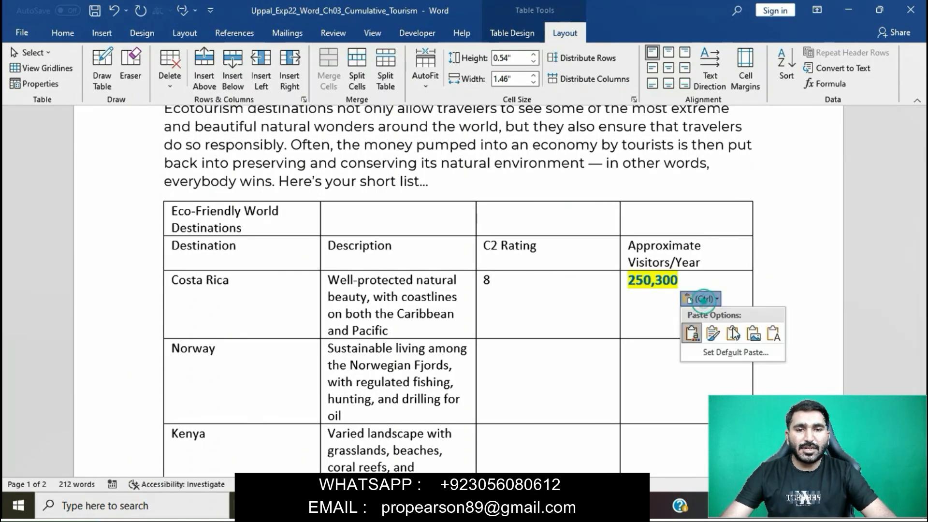
click(775, 333)
key(BackSpace)
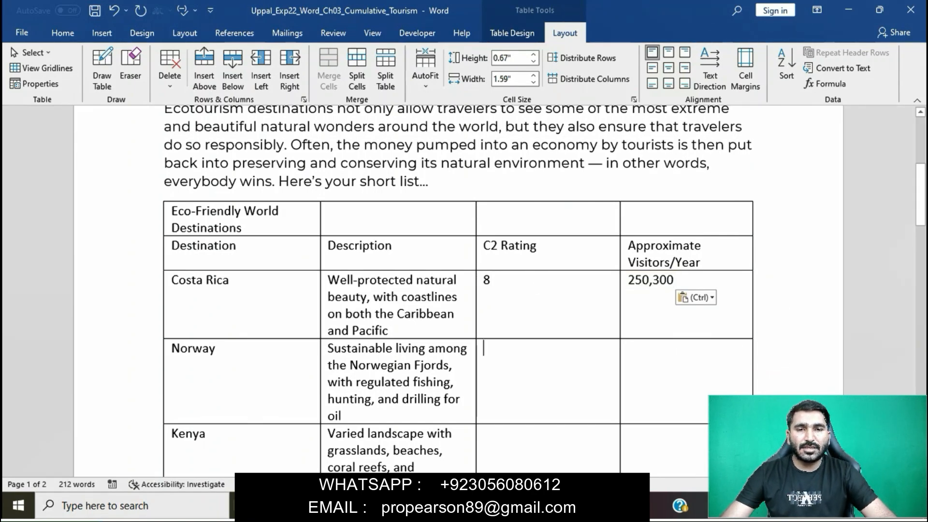
Enter 7 as Norway's C2 Rating, and copy 524,000 from the data list in step 5 of the instructions.
text(7)
key(Tab)
mouse_move(456, 506)
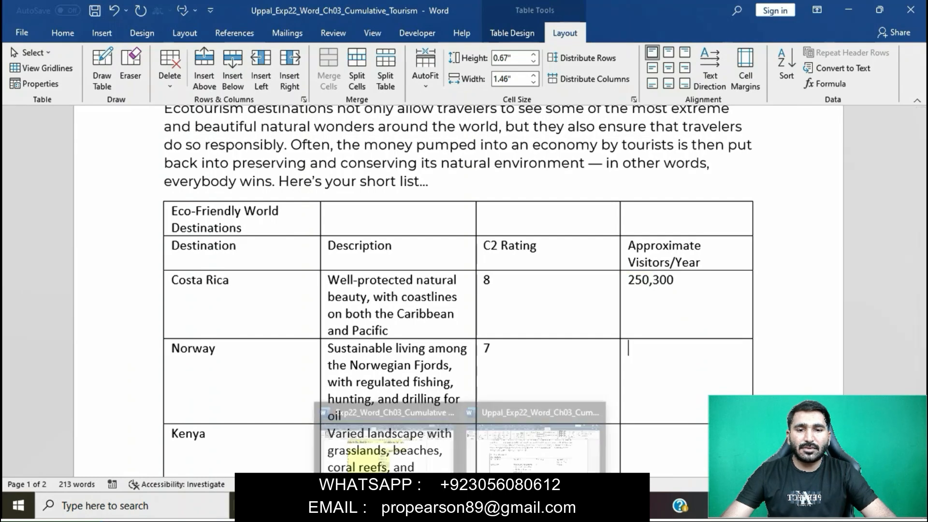
click(424, 434)
drag(422, 225, 467, 224)
key(ctrl+c)
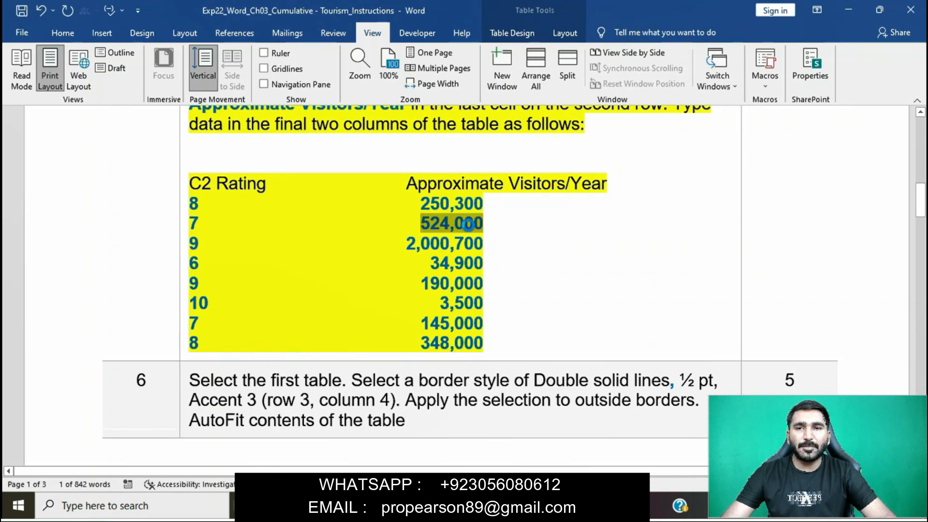
Paste 524,000 into Norway's Approximate Visitors/Year cell in the flyer, keeping text only.
mouse_move(565, 506)
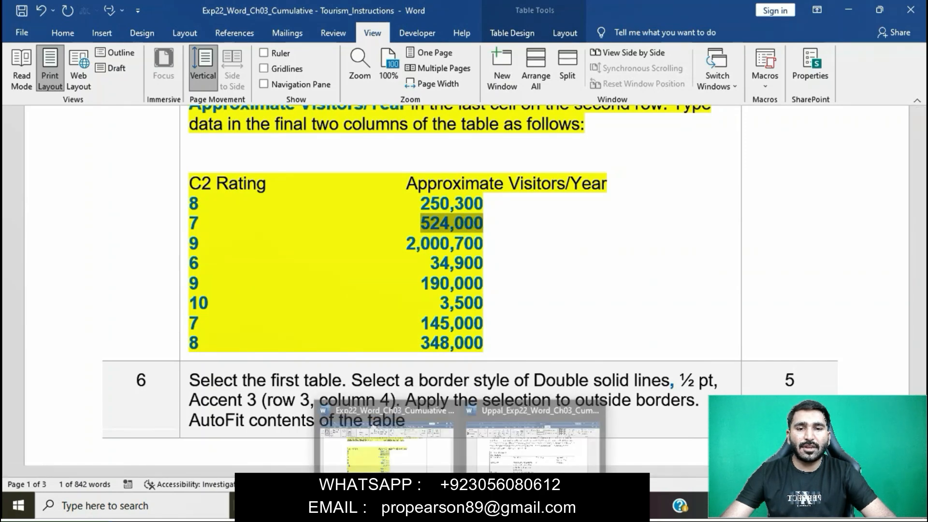
click(519, 466)
click(647, 392)
key(ctrl+v)
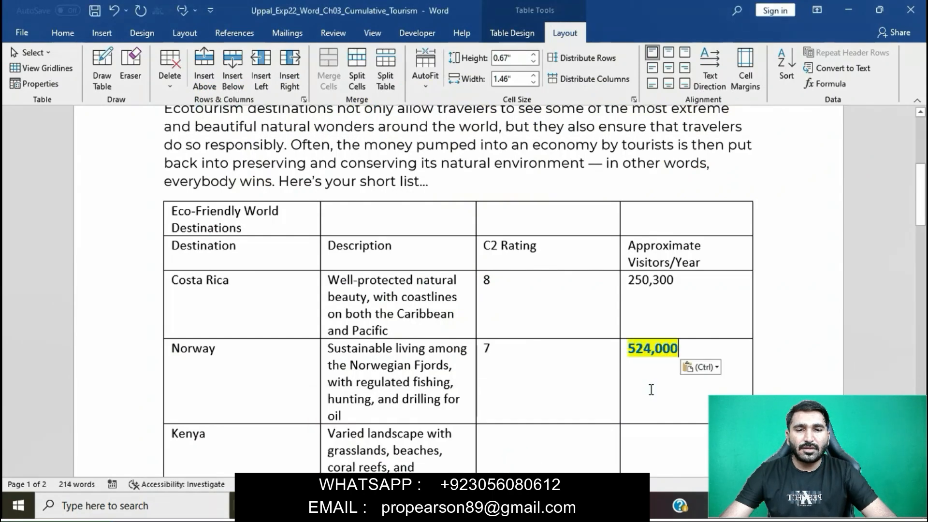
click(714, 361)
click(771, 398)
click(764, 390)
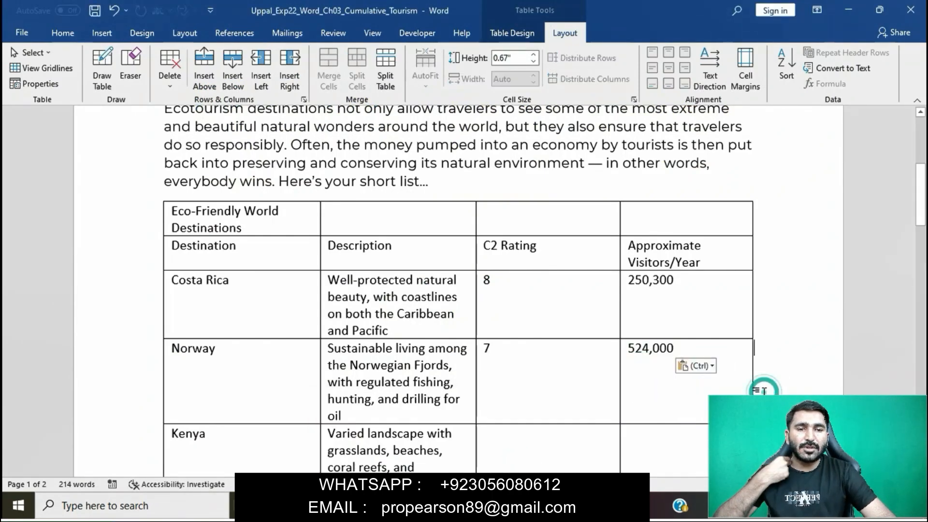
Enter 9 as Kenya's C2 Rating, and copy 2,000,700 from the step 5 data list in the instructions.
click(550, 447)
scroll(550, 448, down, 3)
text(9)
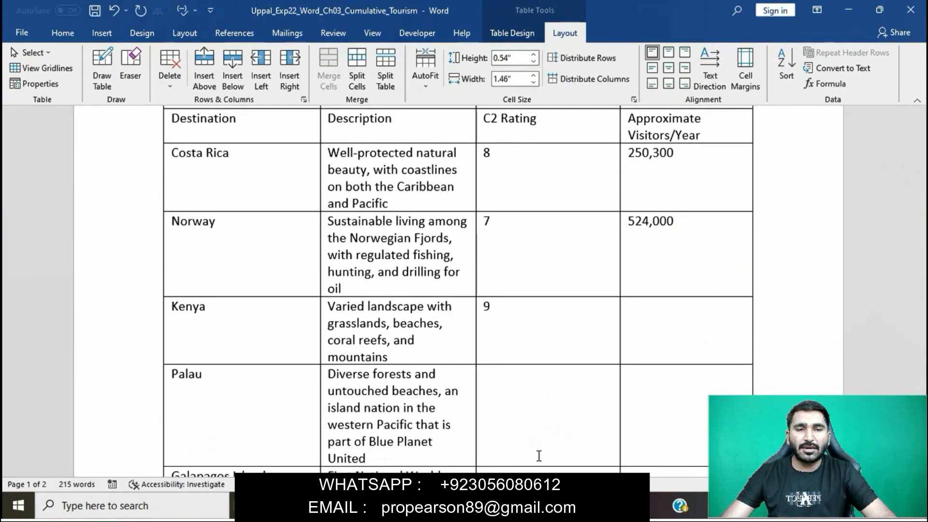
mouse_move(459, 506)
click(419, 419)
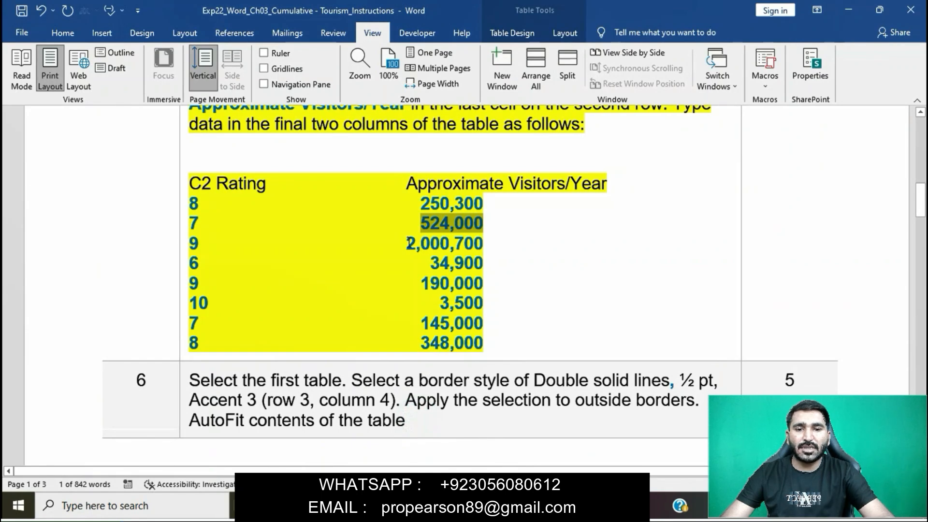
drag(409, 243, 473, 255)
key(ctrl+c)
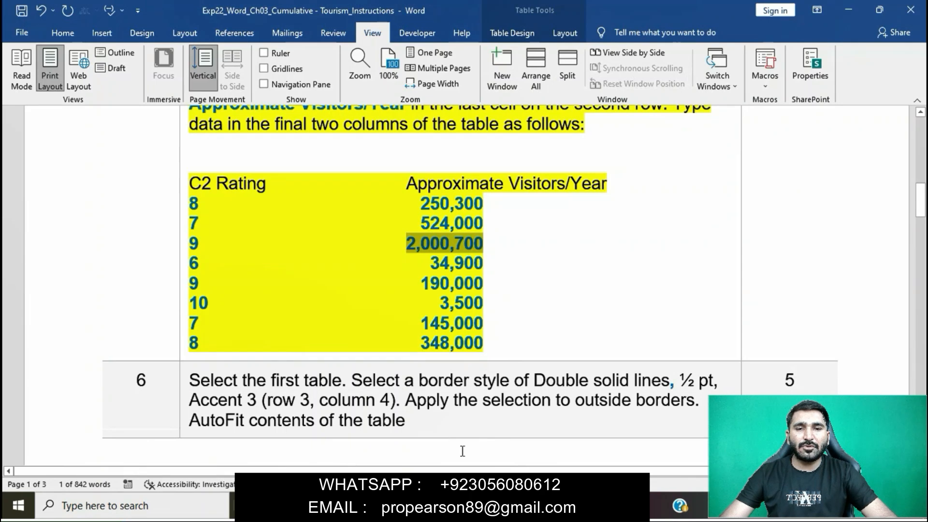
Paste 2,000,700 into Kenya's Approximate Visitors/Year cell in the flyer, keeping text only.
mouse_move(462, 506)
click(511, 452)
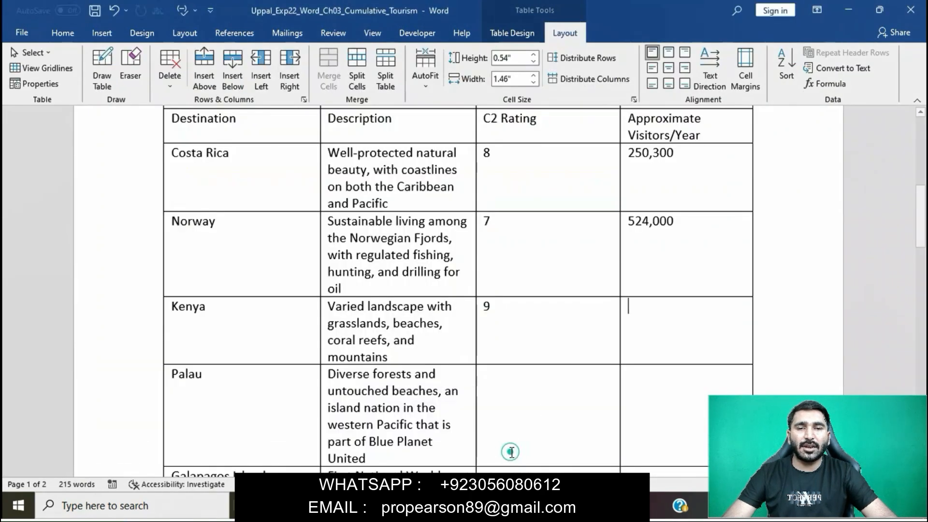
key(ctrl+v)
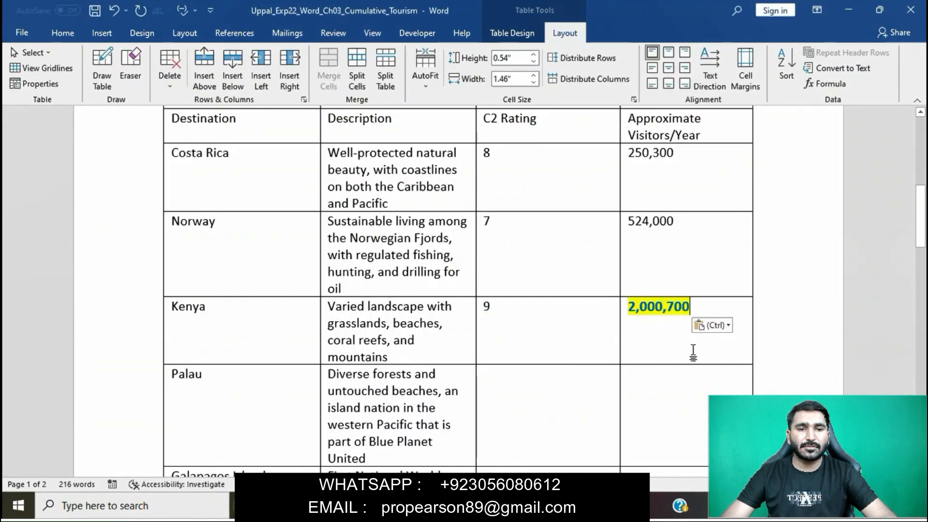
click(723, 326)
click(791, 364)
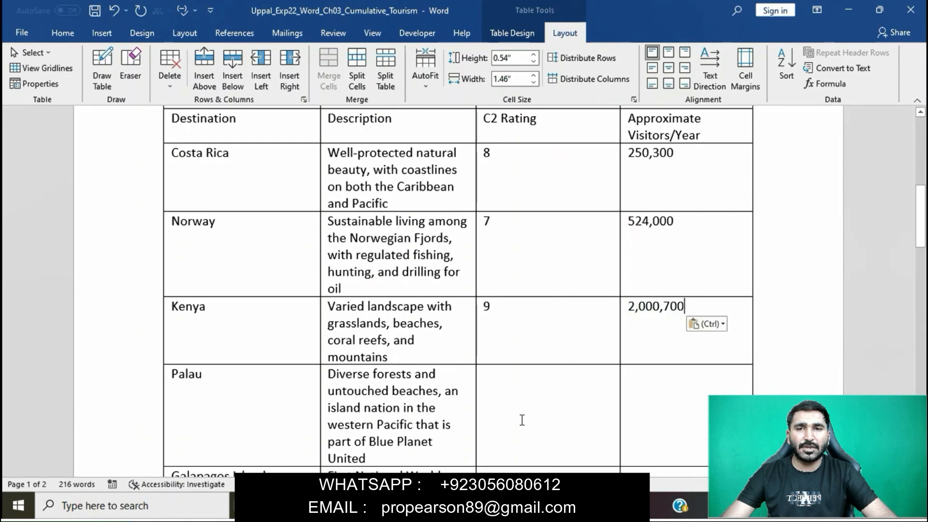
Enter 6 as Palau's C2 Rating, and copy 34,900 from the step 5 data list in the instructions.
click(483, 373)
text(6)
key(Tab)
mouse_move(461, 506)
click(434, 459)
scroll(421, 330, down, 3)
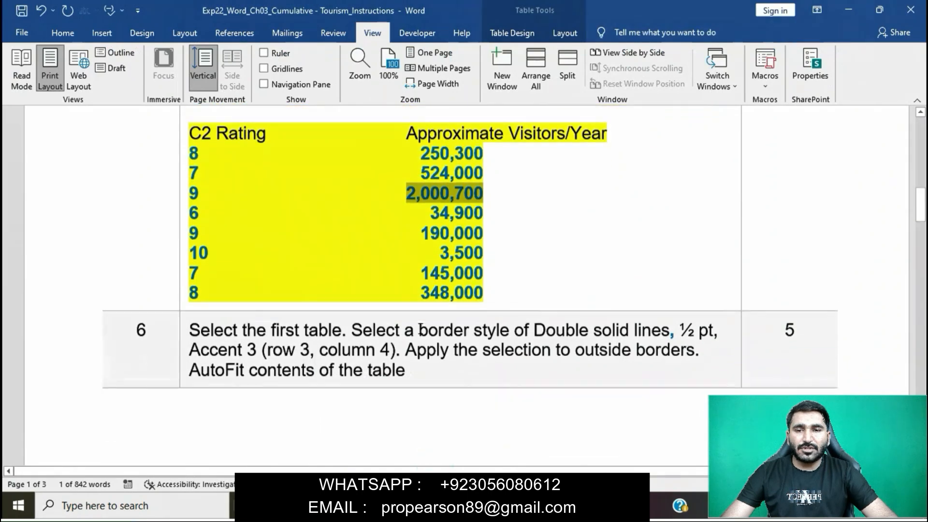
drag(432, 203, 470, 203)
key(ctrl+c)
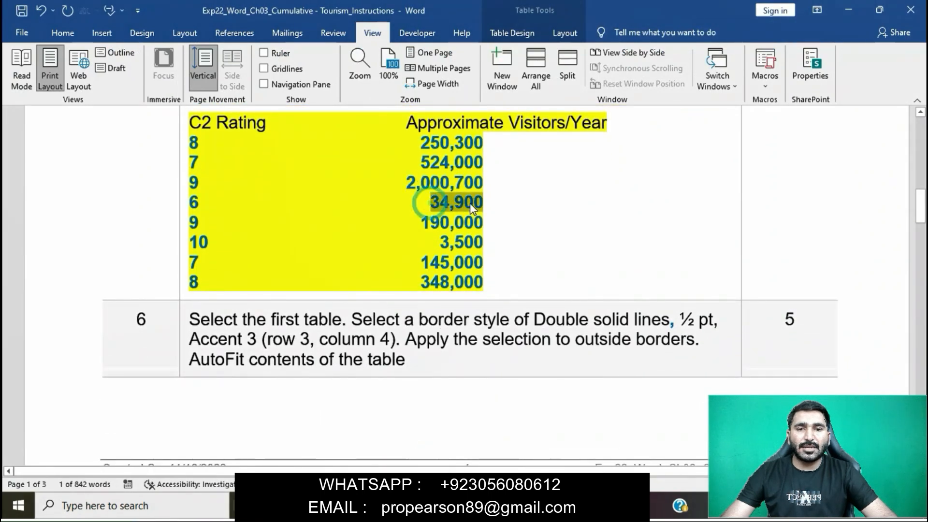
Paste 34,900 into Palau's Approximate Visitors/Year cell in the flyer, keeping text only.
mouse_move(461, 505)
click(493, 450)
click(673, 395)
key(ctrl+v)
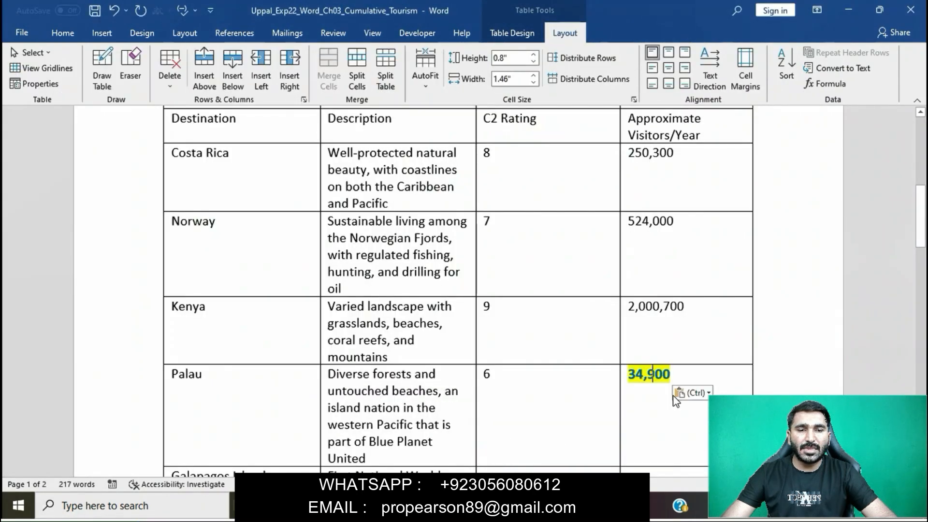
click(684, 392)
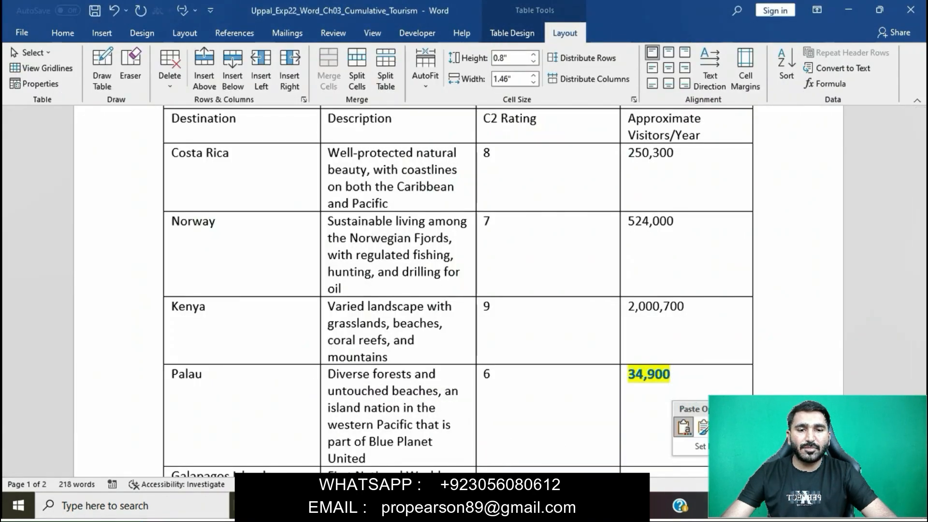
click(743, 428)
Place the cursor in the Galapagos Islands' C2 Rating cell, and copy 190,000 from the step 5 data list in the instructions.
scroll(626, 419, down, 3)
click(563, 386)
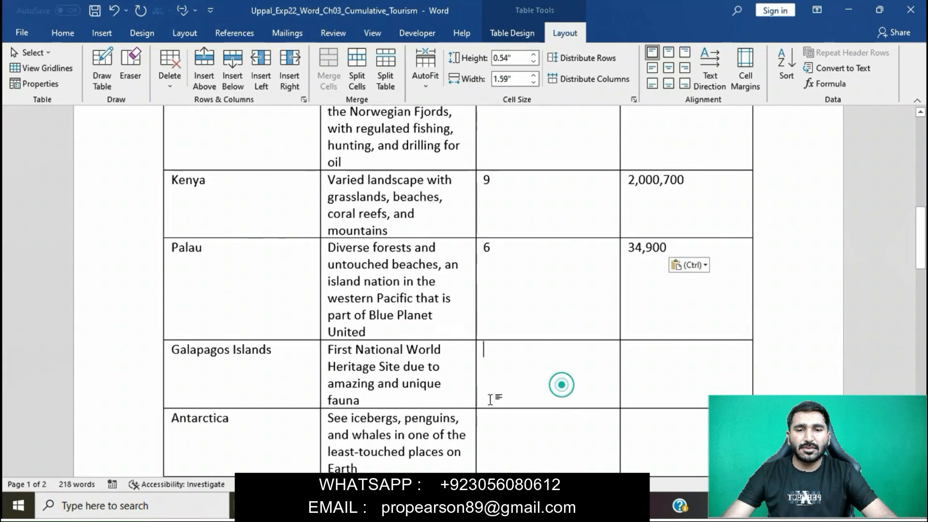
mouse_move(461, 506)
click(413, 465)
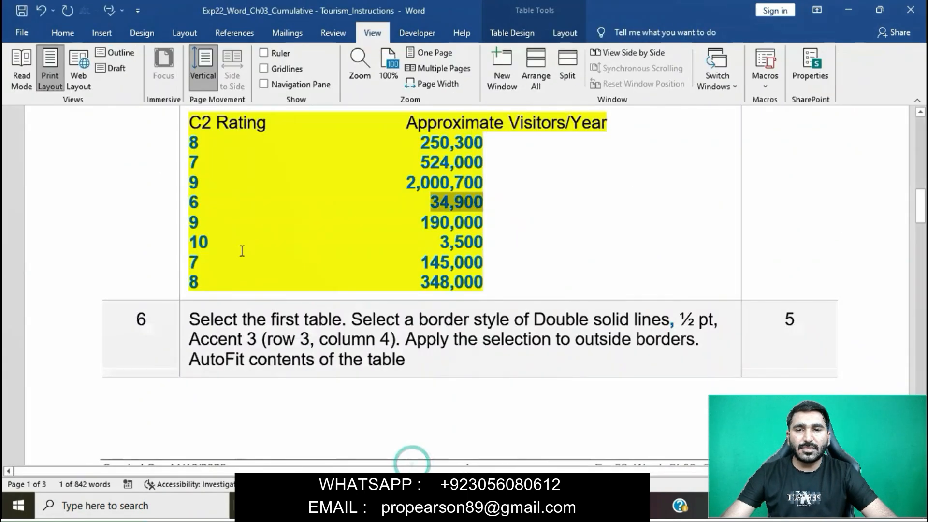
double_click(425, 222)
key(ctrl+c)
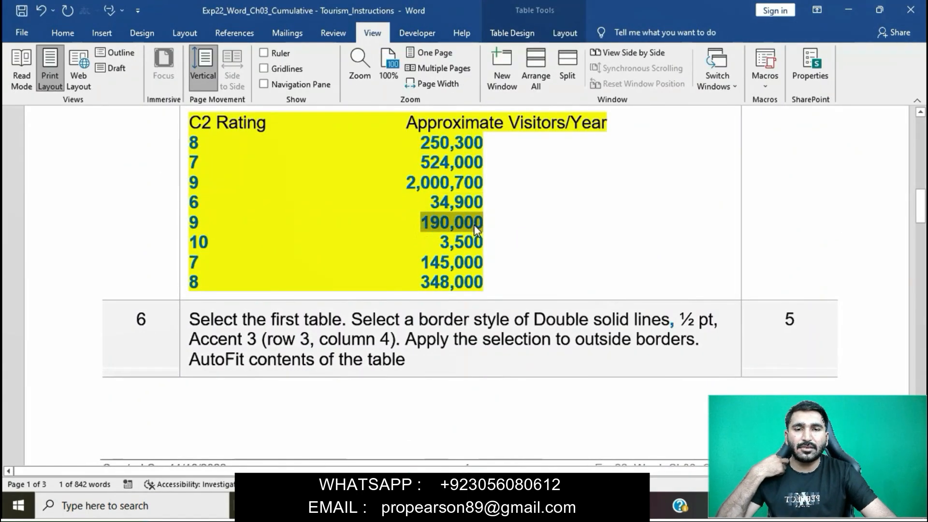
Fill the flyer's Galapagos Islands row with a C2 Rating of 9 and the copied 190,000 visitors, pasted as text only.
mouse_move(461, 506)
click(523, 444)
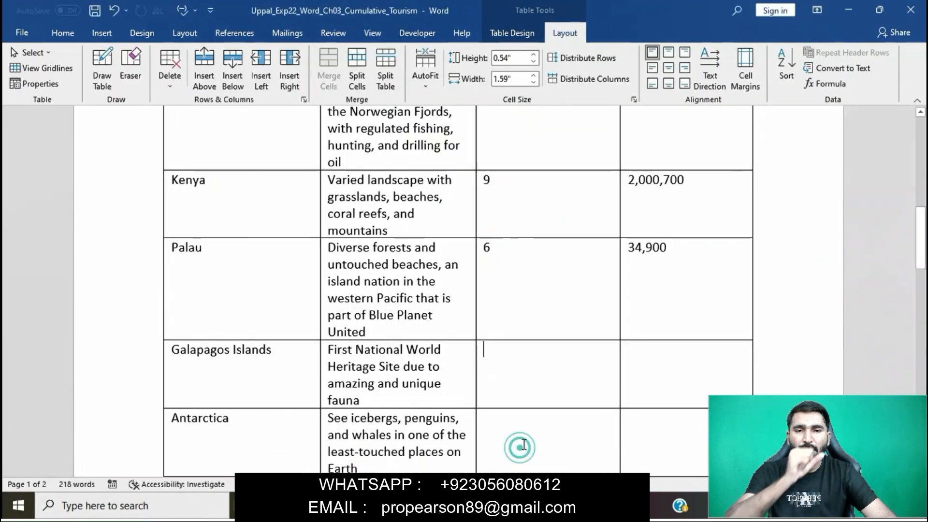
text(9)
click(621, 390)
key(ctrl+v)
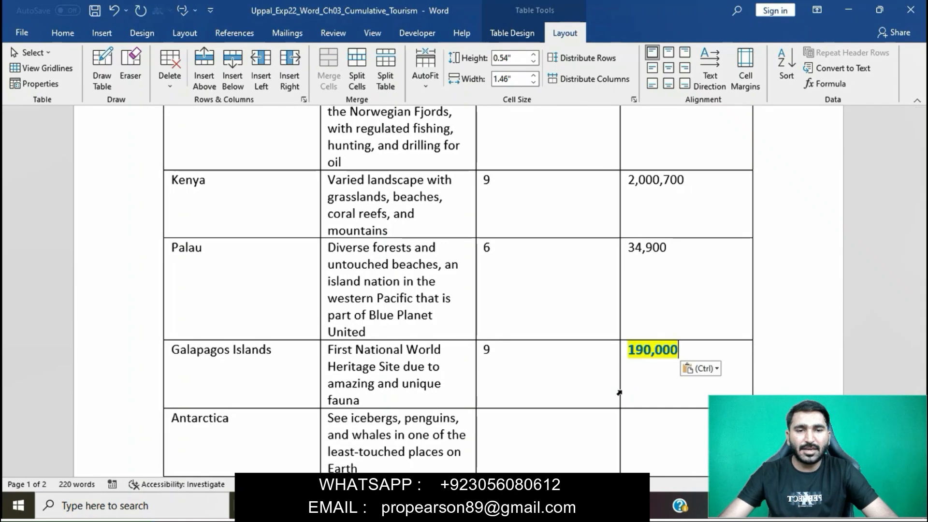
key(ctrl)
key(t)
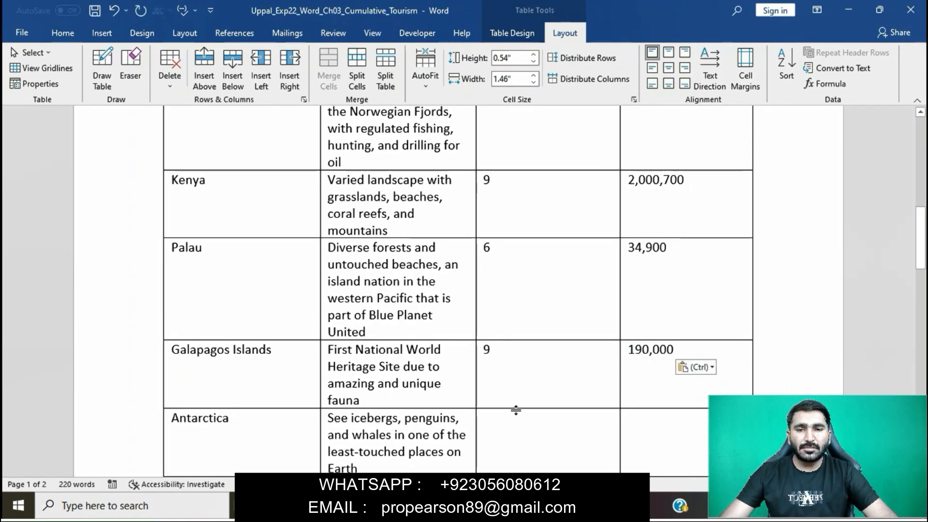
Enter 10 as Antarctica's C2 Rating, and copy 3,500 from the step 5 data list in the instructions.
text(10)
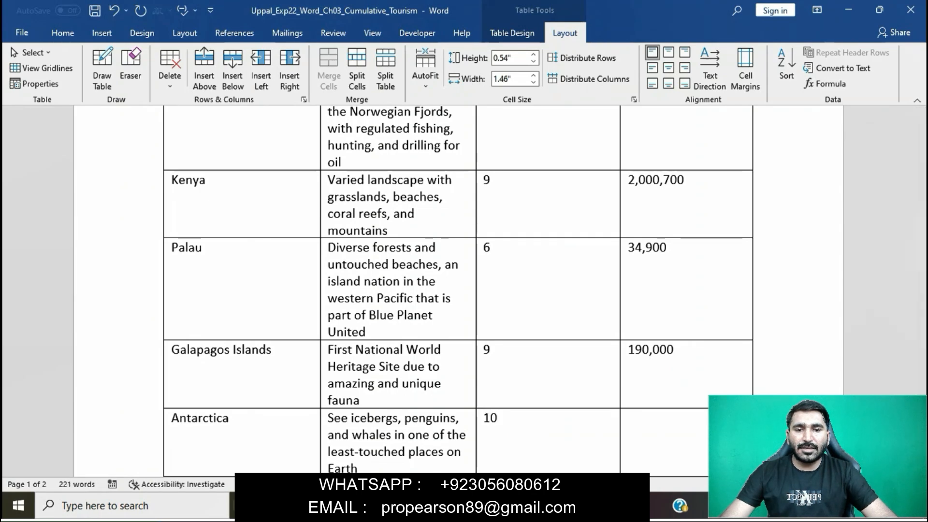
click(459, 506)
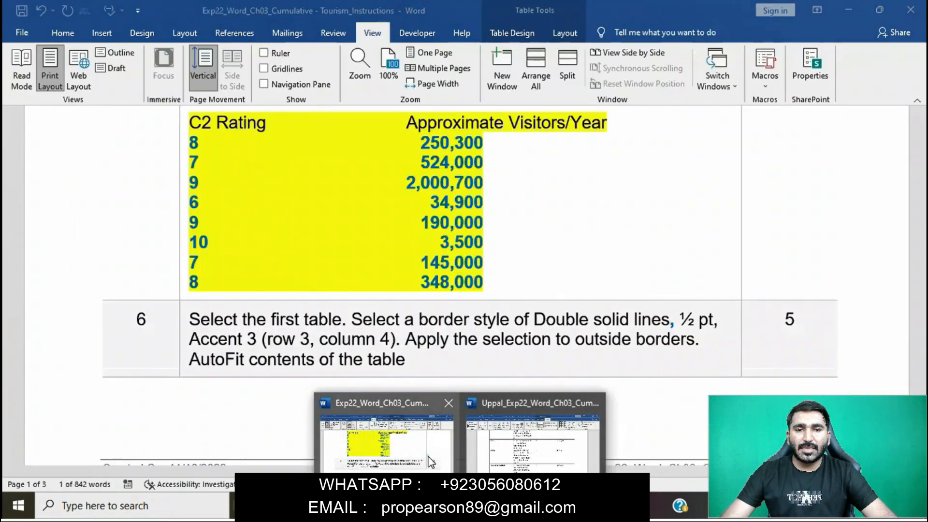
click(430, 462)
drag(441, 246, 468, 246)
key(ctrl+c)
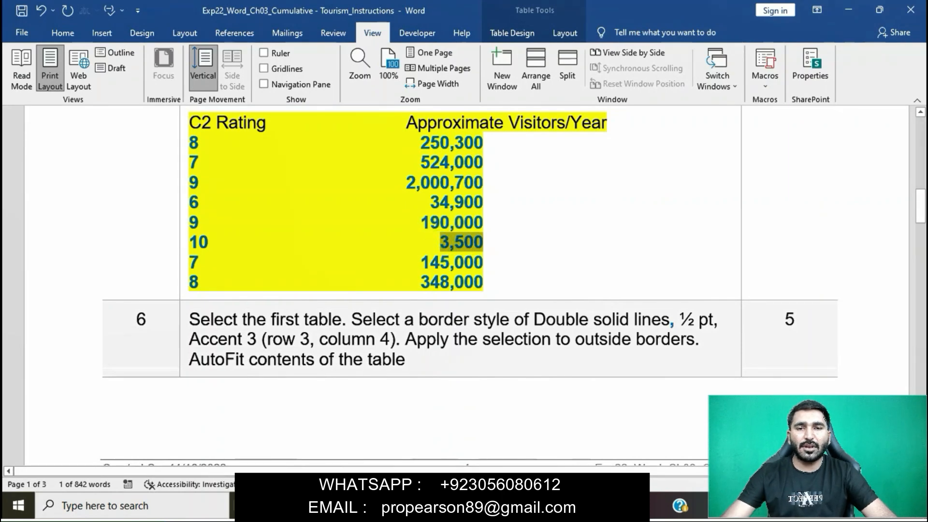
Paste 3,500 into Antarctica's Approximate Visitors/Year cell in the flyer, keeping text only.
click(532, 458)
scroll(532, 338, down, 1)
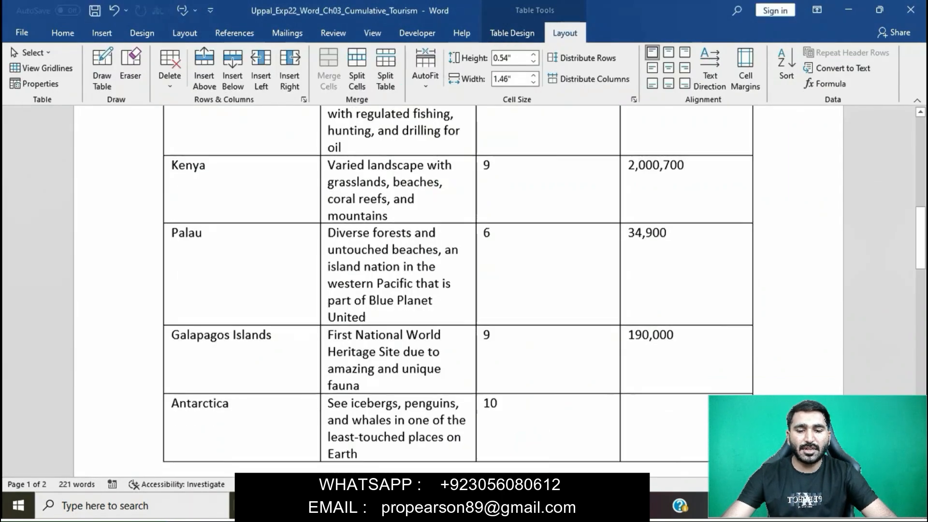
scroll(701, 346, down, 2)
click(702, 346)
key(ctrl+v)
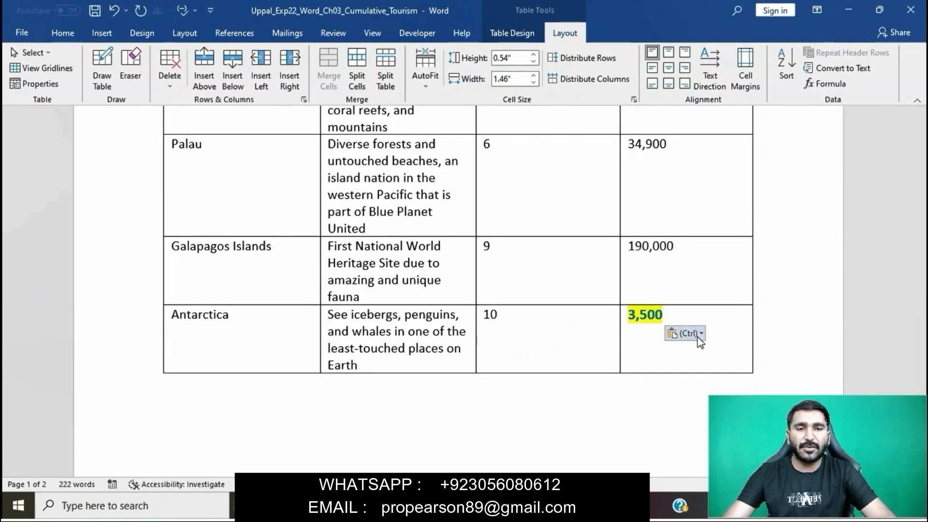
click(697, 335)
click(758, 368)
Enter 7 as Iceland's C2 Rating on the flyer's second page, and copy 145,000 from the step 5 data list in the instructions.
scroll(647, 355, down, 5)
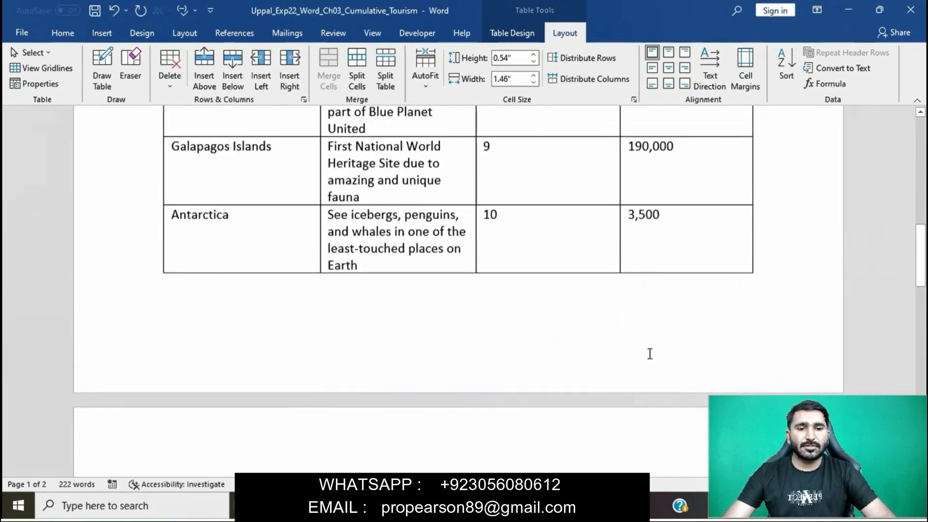
click(544, 349)
text(7)
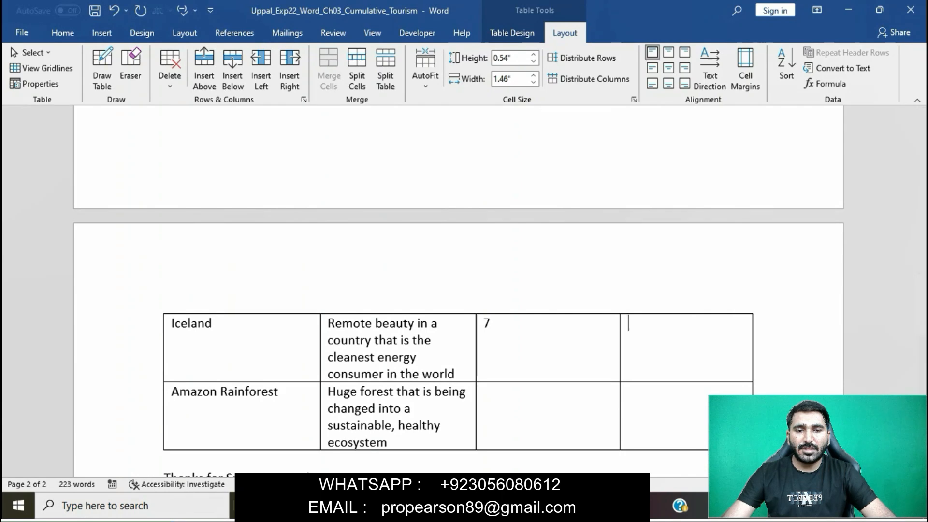
mouse_move(462, 505)
click(379, 432)
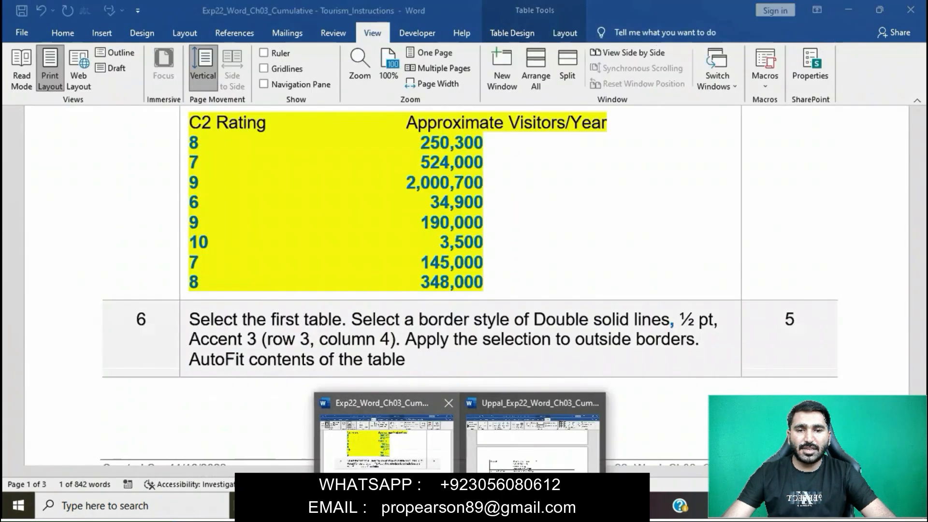
double_click(424, 261)
key(ctrl+c)
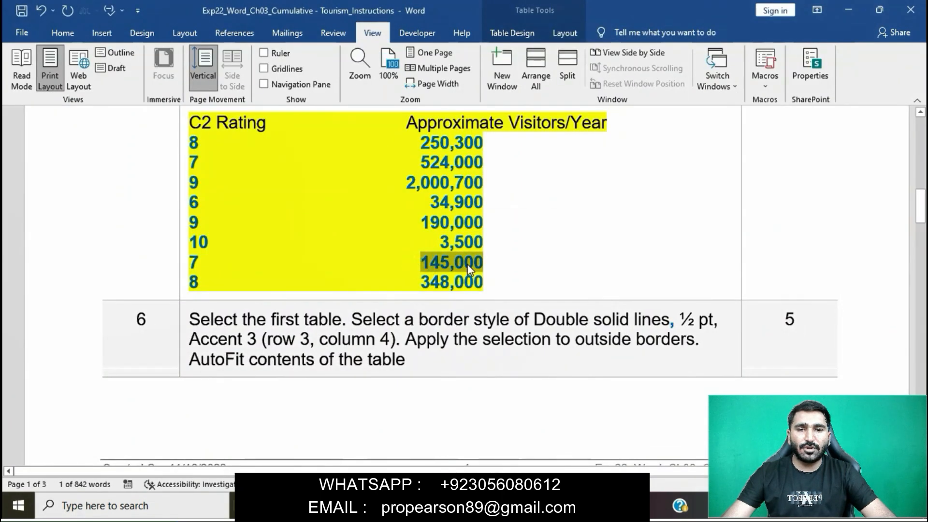
Paste the copied 145,000 into Iceland's Approximate Visitors/Year cell in the flyer, keeping text only.
mouse_move(462, 505)
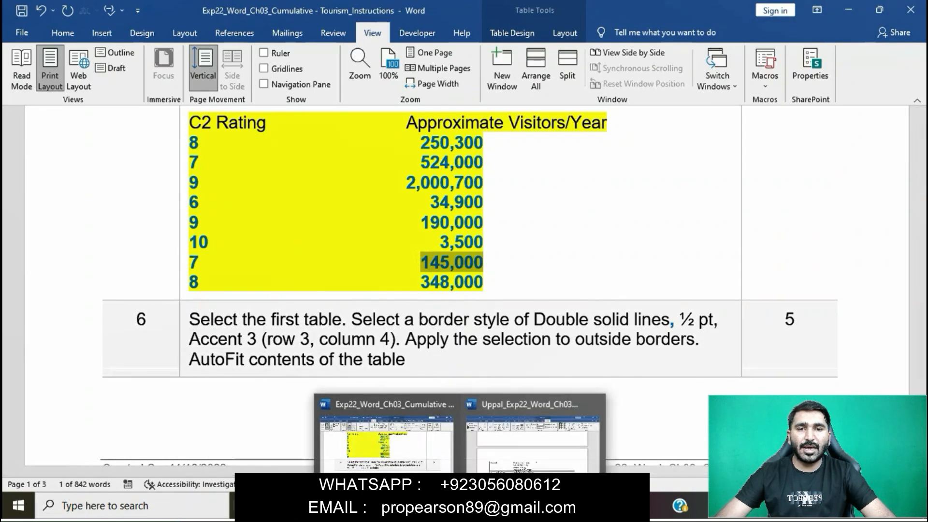
click(524, 463)
key(ctrl+v)
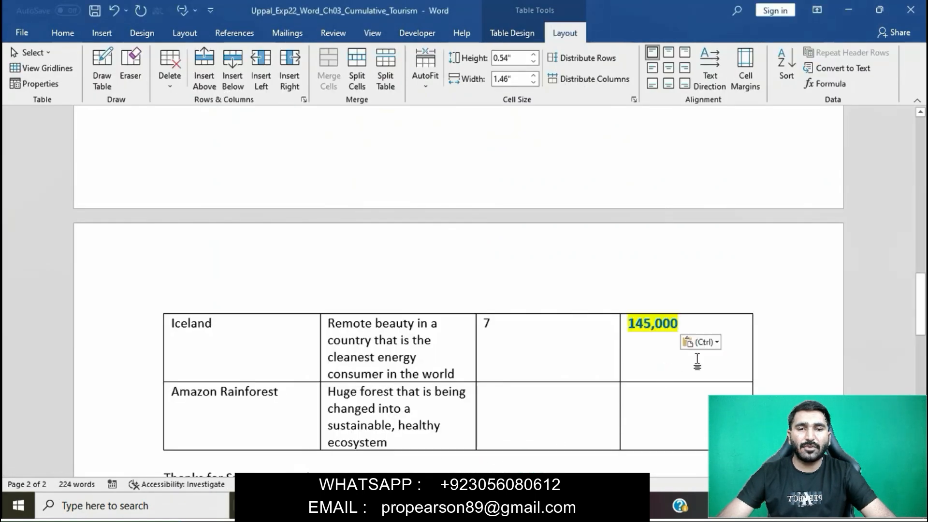
click(700, 342)
click(770, 376)
Fill the flyer's Amazon Rainforest row with a C2 Rating of 8 and the 348,000 visitors copied from the step 5 data list.
click(545, 399)
mouse_move(459, 505)
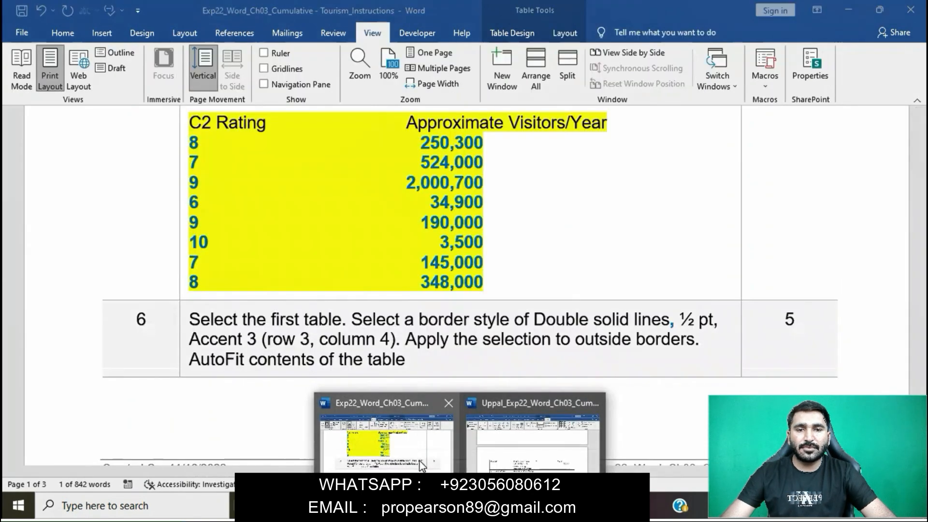
click(422, 465)
drag(421, 282, 474, 292)
key(ctrl+c)
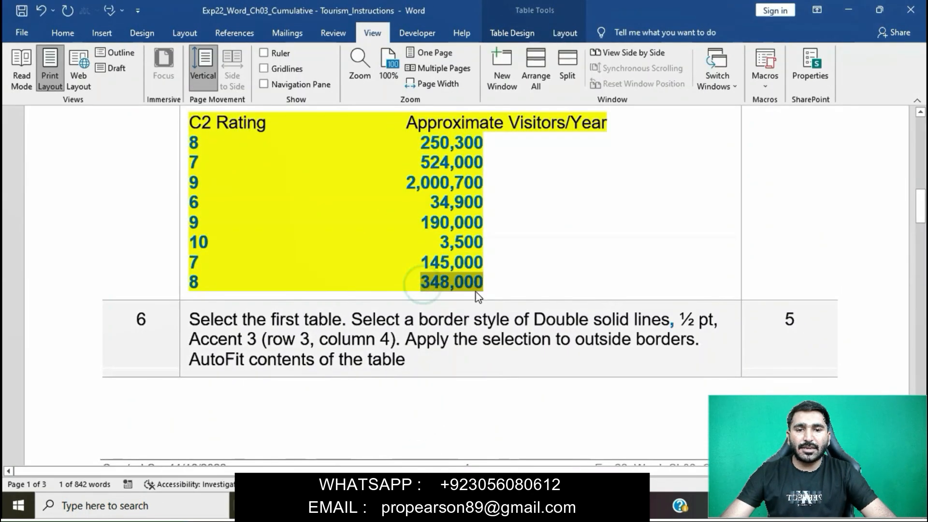
mouse_move(460, 506)
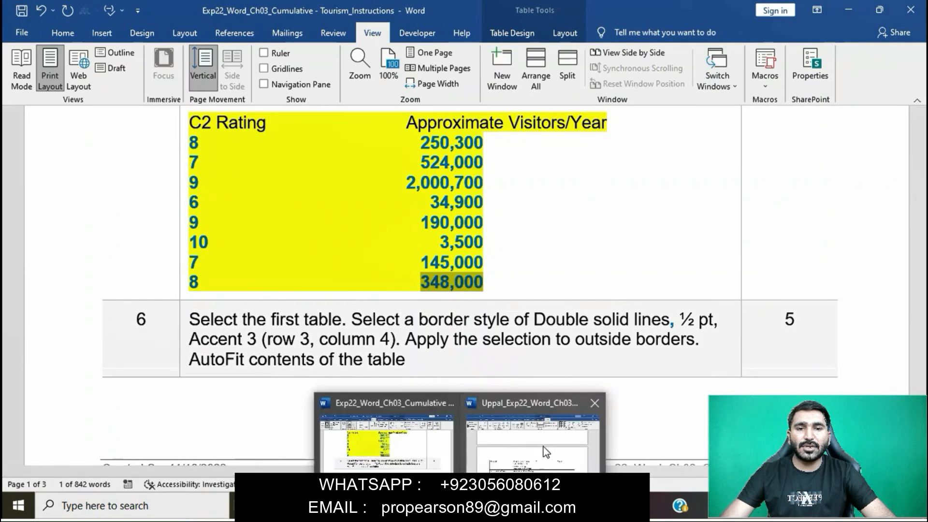
click(542, 443)
click(542, 445)
text(8)
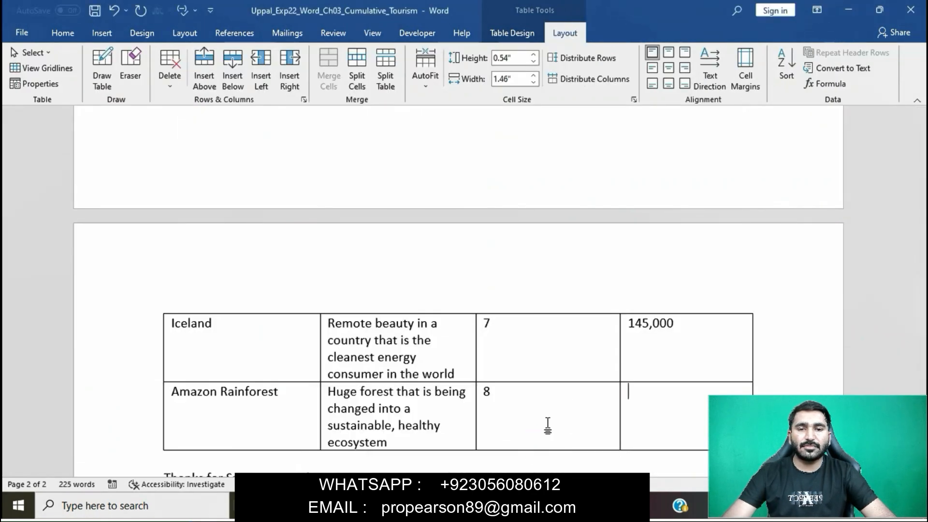
key(Tab)
key(ctrl+v)
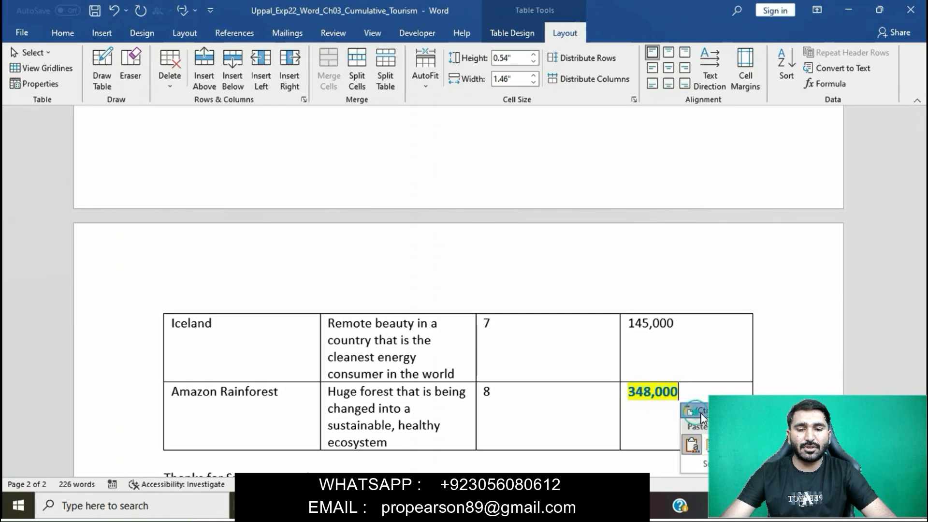
Highlight the step 6 text in yellow in the instructions document.
mouse_move(460, 505)
click(395, 435)
click(411, 297)
scroll(412, 296, down, 2)
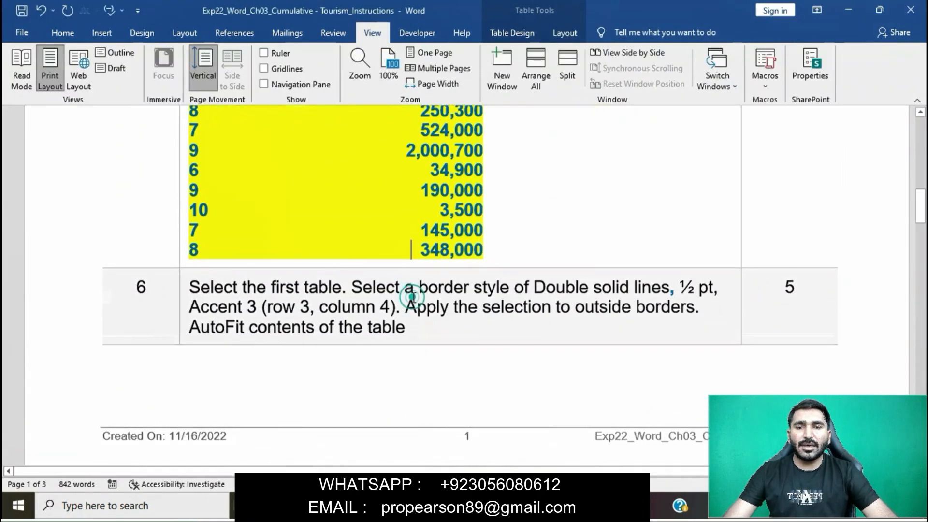
drag(193, 215, 405, 254)
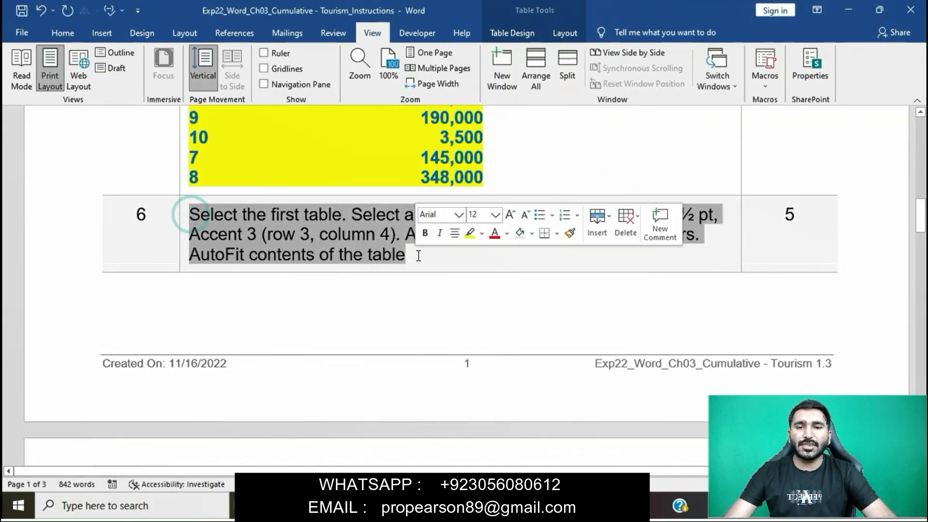
click(468, 234)
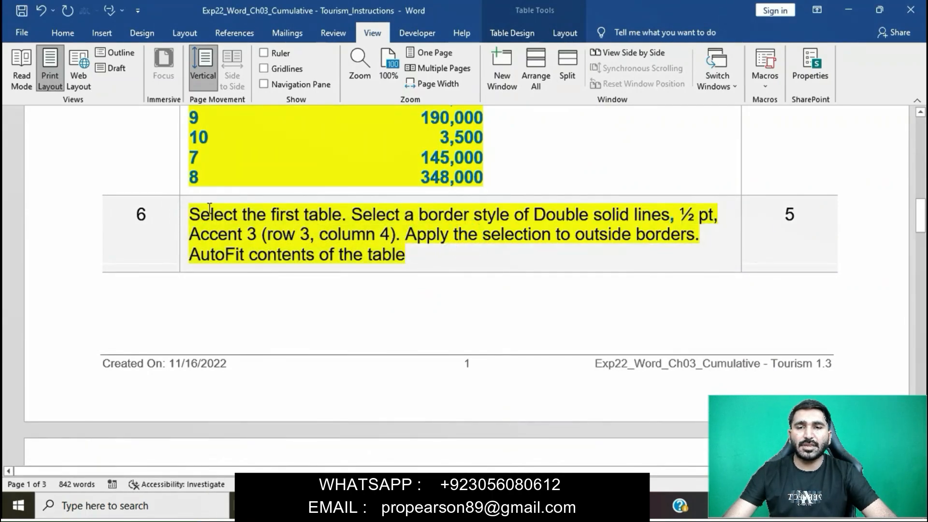
Select the flyer's entire first table and choose the border style Double solid lines, ½ pt, Accent 3, as step 6 instructs.
drag(193, 215, 341, 215)
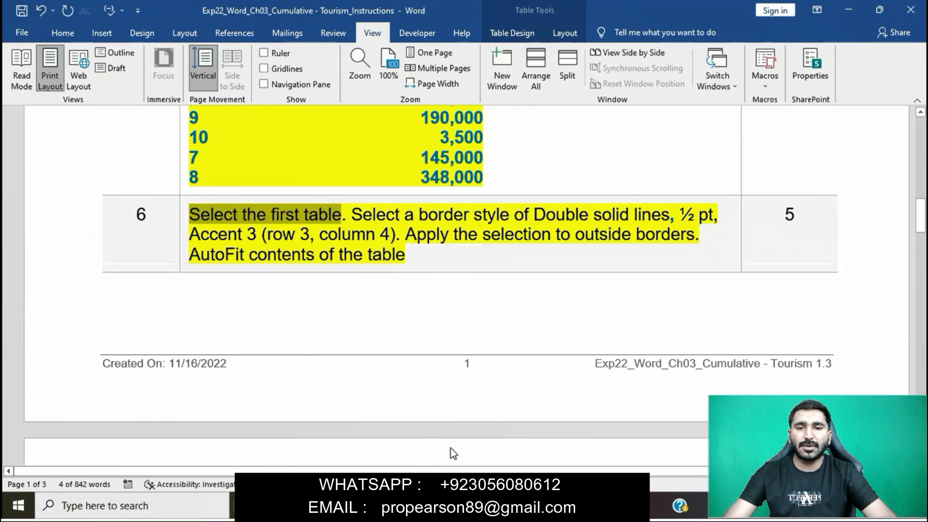
mouse_move(461, 505)
click(512, 437)
scroll(422, 283, up, 10)
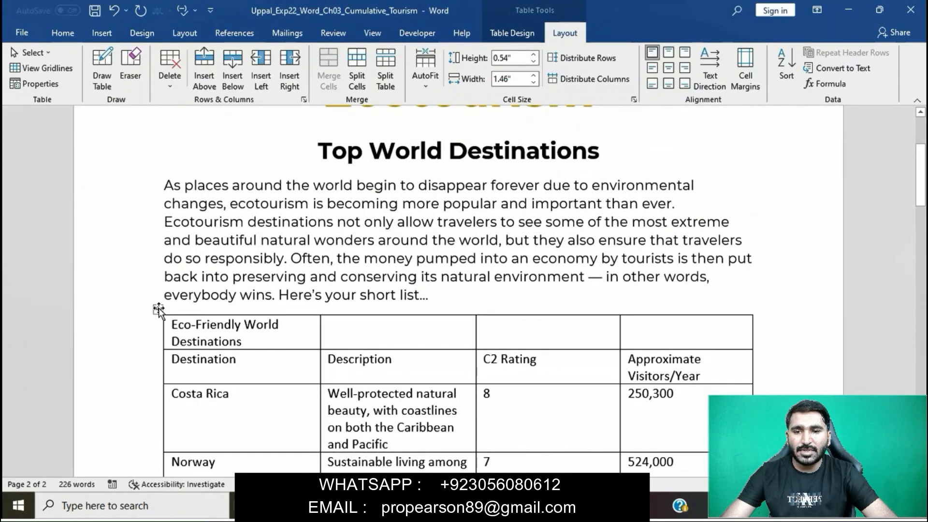
click(158, 309)
mouse_move(461, 506)
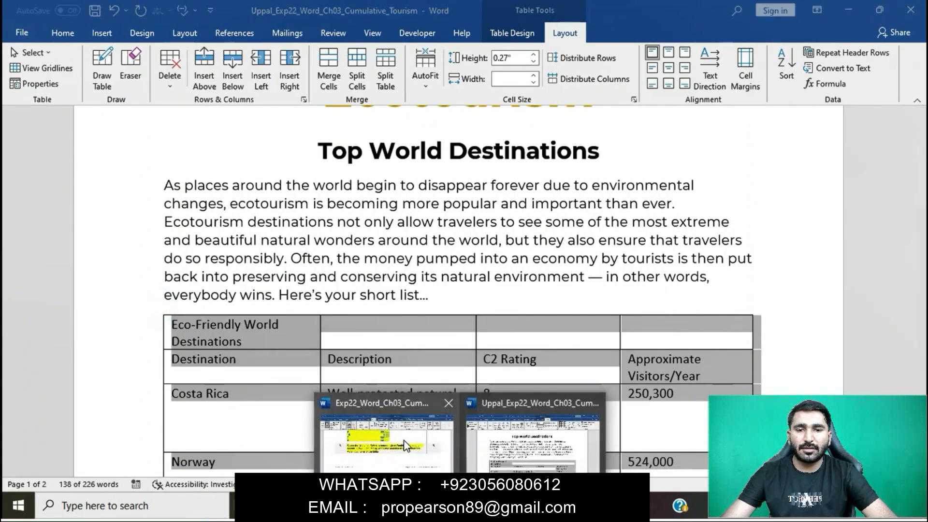
click(404, 441)
drag(355, 218, 401, 236)
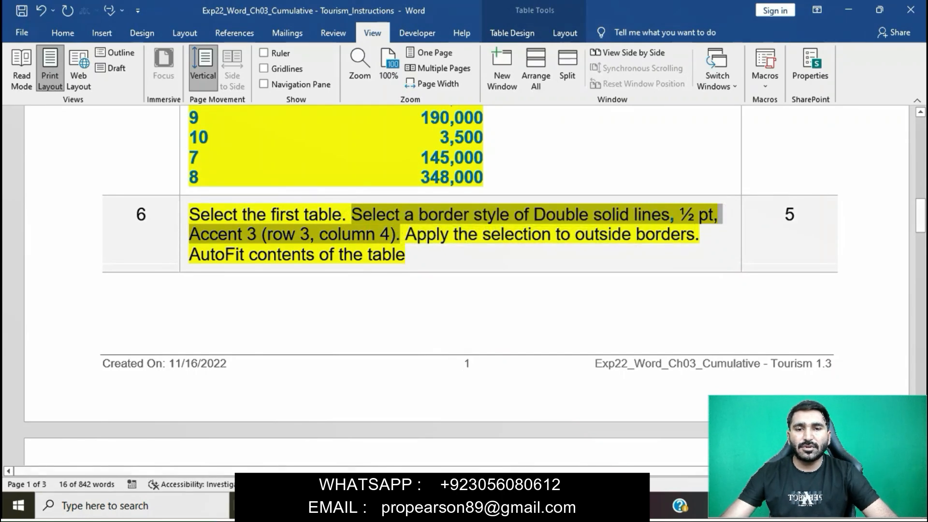
mouse_move(478, 504)
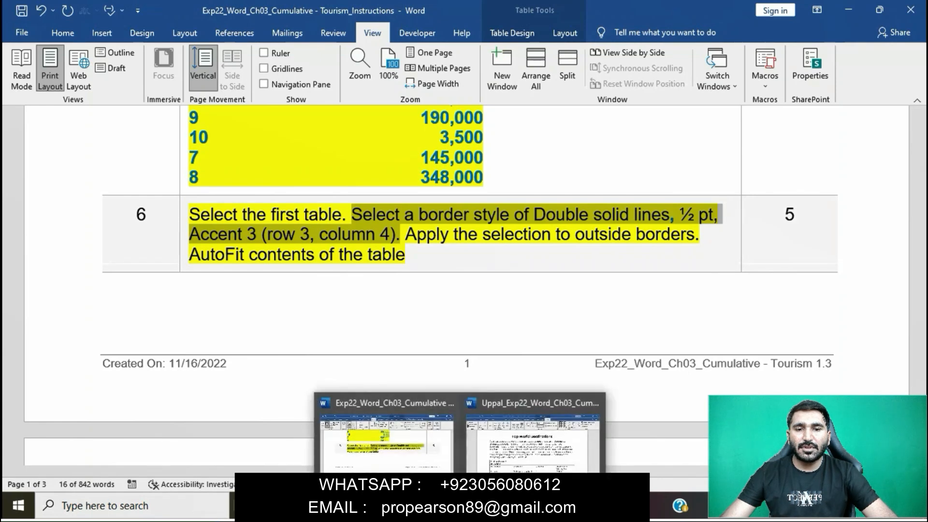
click(532, 426)
click(508, 34)
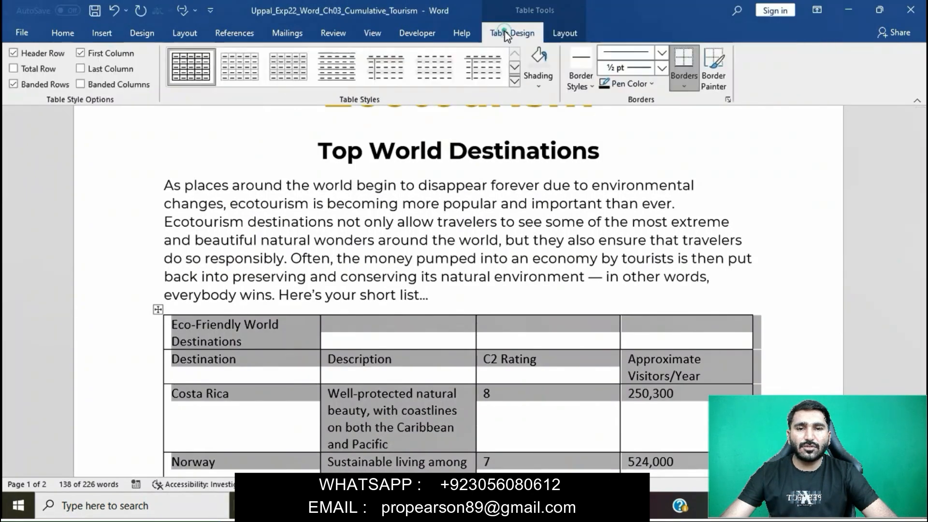
click(590, 85)
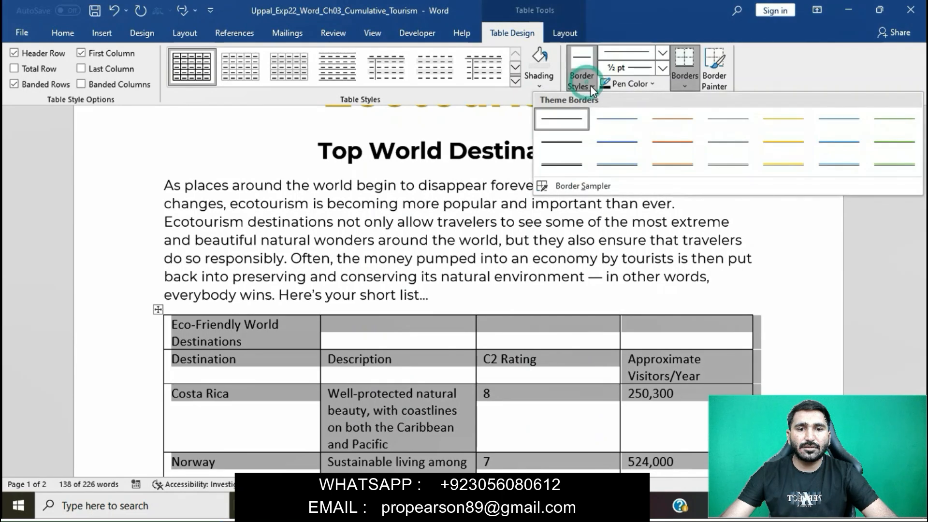
click(724, 166)
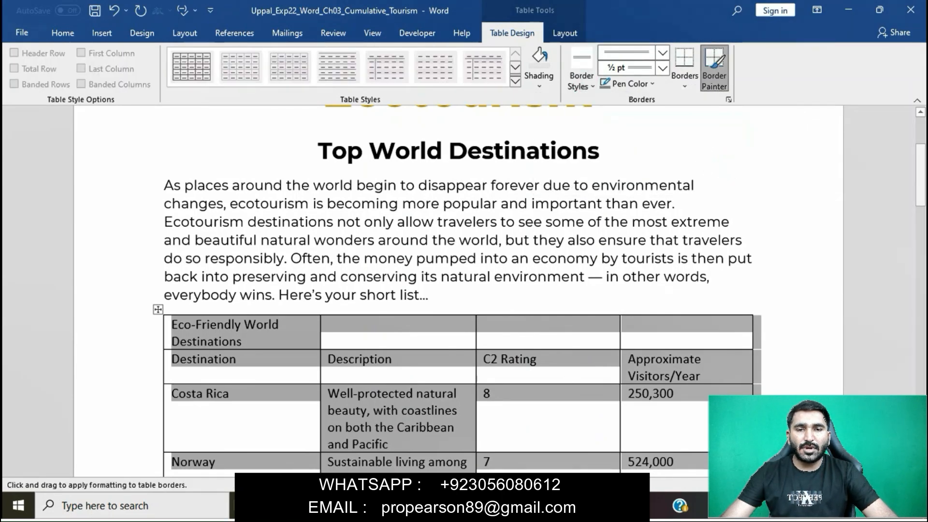
Apply the chosen double-line border style to the outside borders of the flyer's first table.
click(433, 456)
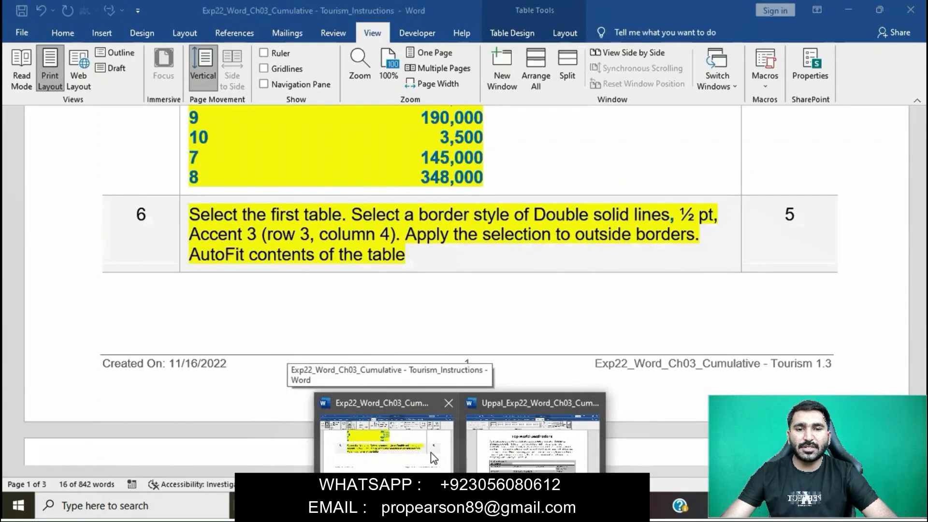
click(494, 450)
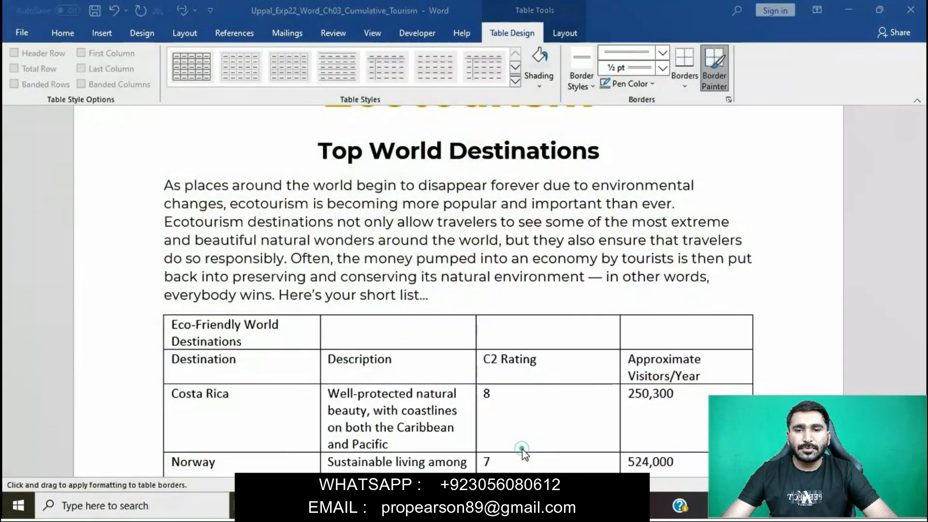
click(683, 87)
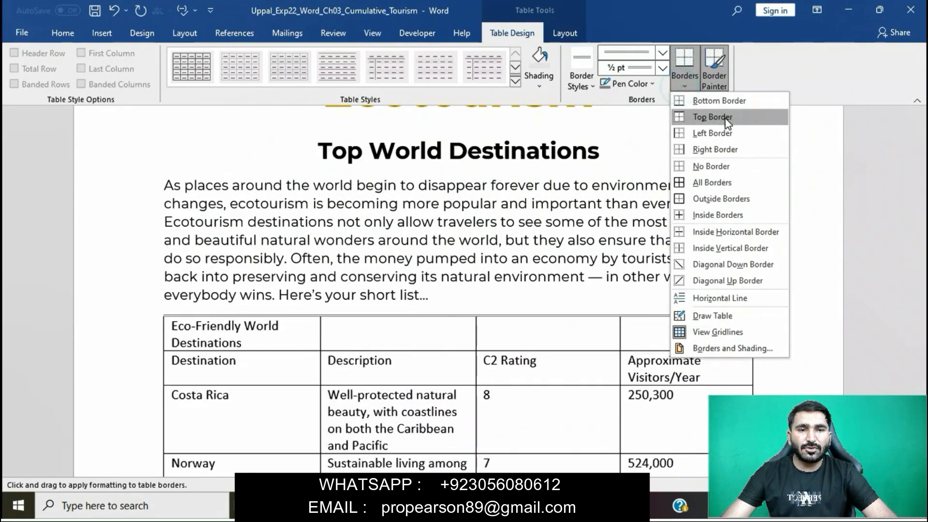
click(718, 198)
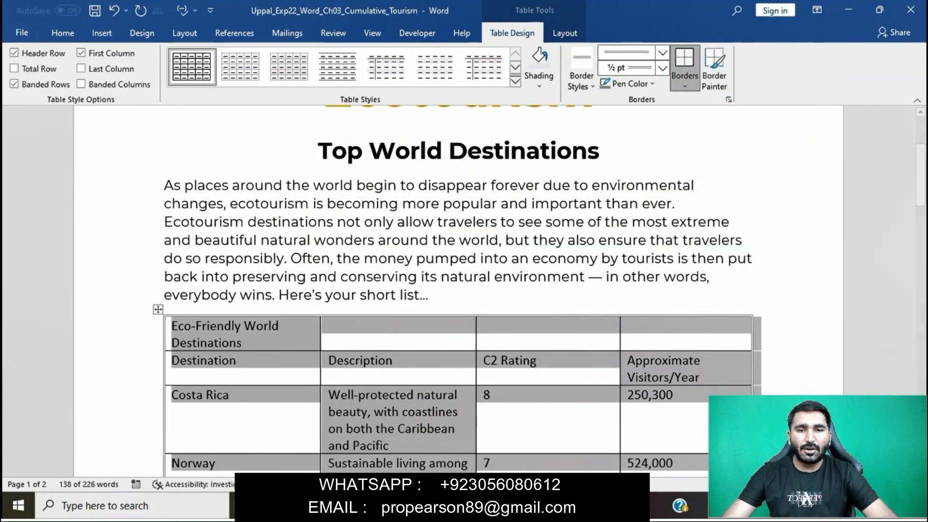
Check the last sentence of step 6 in the instructions, and AutoFit the flyer's first table to its contents.
click(437, 446)
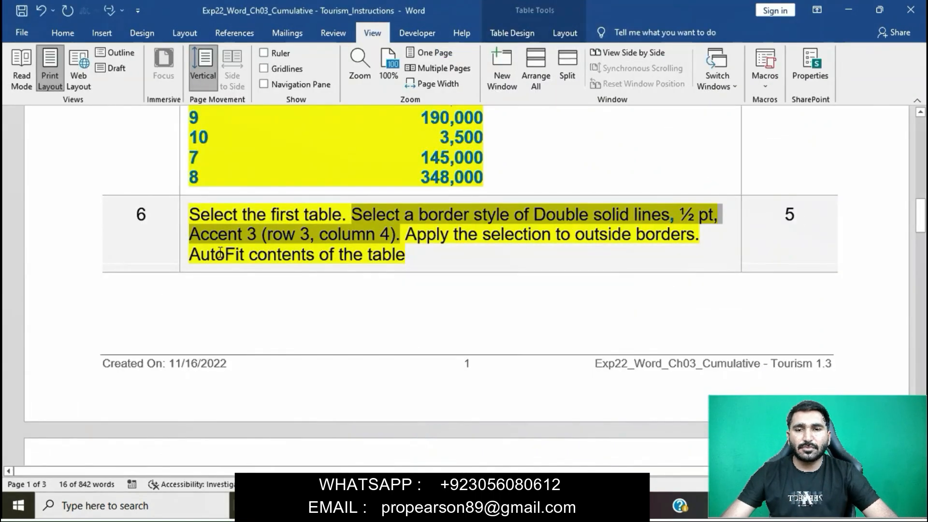
drag(201, 254, 378, 257)
click(375, 254)
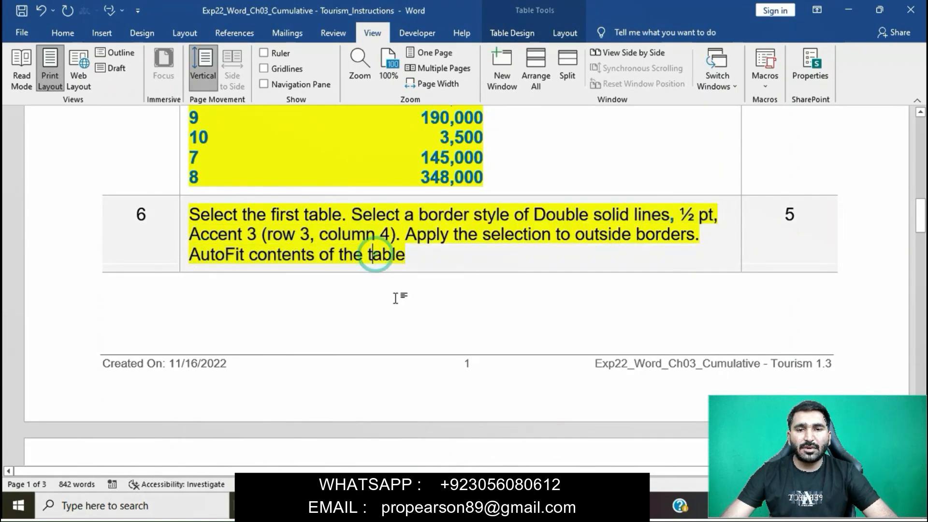
drag(305, 258, 407, 264)
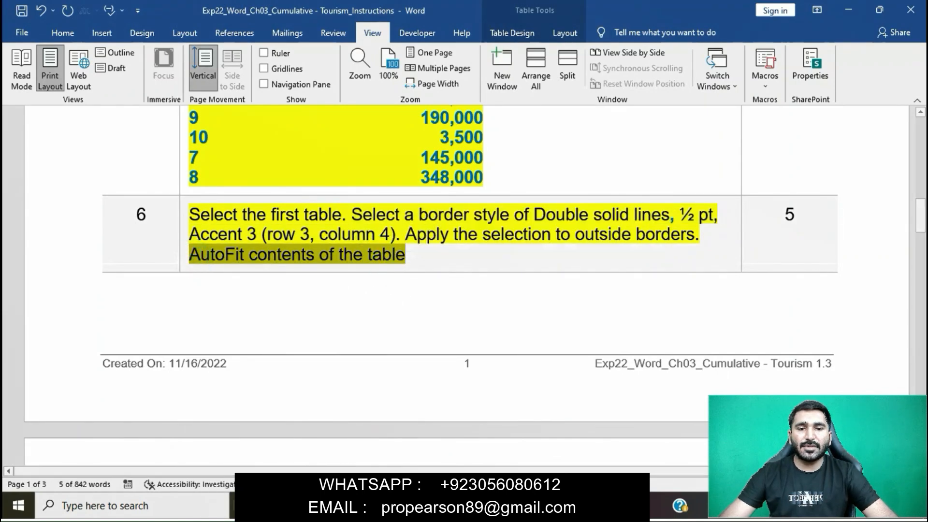
mouse_move(459, 506)
click(532, 444)
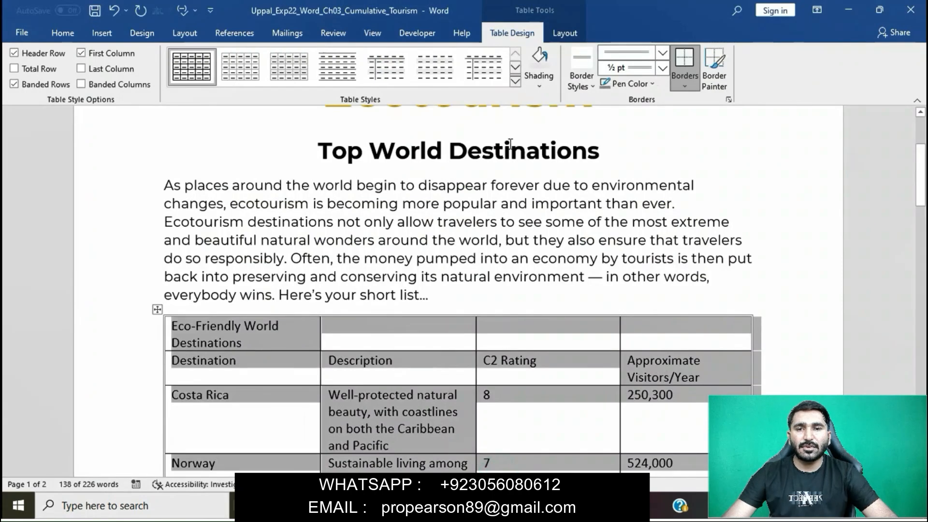
click(573, 35)
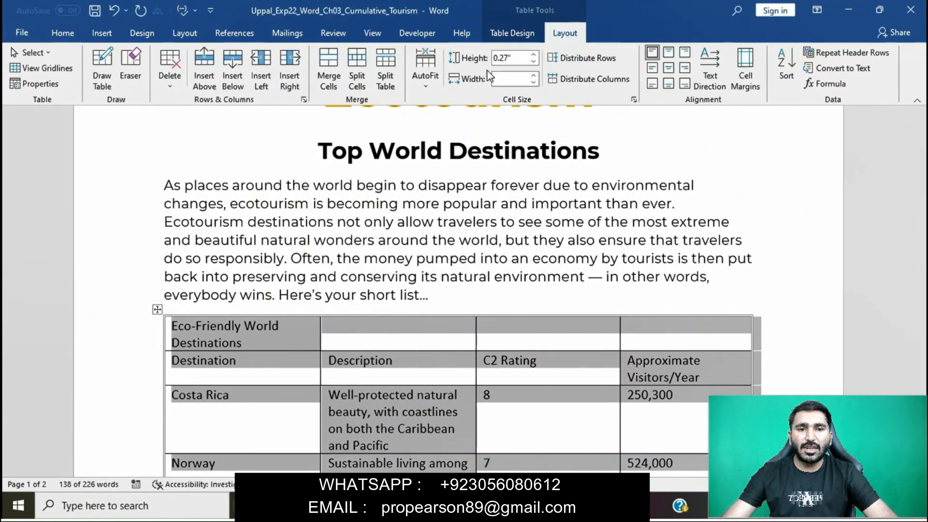
click(425, 72)
click(443, 100)
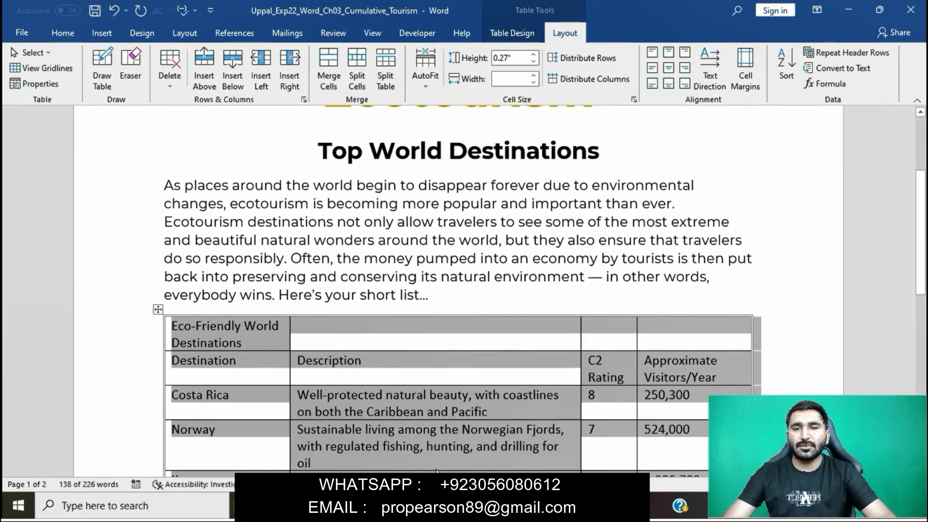
Highlight the step 7 text in yellow in the instructions document.
click(423, 433)
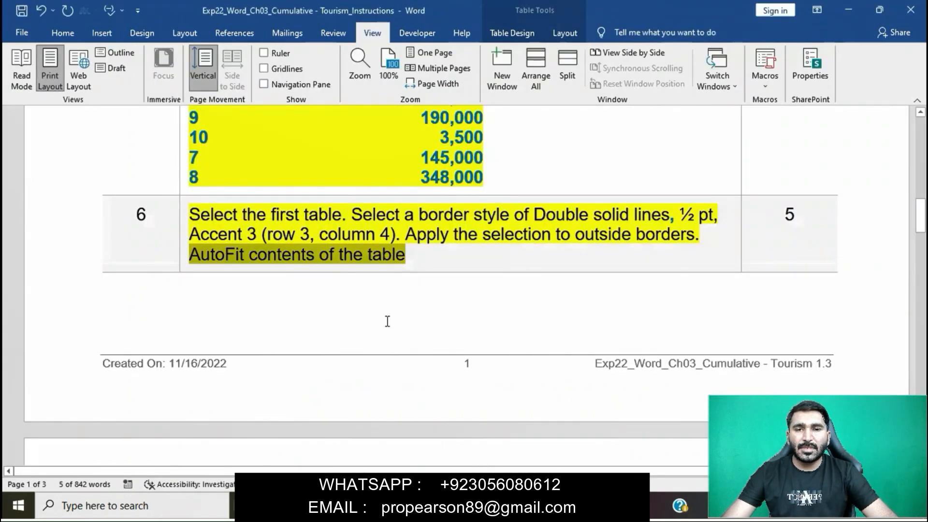
scroll(385, 319, down, 7)
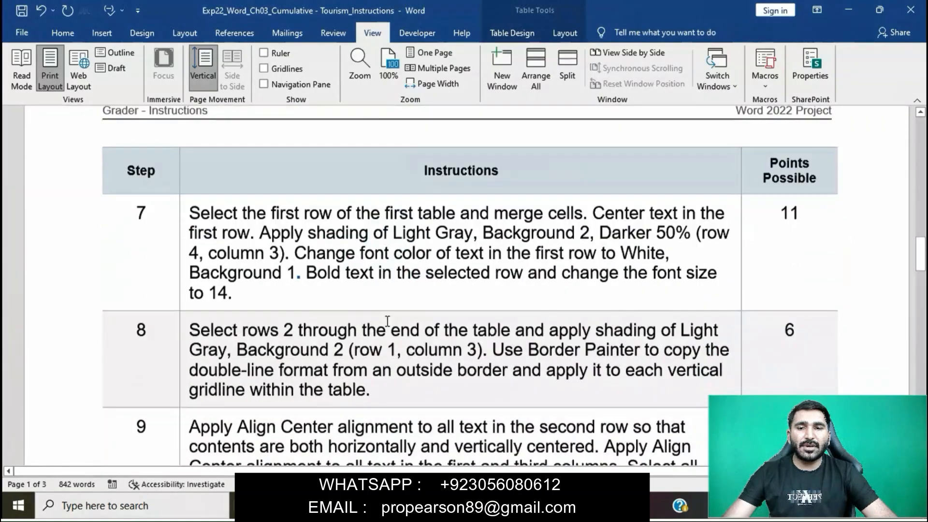
drag(193, 205, 260, 281)
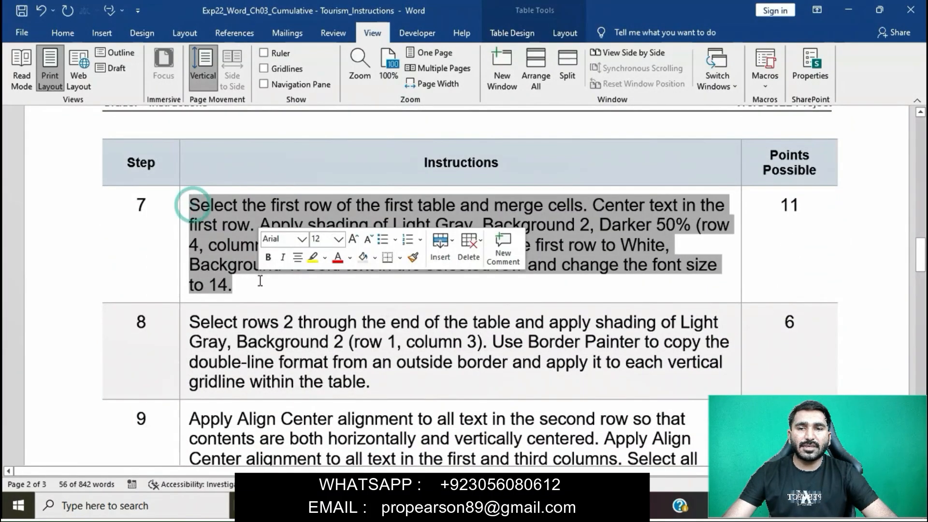
click(312, 257)
click(235, 280)
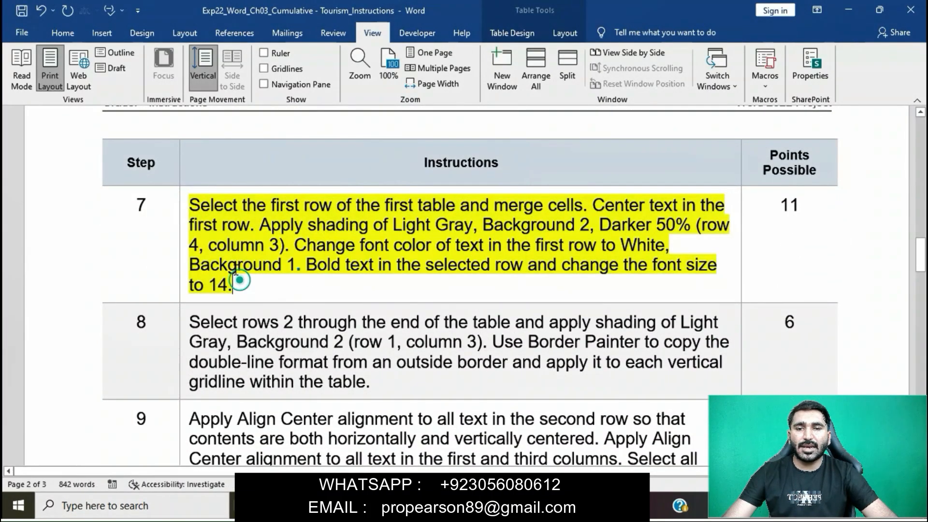
Check the first sentence of step 7 in the instructions, and merge the cells of the first row in the flyer's first table.
drag(194, 205, 566, 201)
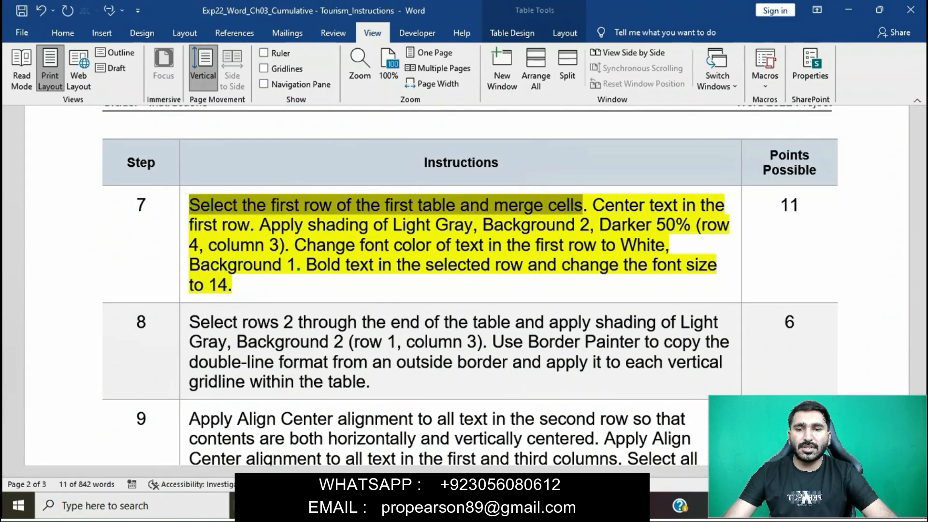
mouse_move(459, 506)
click(532, 444)
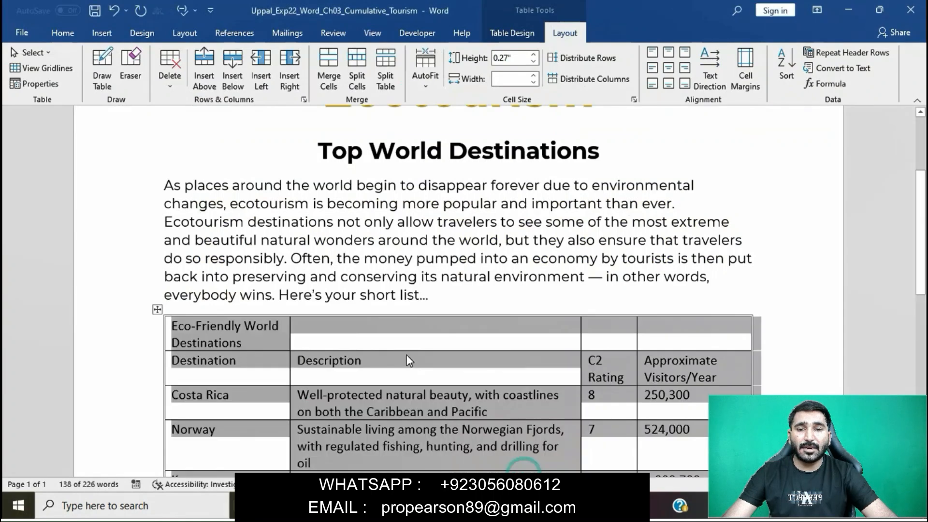
click(255, 342)
click(165, 331)
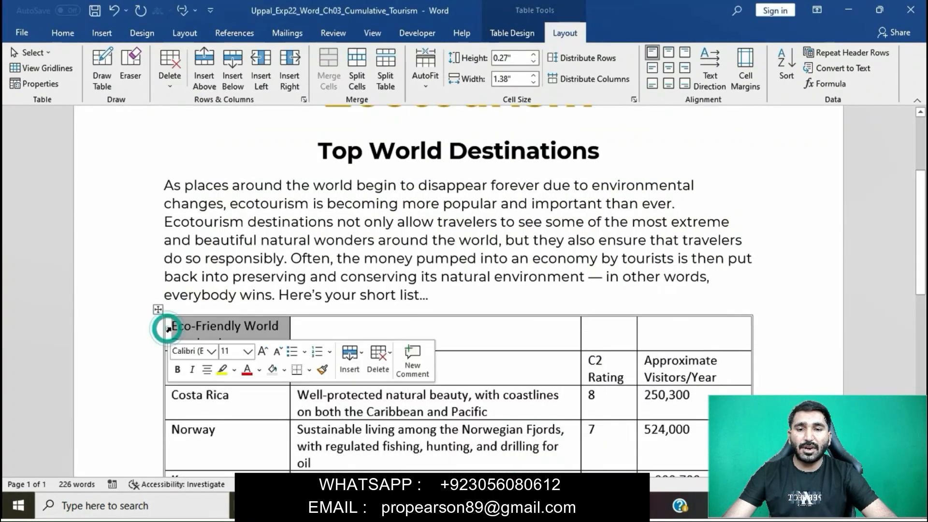
click(192, 325)
drag(173, 324, 651, 346)
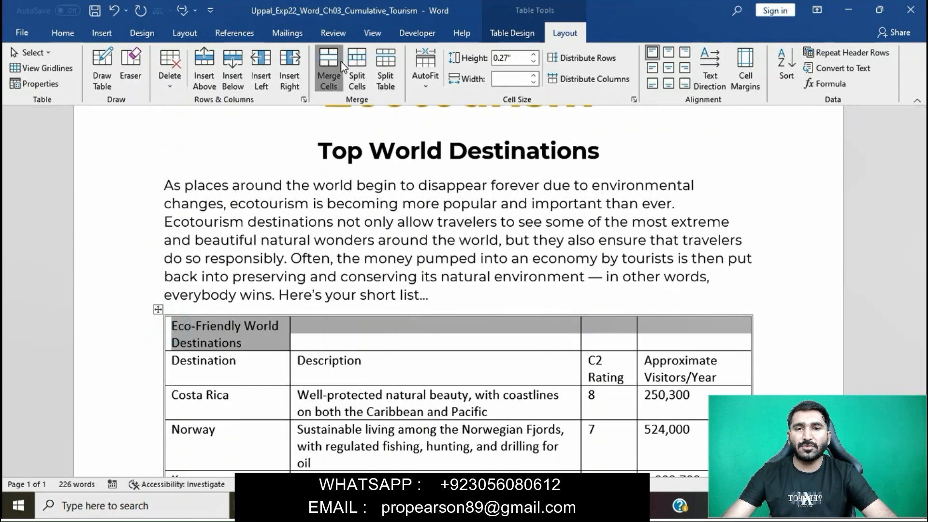
click(342, 66)
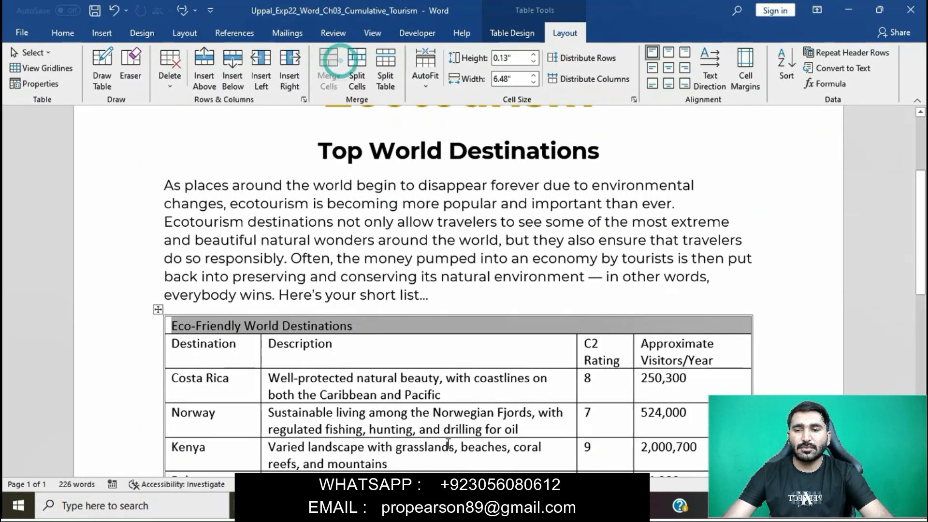
Check the next step 7 sentence in the instructions, and center the text in the first table's merged first row.
mouse_move(459, 506)
click(381, 437)
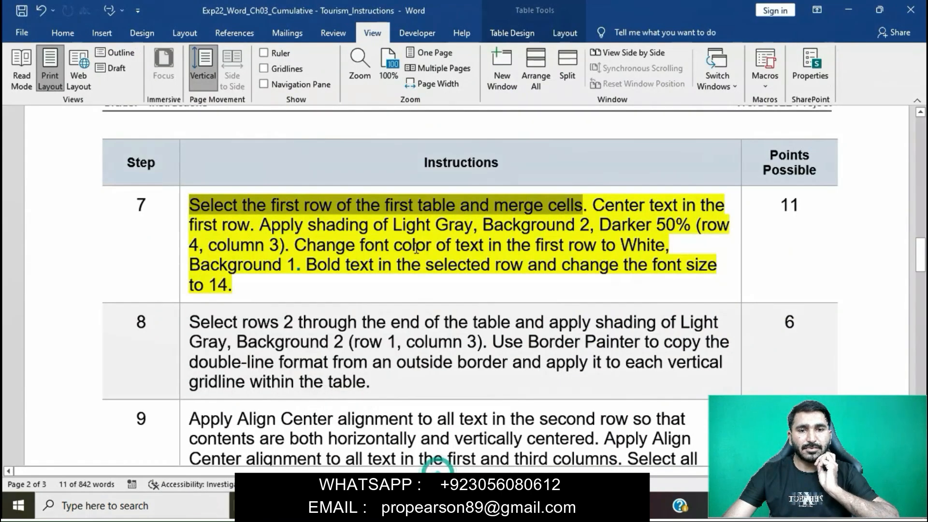
drag(595, 208, 249, 224)
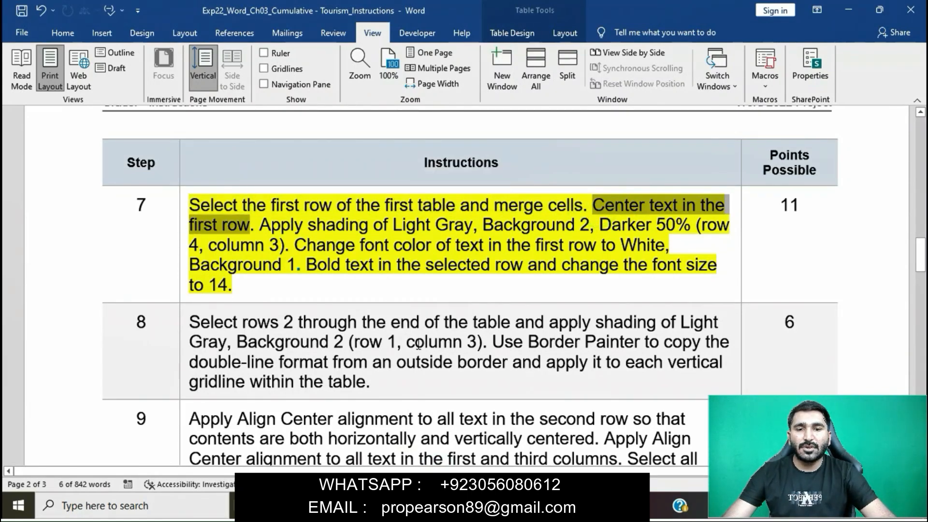
click(536, 435)
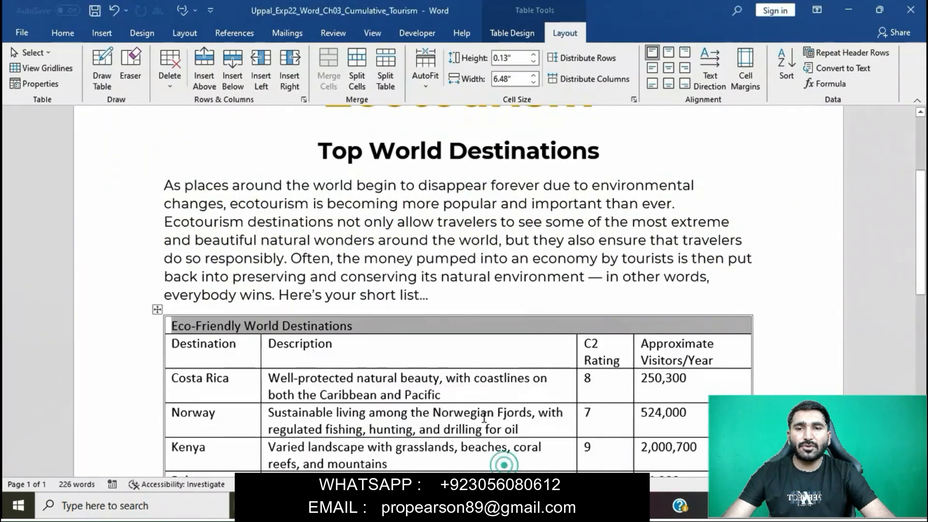
click(63, 32)
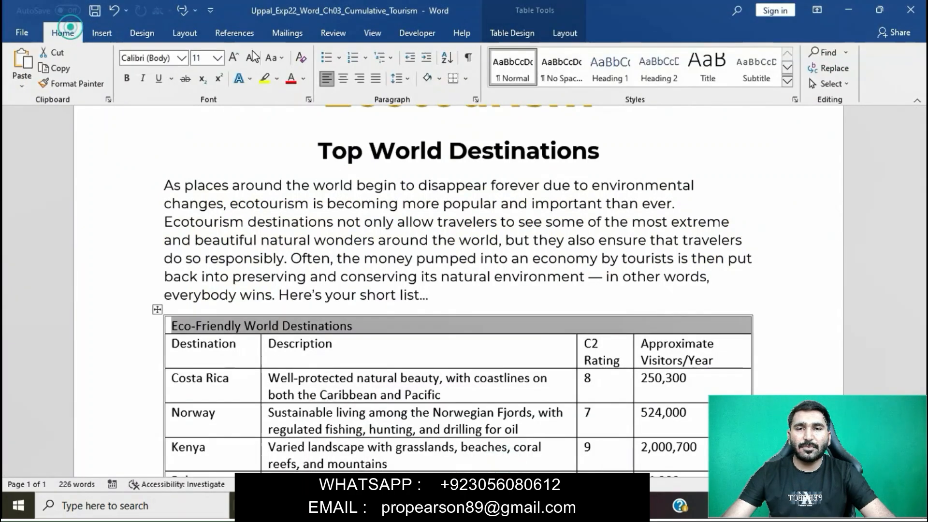
click(342, 78)
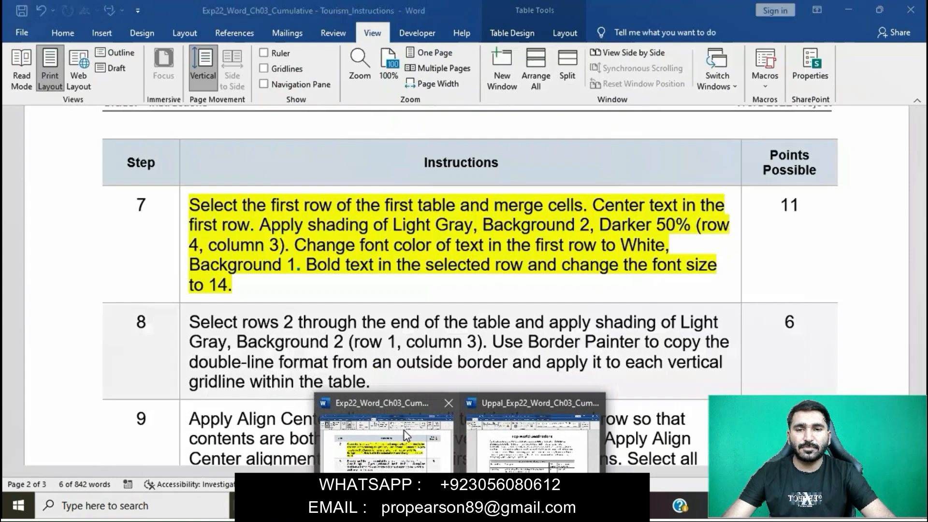
Apply Light Gray, Background 2, Darker 50% shading to the first table's first row, as step 7 instructs.
click(404, 431)
drag(259, 225, 538, 232)
drag(599, 227, 296, 246)
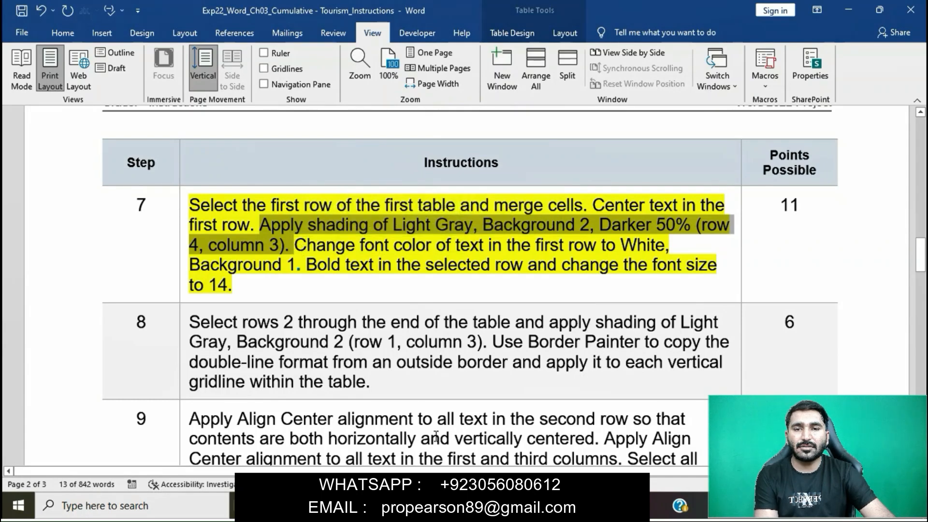
click(462, 507)
click(514, 456)
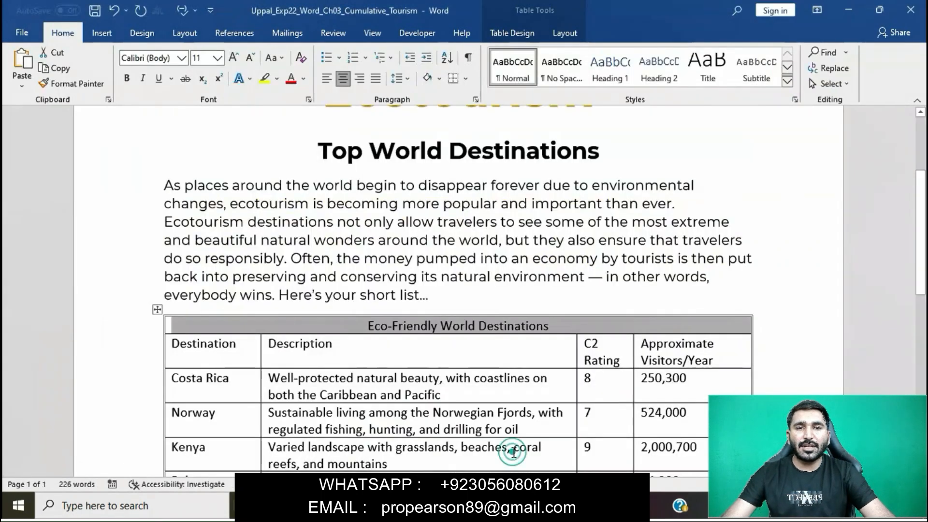
click(534, 33)
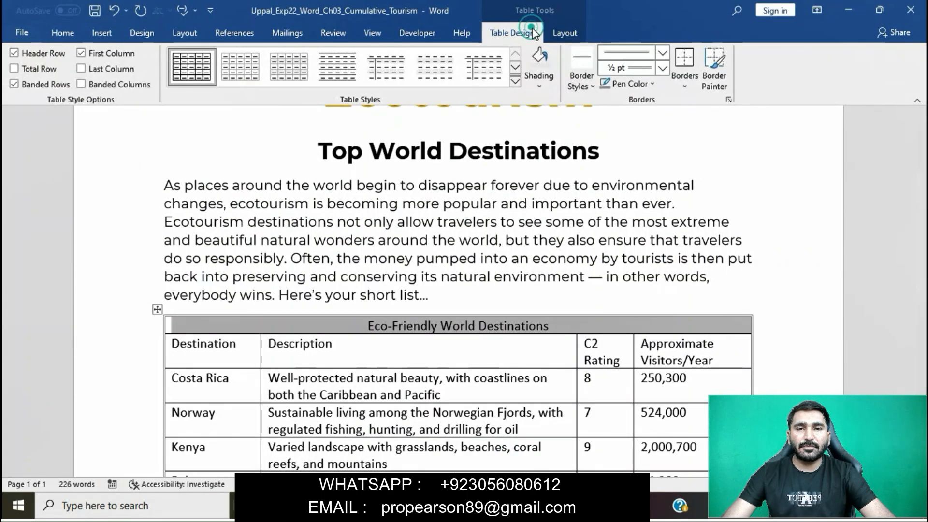
click(546, 88)
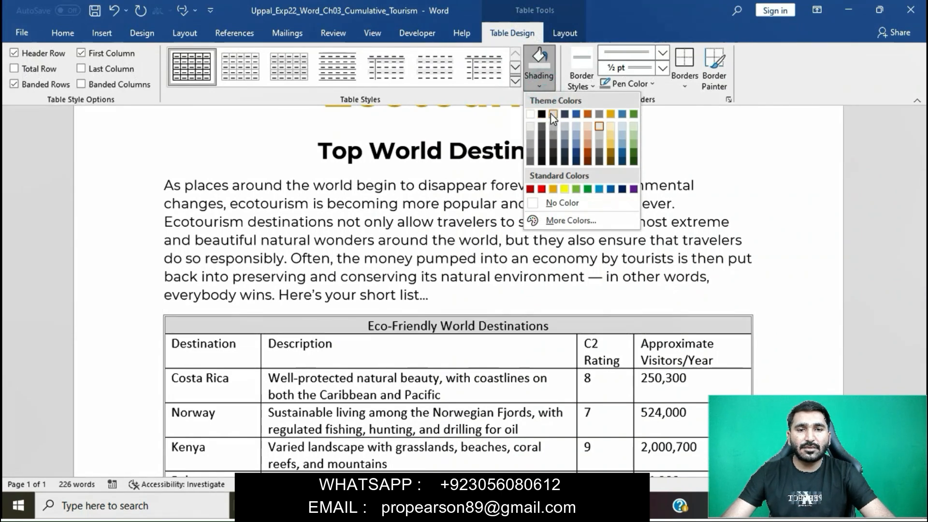
click(553, 142)
Change the font color of the first table's first row to White, Background 1, as step 7 instructs.
mouse_move(461, 505)
click(436, 468)
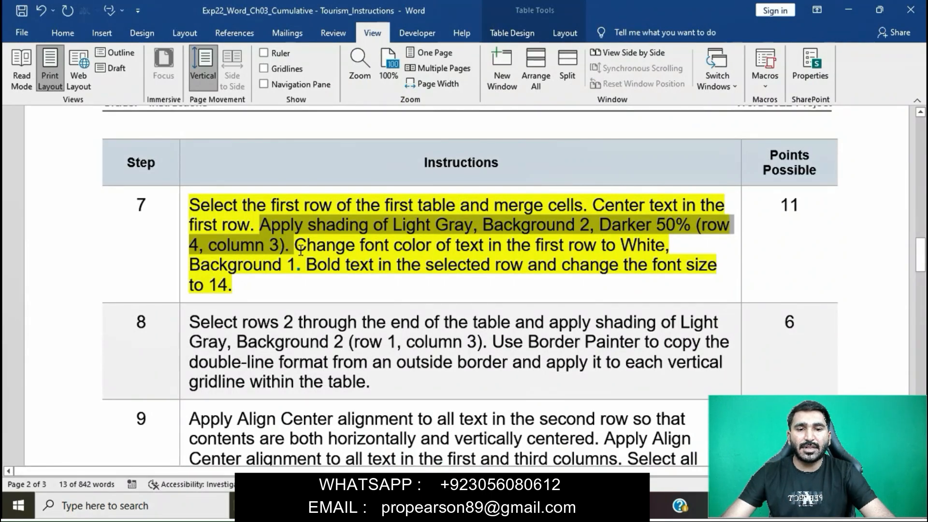
mouse_move(296, 246)
mouse_down()
mouse_move(672, 246)
mouse_move(352, 261)
mouse_up()
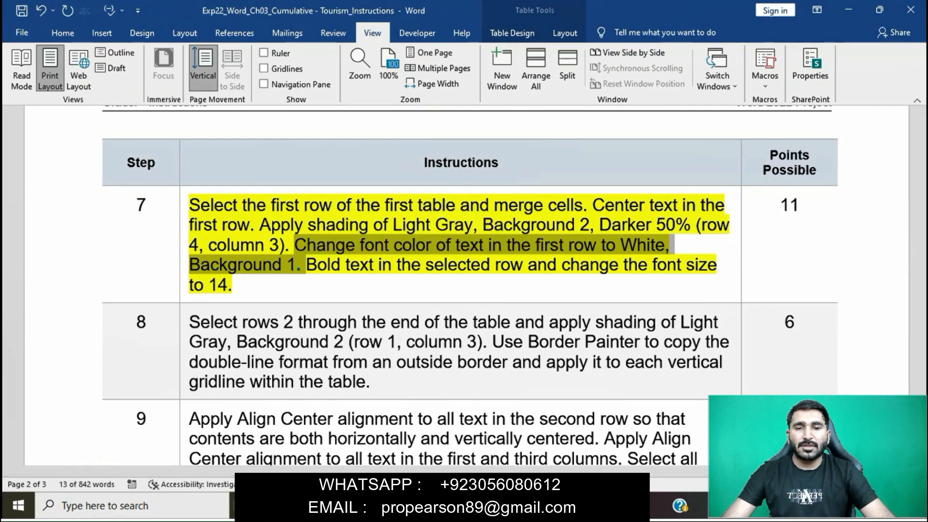
mouse_move(459, 507)
click(528, 437)
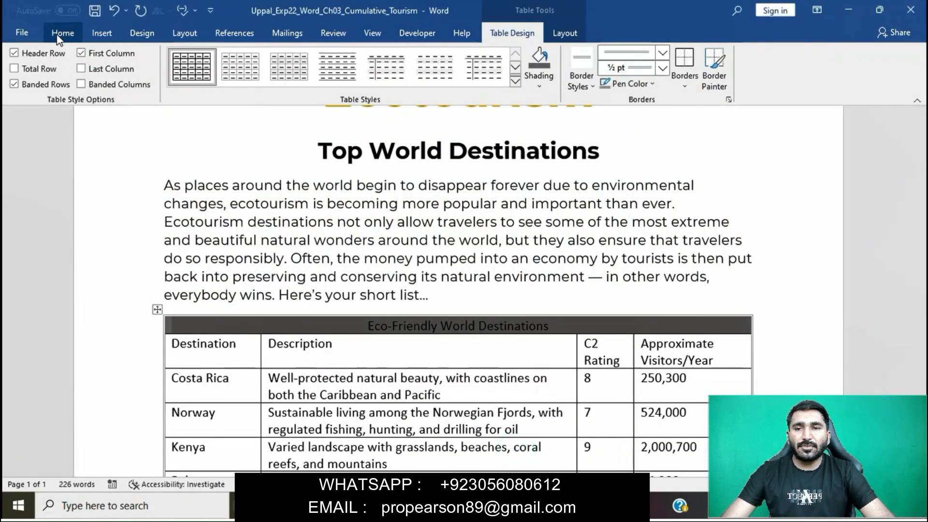
click(62, 33)
click(303, 79)
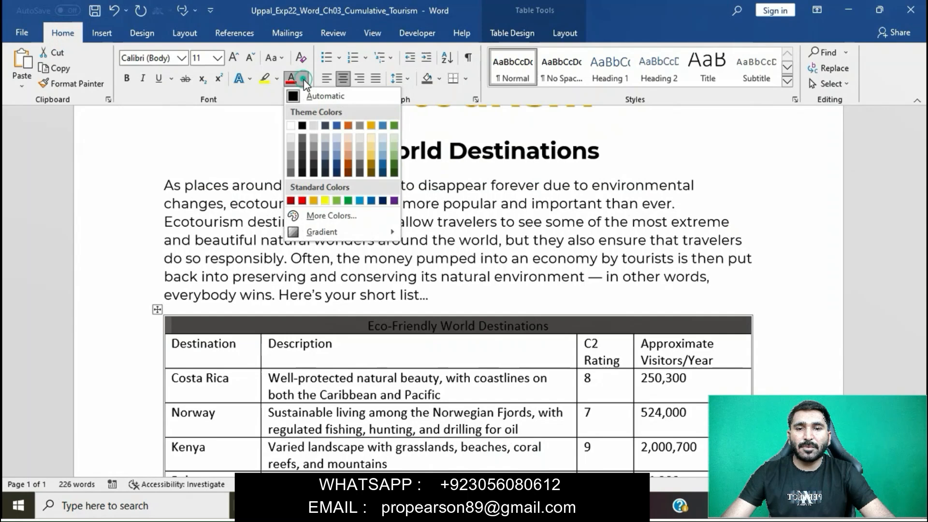
click(292, 125)
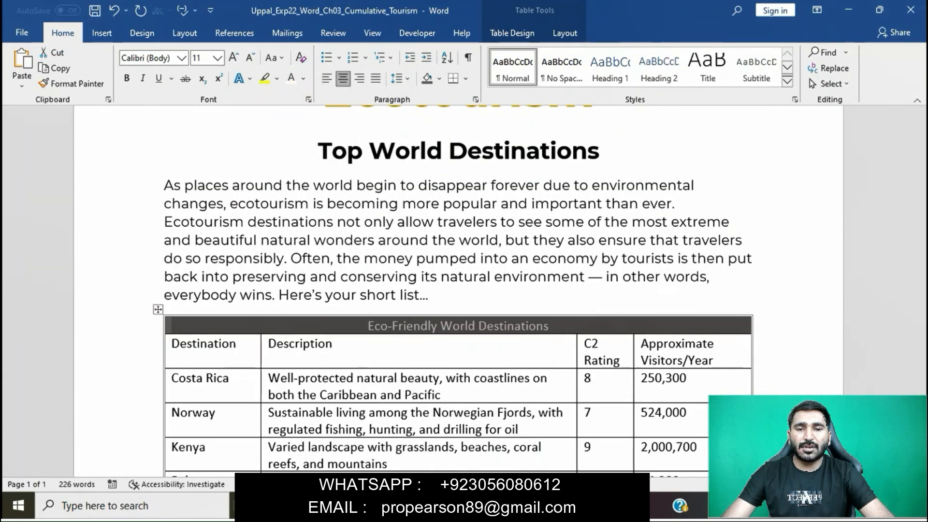
Bold the text in the first table's first row and set its font size to 14, per the last sentence of step 7.
mouse_move(459, 507)
click(427, 442)
drag(306, 265, 508, 281)
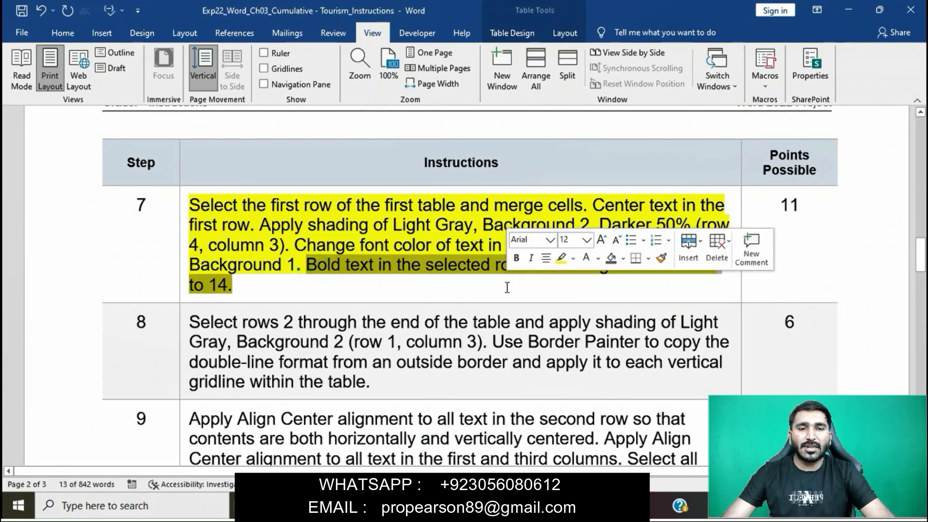
mouse_move(459, 508)
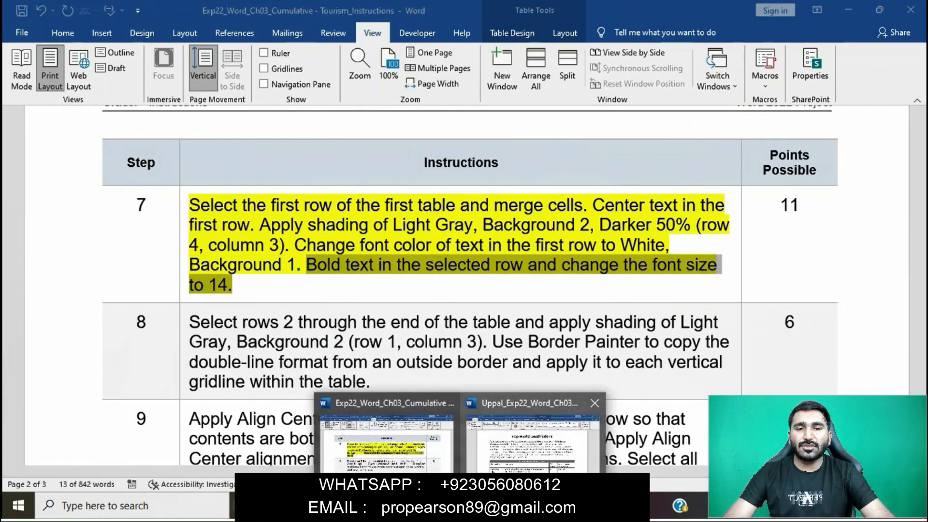
click(609, 442)
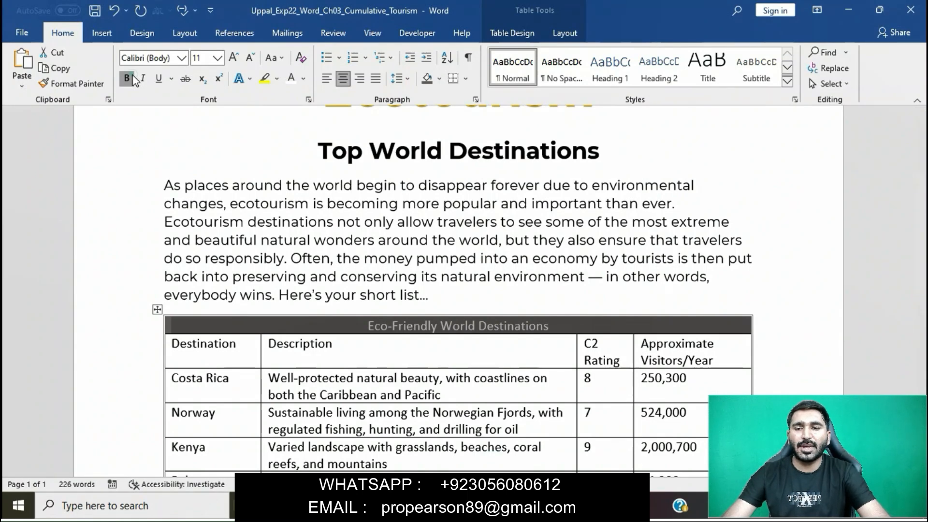
click(218, 57)
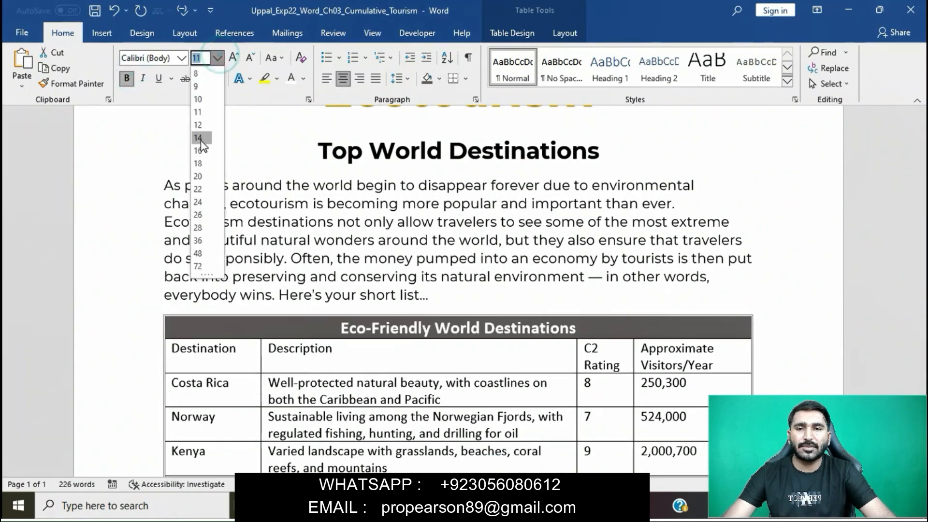
click(198, 137)
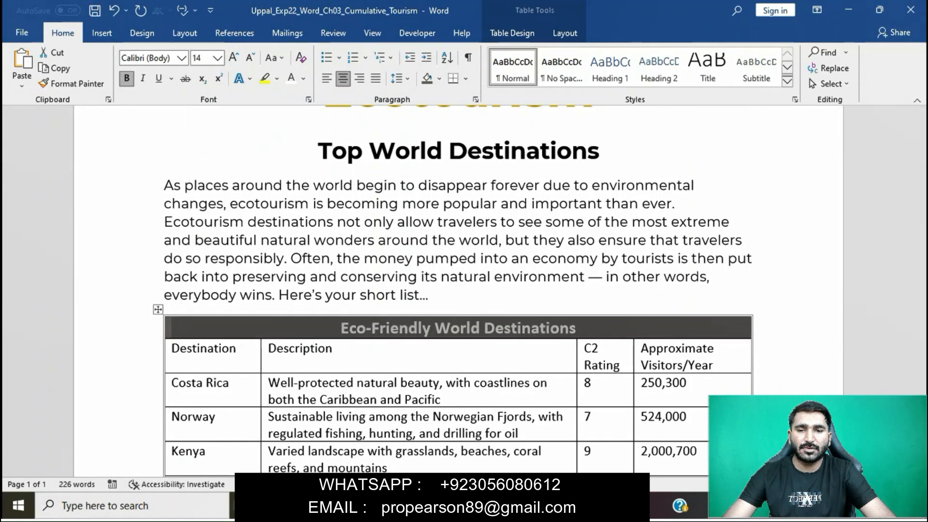
Highlight the step 8 text in yellow in the instructions document.
mouse_move(461, 505)
click(431, 448)
click(412, 291)
scroll(412, 291, down, 3)
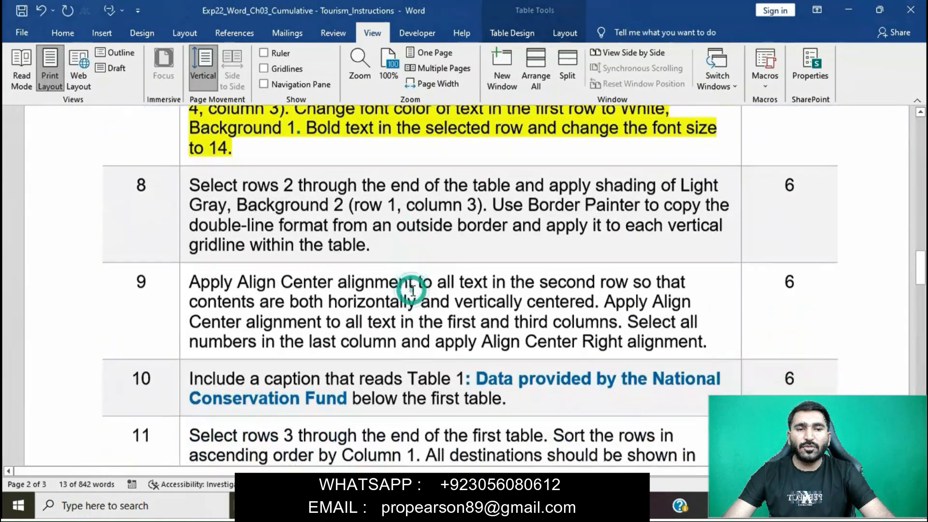
triple_click(197, 185)
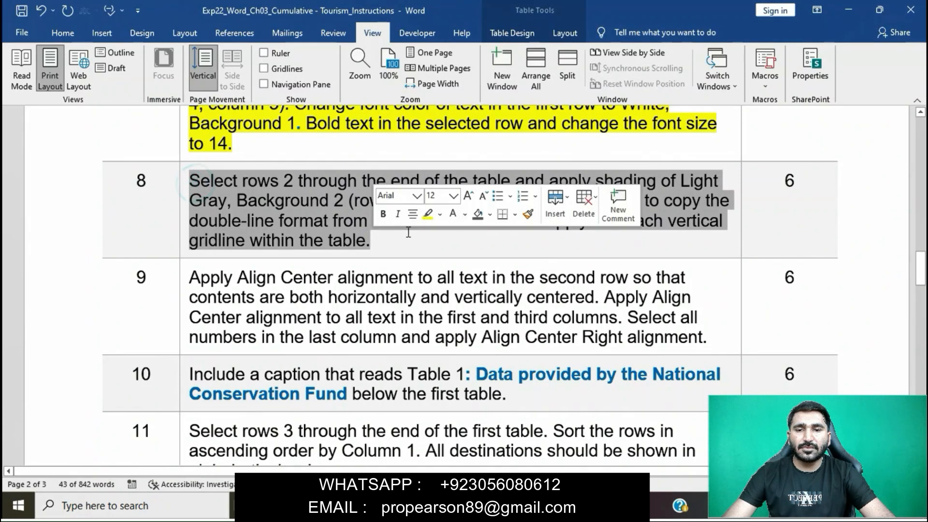
click(424, 217)
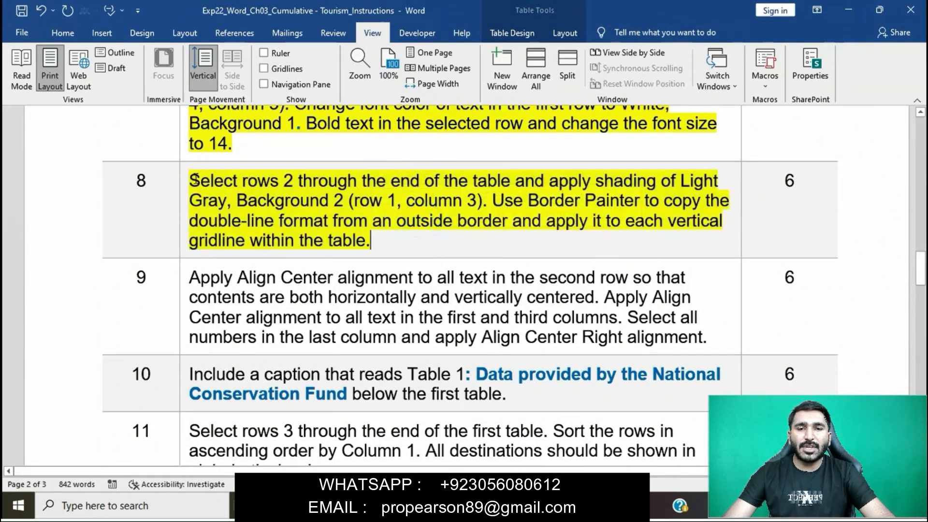
Check the first part of step 8, and select rows 2 through the end of the flyer's first table.
drag(250, 177, 317, 180)
drag(391, 186, 505, 184)
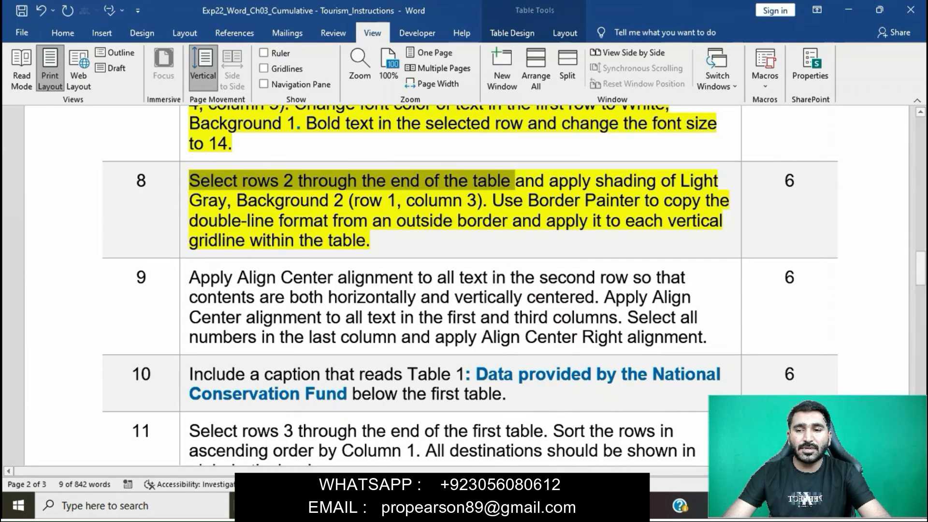
click(496, 459)
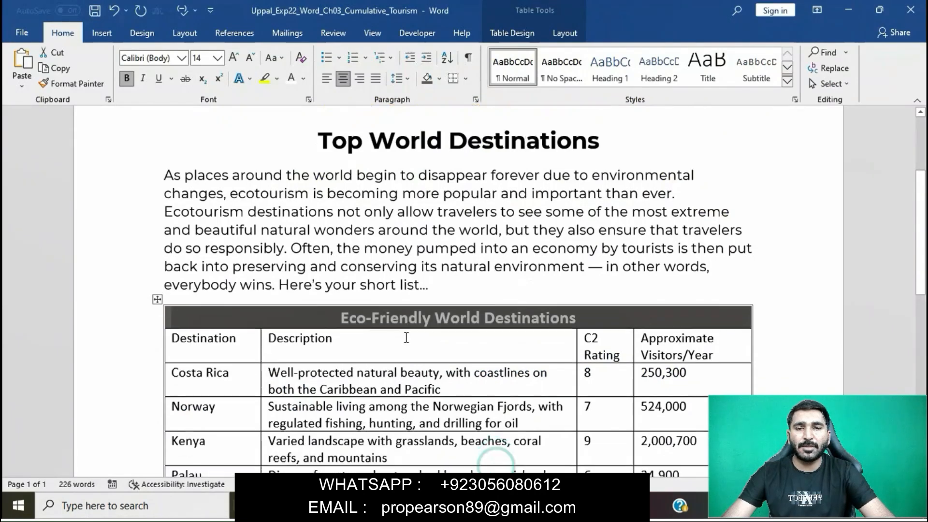
scroll(406, 337, down, 4)
drag(173, 139, 425, 456)
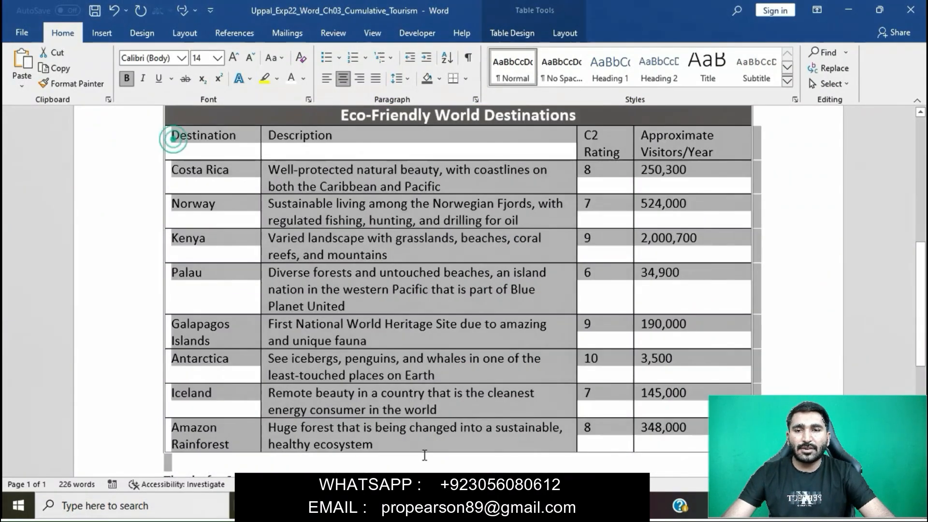
scroll(424, 456, down, 5)
click(679, 173)
scroll(697, 159, up, 10)
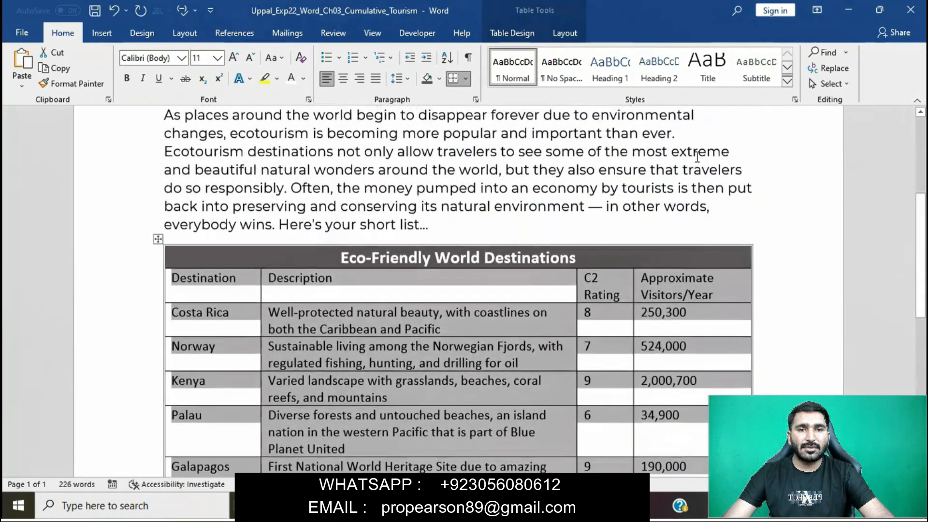
scroll(698, 157, up, 1)
click(513, 318)
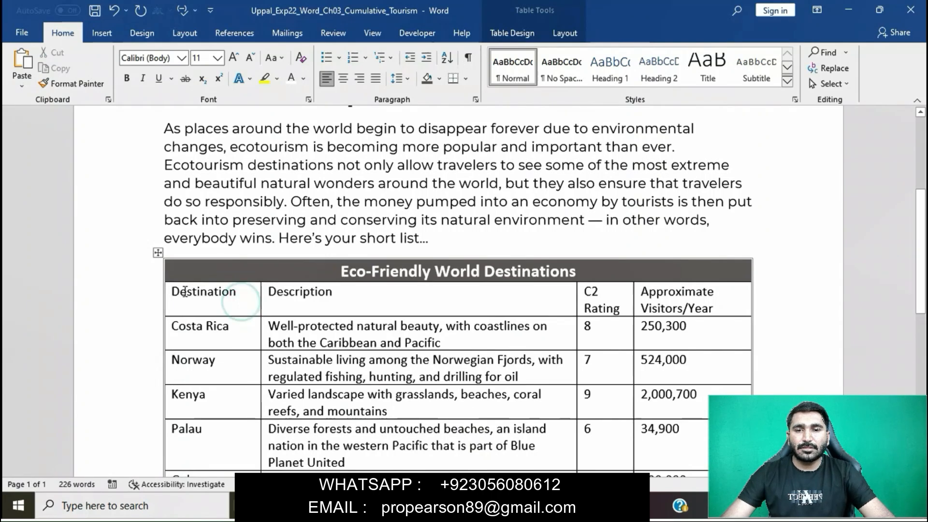
drag(173, 292, 667, 364)
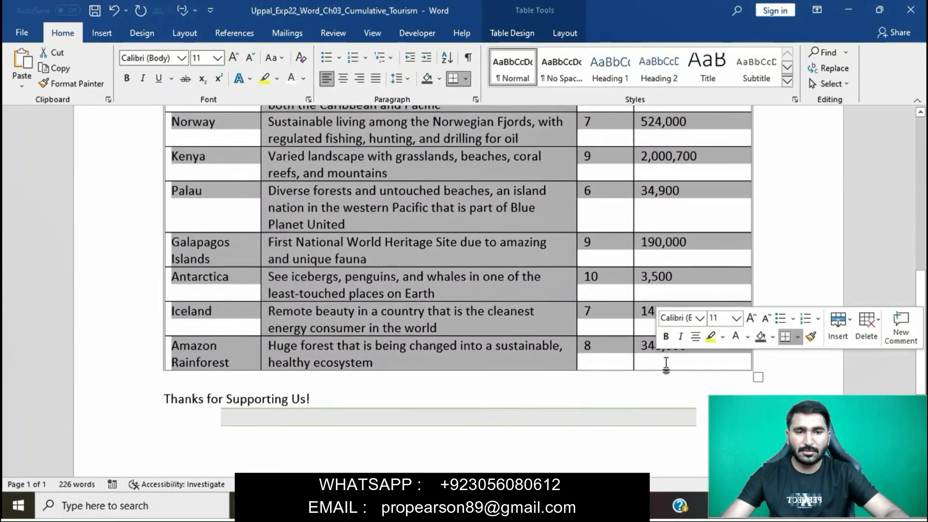
Following the shading part of step 8, shade rows 2 through the end of the flyer's first table Light Gray, Background 2.
mouse_move(460, 506)
click(418, 434)
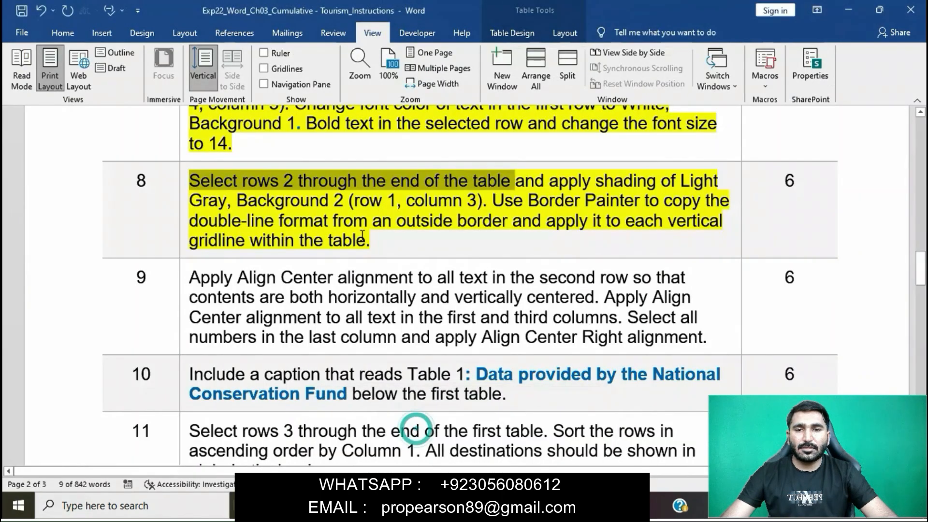
mouse_move(544, 180)
mouse_down()
mouse_move(629, 181)
mouse_move(493, 182)
mouse_move(350, 199)
mouse_move(489, 207)
mouse_up()
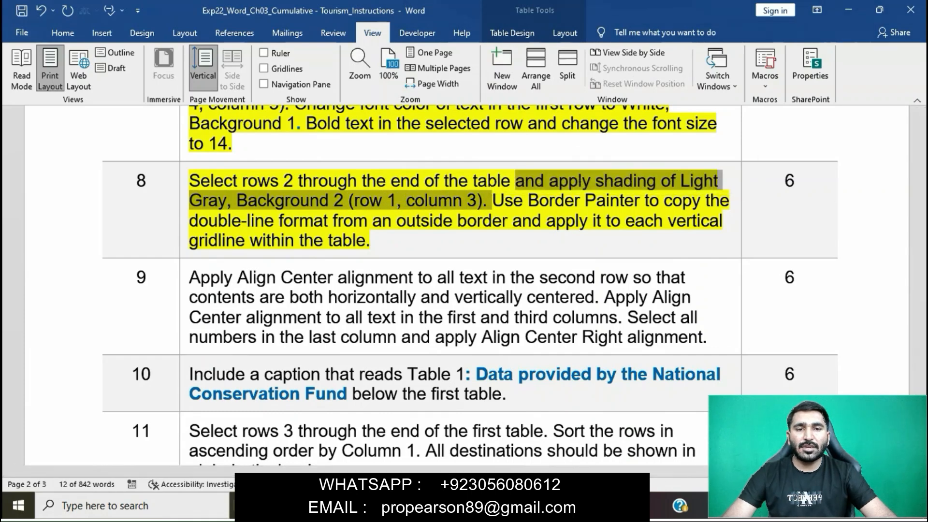
mouse_move(460, 506)
click(532, 437)
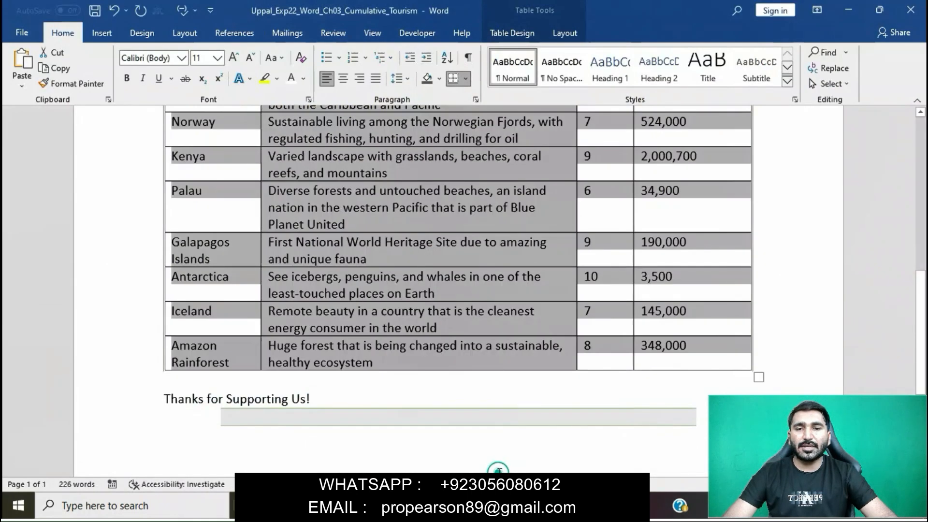
click(513, 33)
click(530, 82)
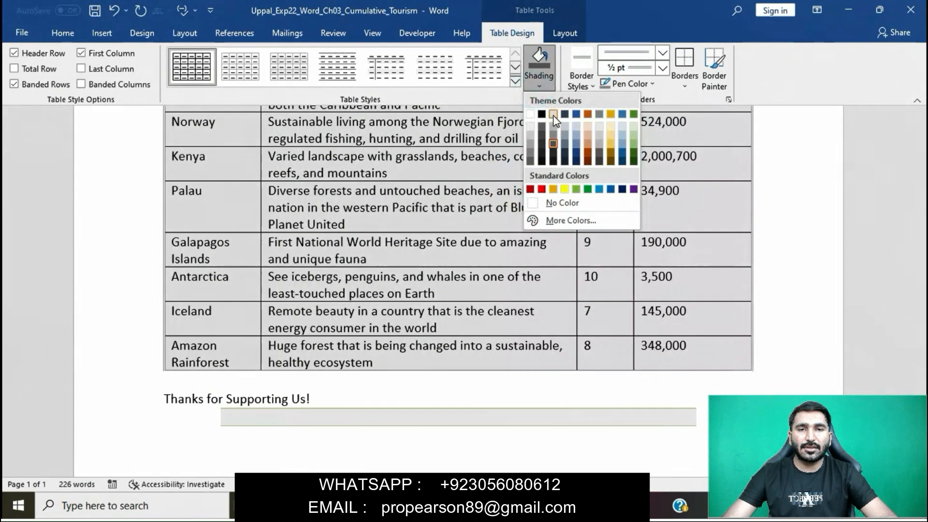
click(552, 116)
scroll(458, 259, up, 4)
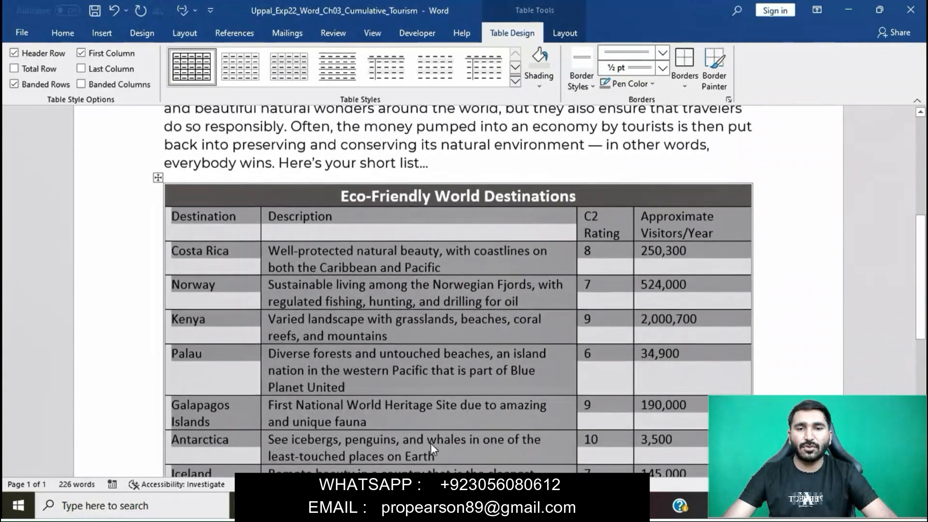
Check step 8's Border Painter sentence in the instructions against the first table in the flyer.
click(532, 434)
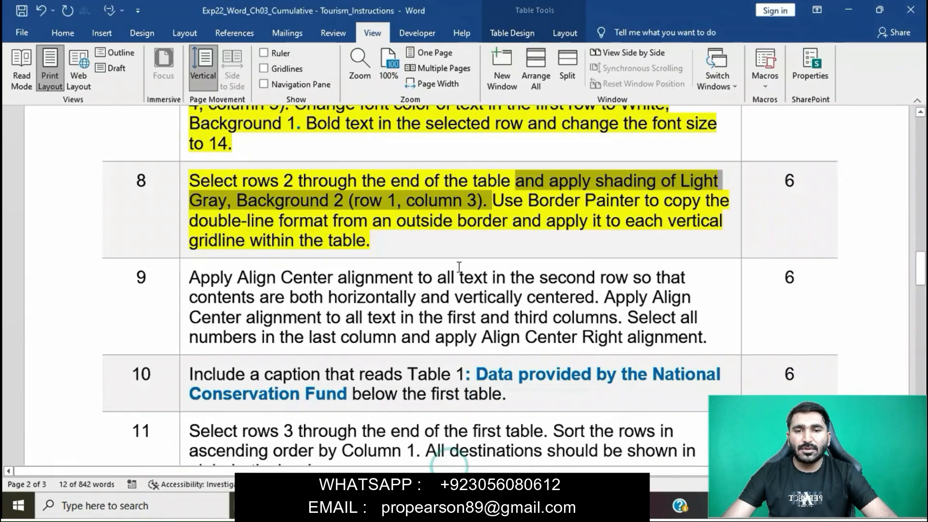
mouse_move(501, 204)
mouse_down()
mouse_move(592, 206)
mouse_move(621, 243)
mouse_up()
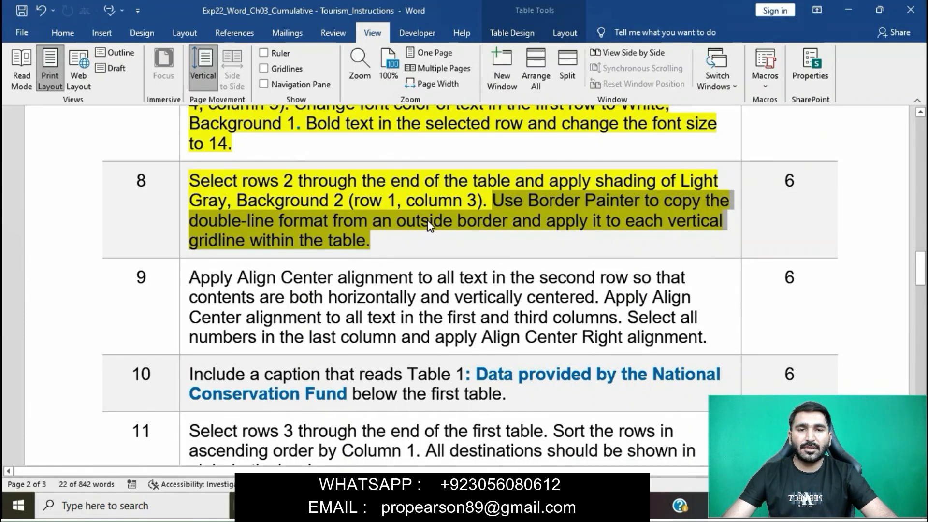
mouse_move(461, 508)
click(504, 457)
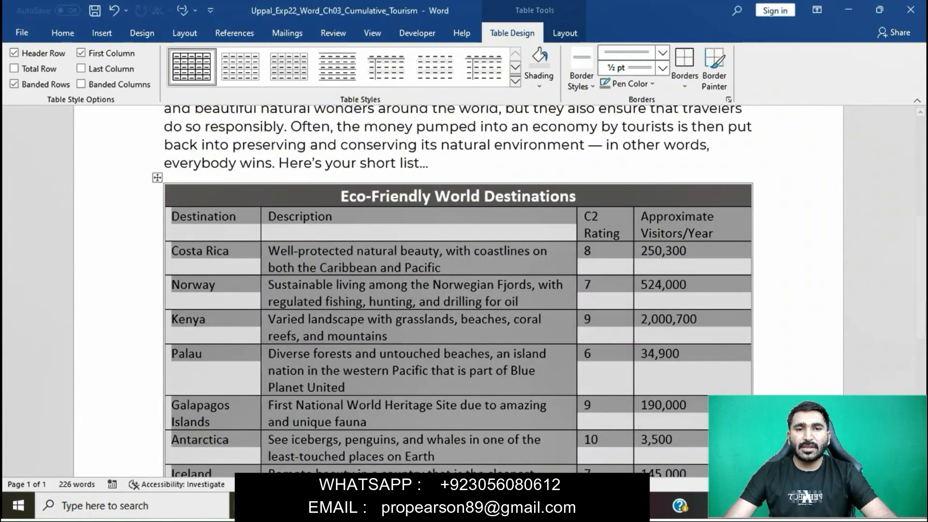
click(335, 445)
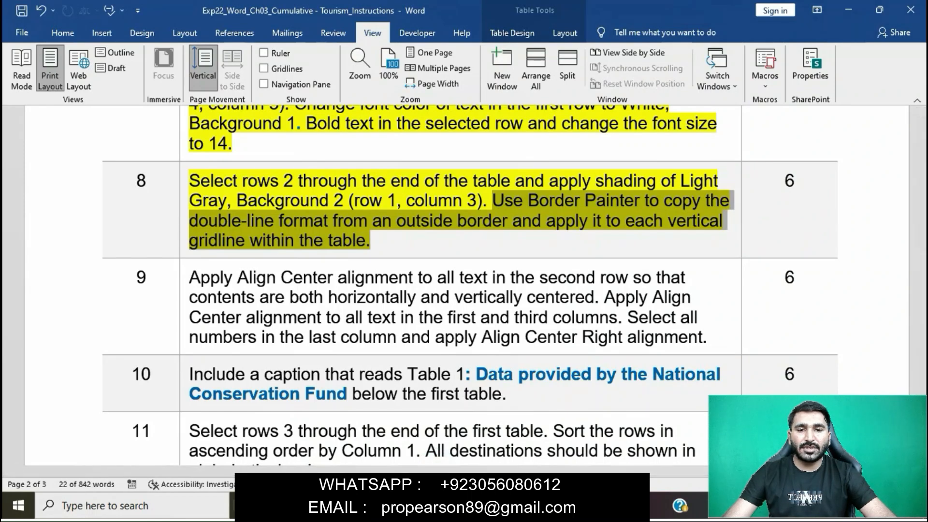
mouse_move(462, 507)
click(516, 439)
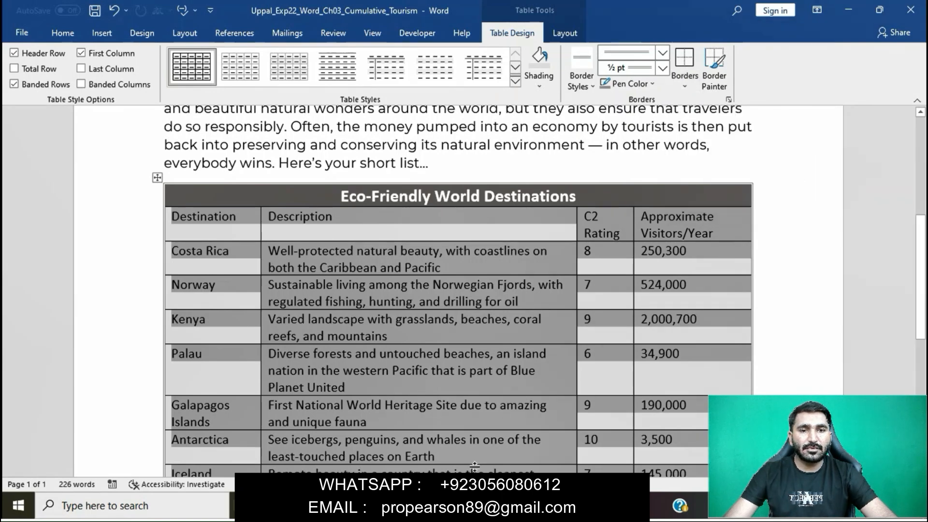
click(435, 448)
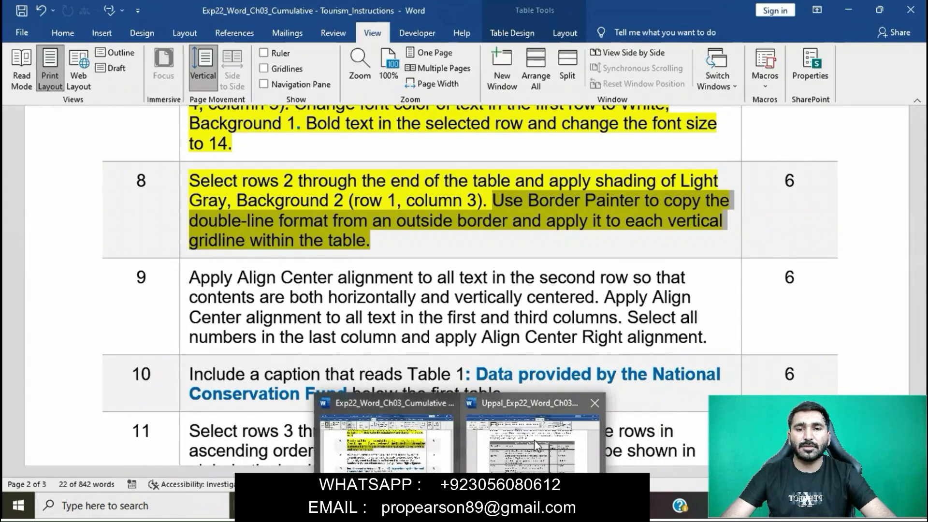
click(533, 439)
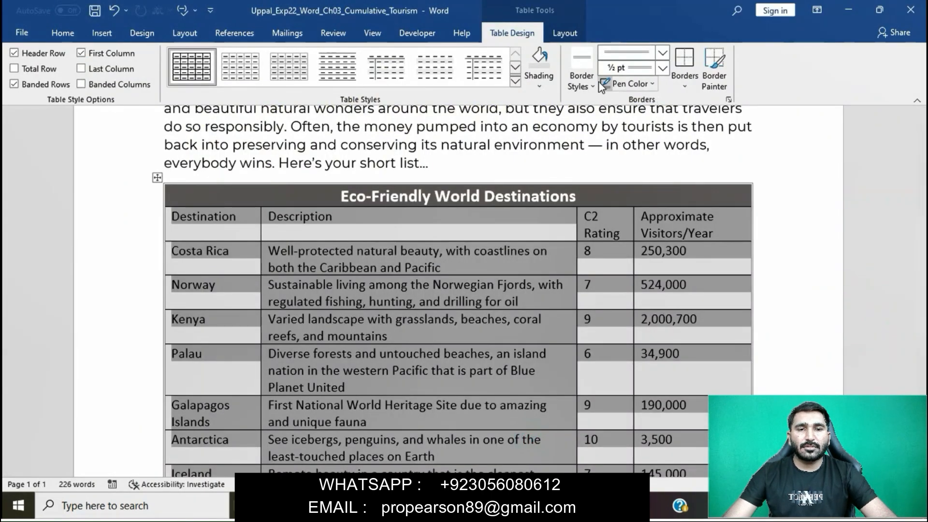
Copy the double-line format from an outside border and paint it onto each vertical gridline within the first table.
click(583, 81)
click(725, 166)
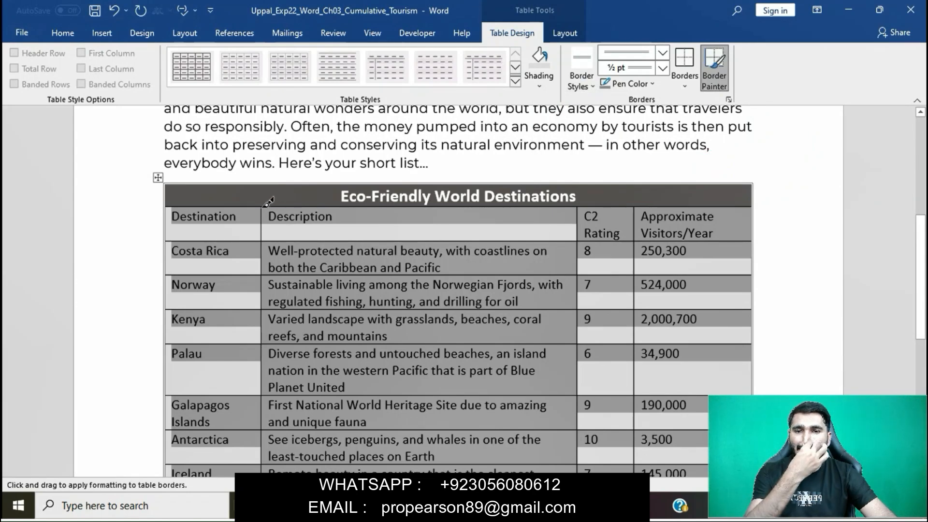
mouse_move(269, 203)
mouse_down()
mouse_move(244, 425)
mouse_move(251, 455)
mouse_move(269, 247)
mouse_up()
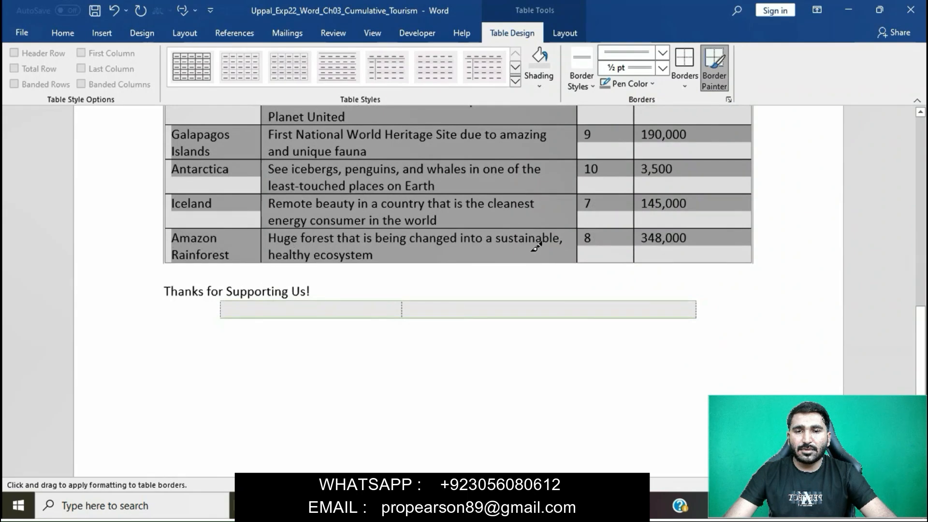
scroll(534, 245, up, 5)
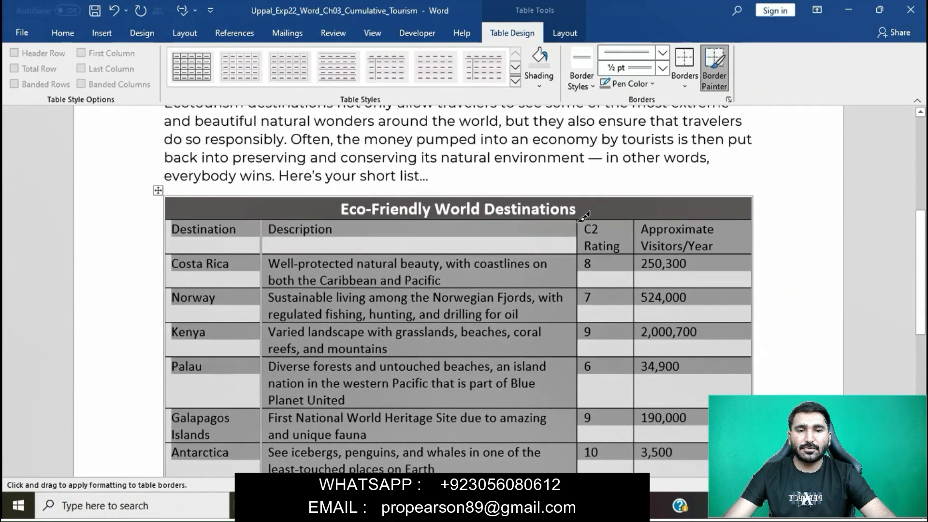
mouse_move(576, 362)
mouse_down()
mouse_move(587, 483)
mouse_move(601, 258)
mouse_move(576, 170)
mouse_up()
scroll(649, 149, up, 6)
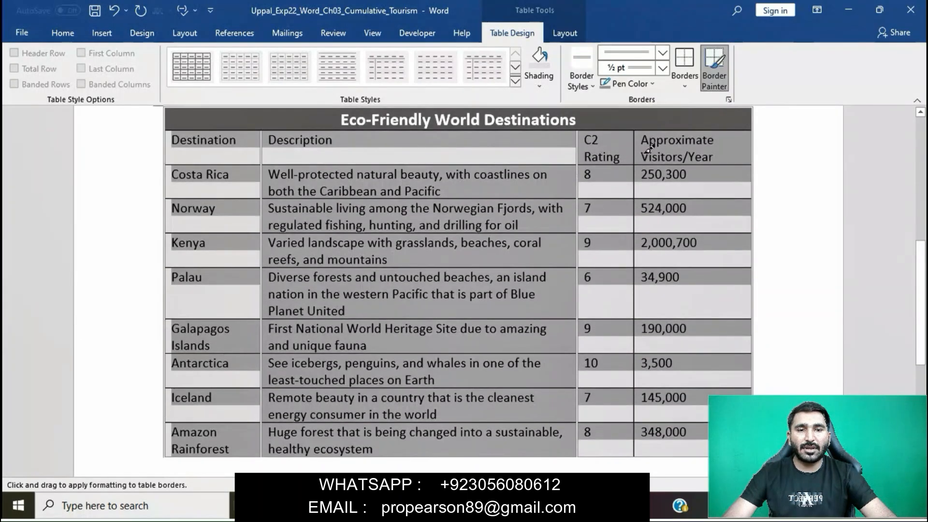
mouse_move(636, 128)
mouse_down()
mouse_move(634, 504)
mouse_move(649, 318)
mouse_up()
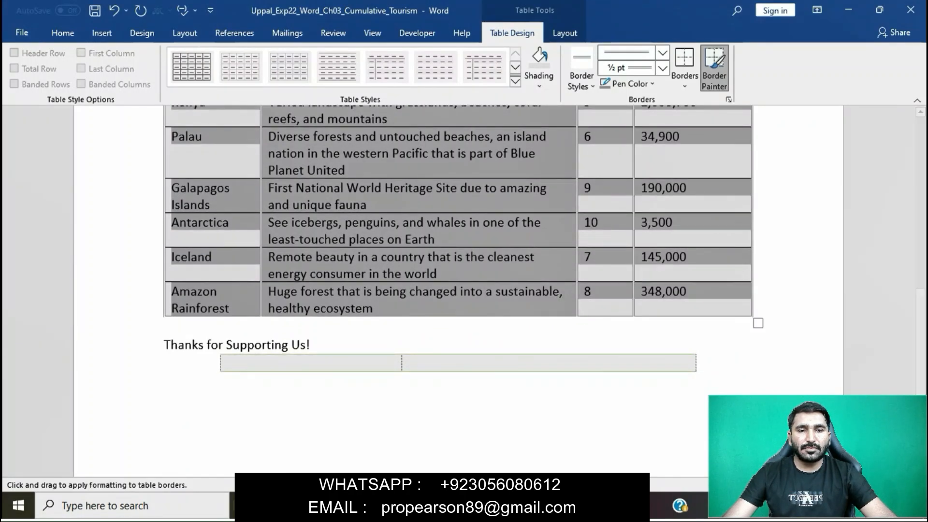
Highlight the step 9 text in yellow in the instructions document.
mouse_move(457, 508)
click(383, 437)
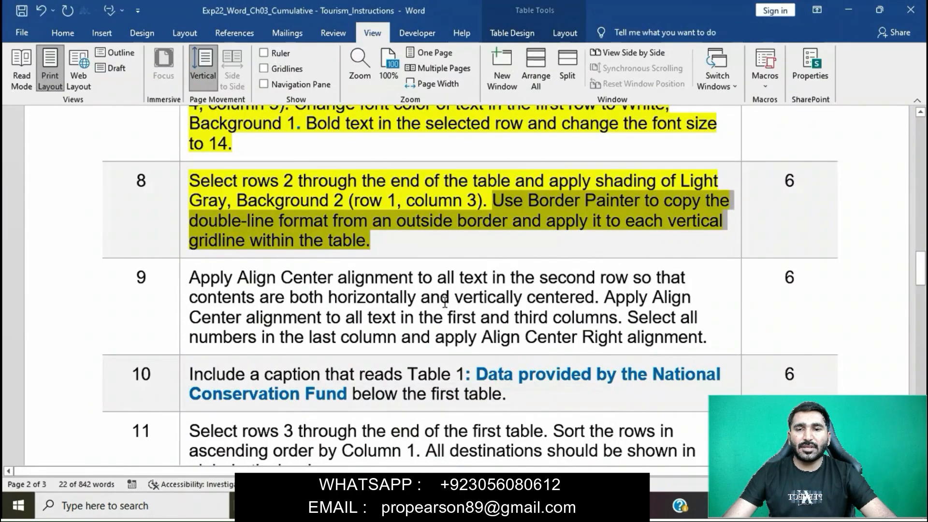
click(445, 302)
scroll(445, 302, down, 3)
drag(198, 150, 721, 213)
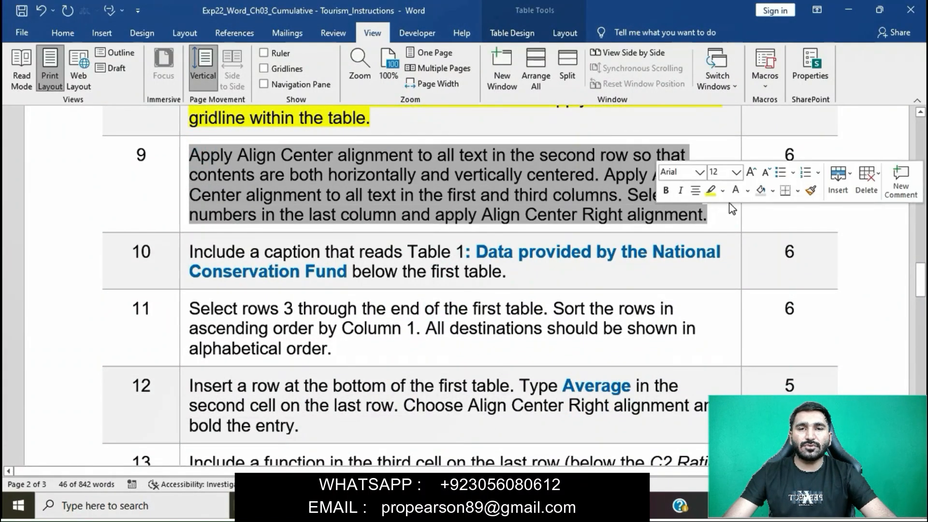
click(722, 190)
click(722, 190)
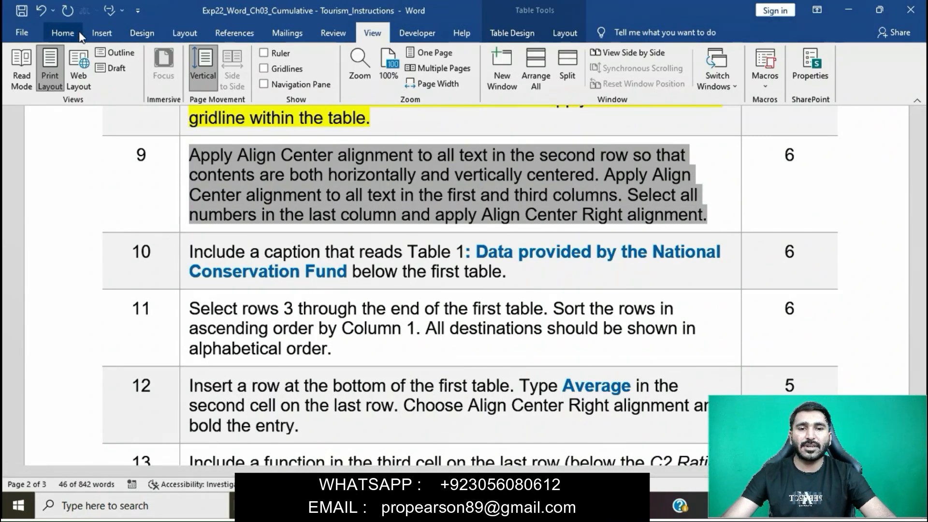
click(63, 33)
click(264, 79)
key(Right)
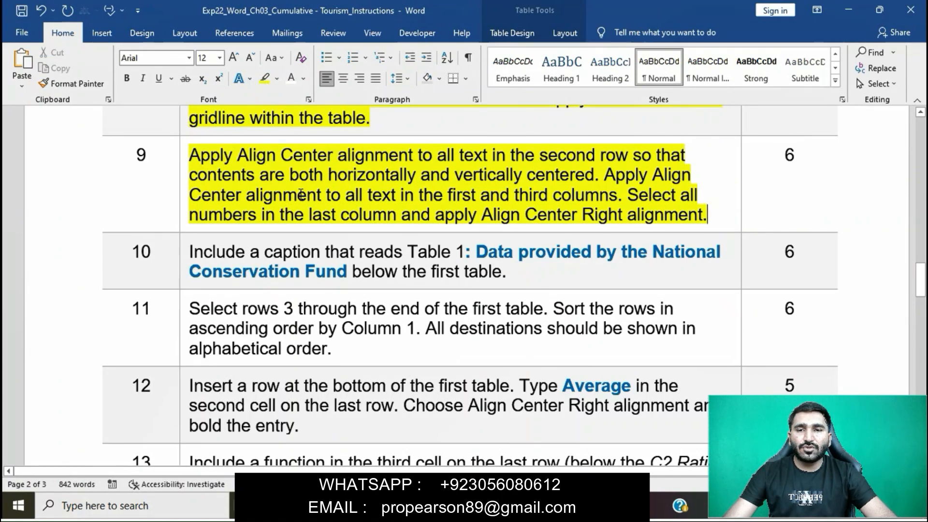
Apply Align Center alignment to the second row of the flyer's first table, per the first sentence of step 9.
drag(194, 155, 585, 186)
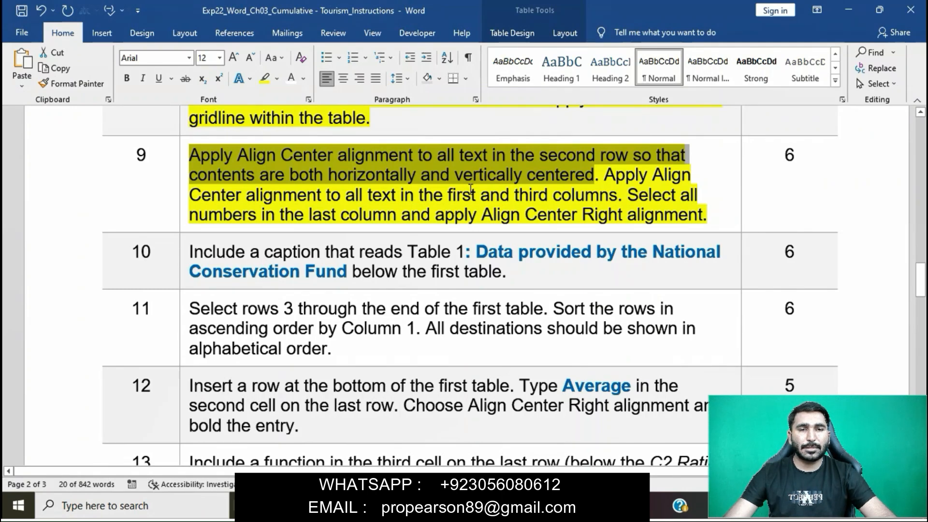
mouse_move(461, 506)
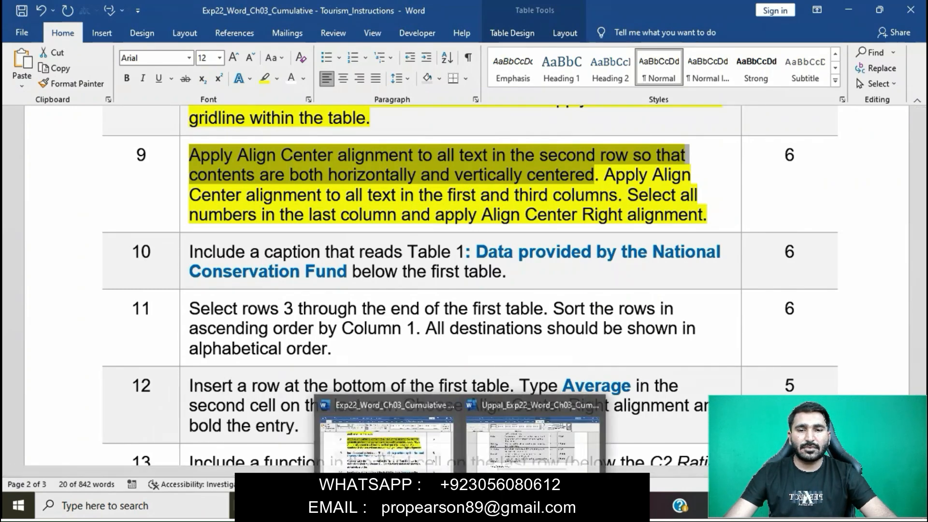
click(524, 450)
scroll(523, 450, up, 10)
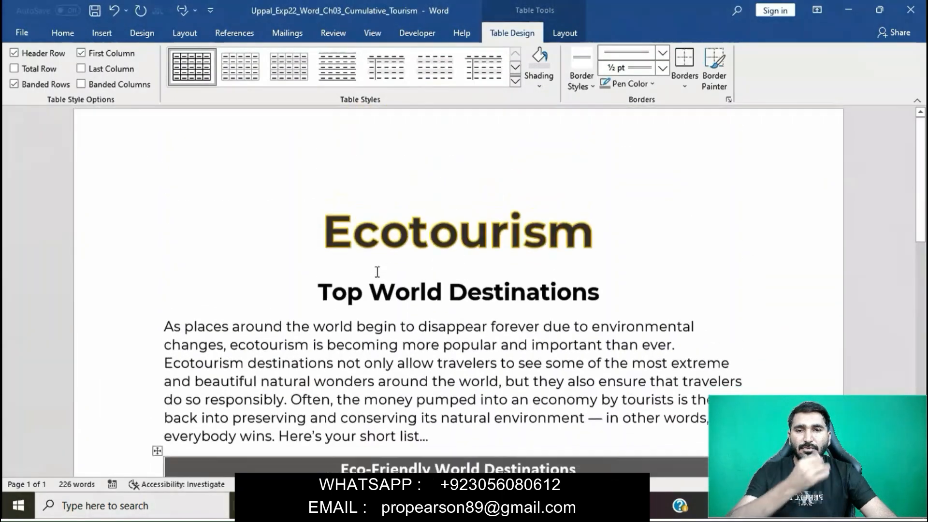
scroll(376, 269, down, 5)
click(216, 268)
drag(174, 246, 666, 255)
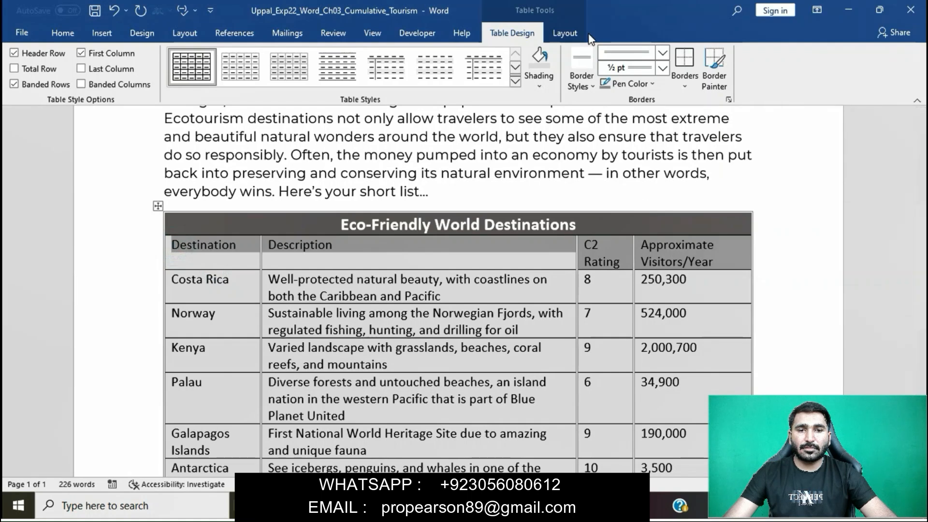
click(576, 35)
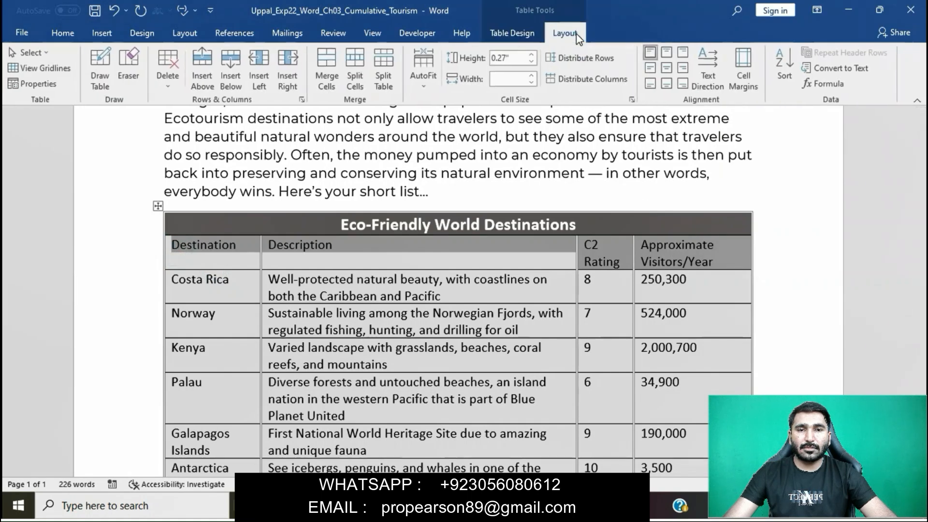
click(667, 69)
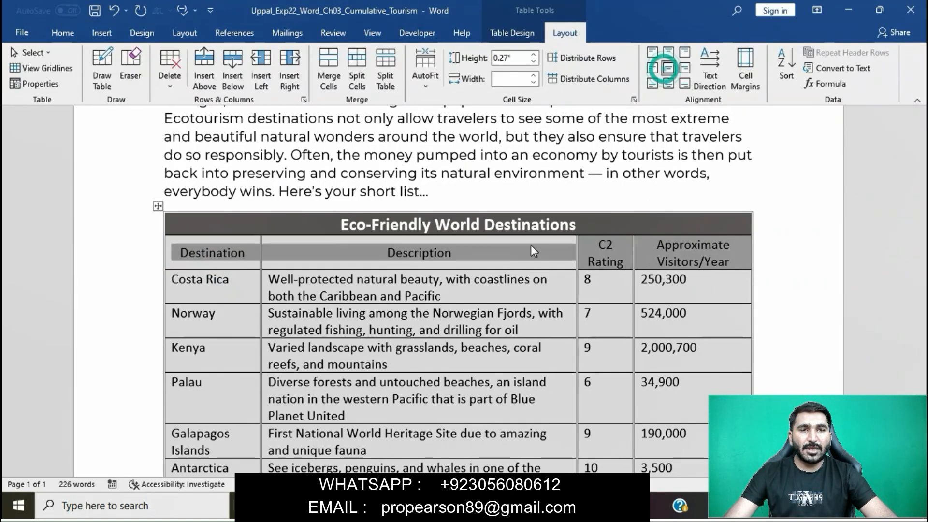
Check the second sentence of step 9 in the instructions for the alignment of the first and third columns.
mouse_move(459, 507)
click(422, 425)
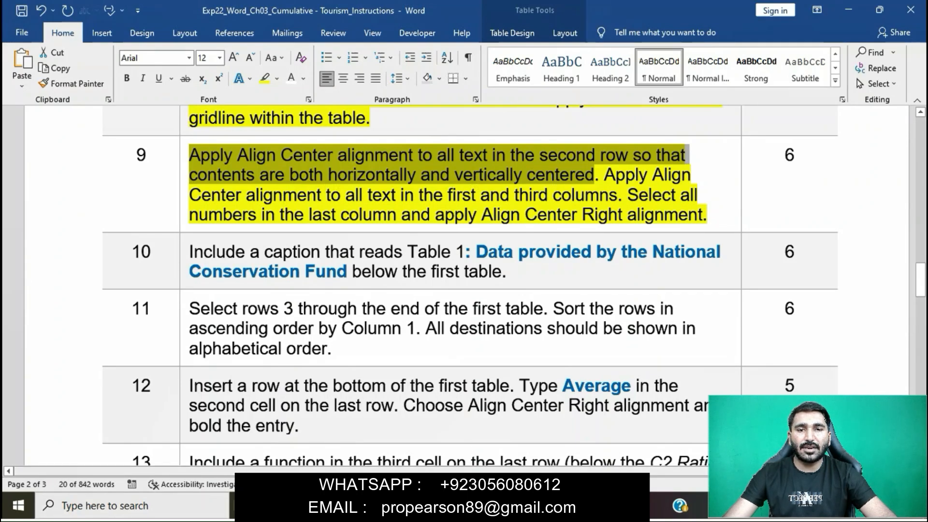
mouse_move(459, 507)
click(507, 453)
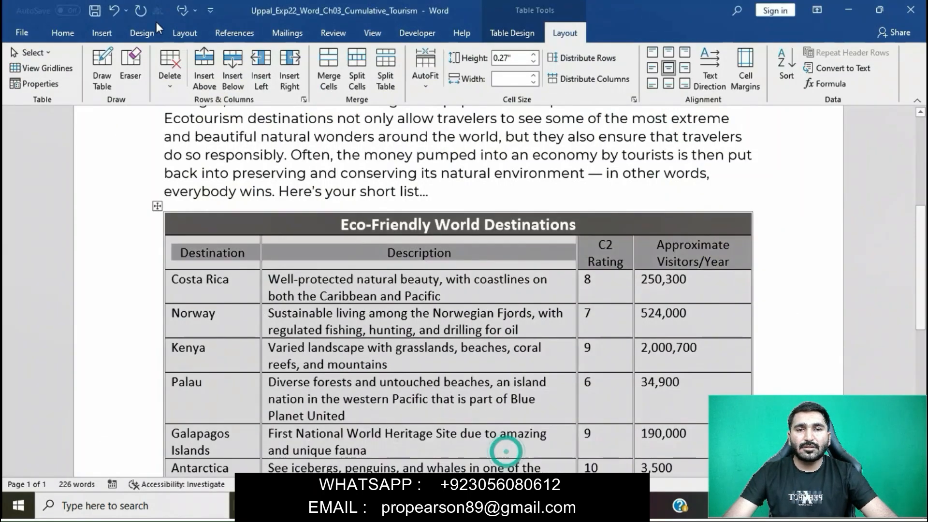
click(69, 41)
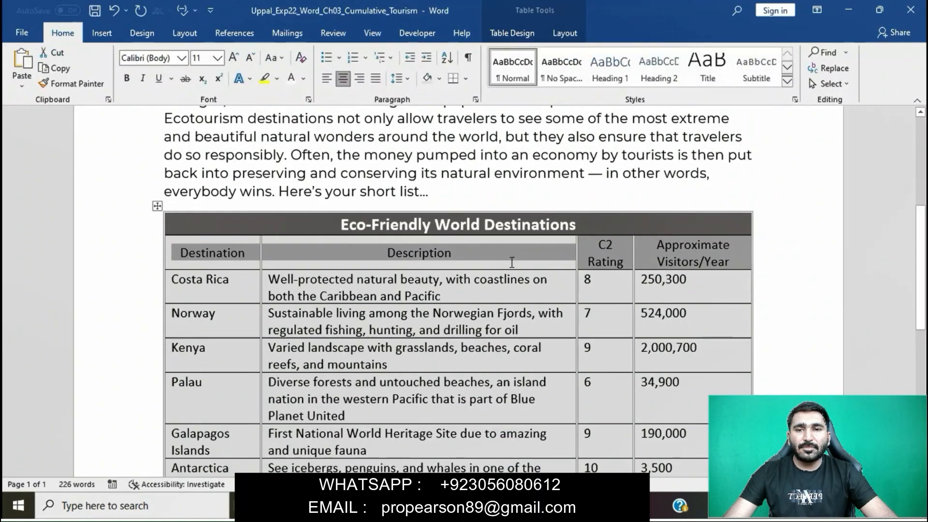
mouse_move(459, 507)
click(367, 464)
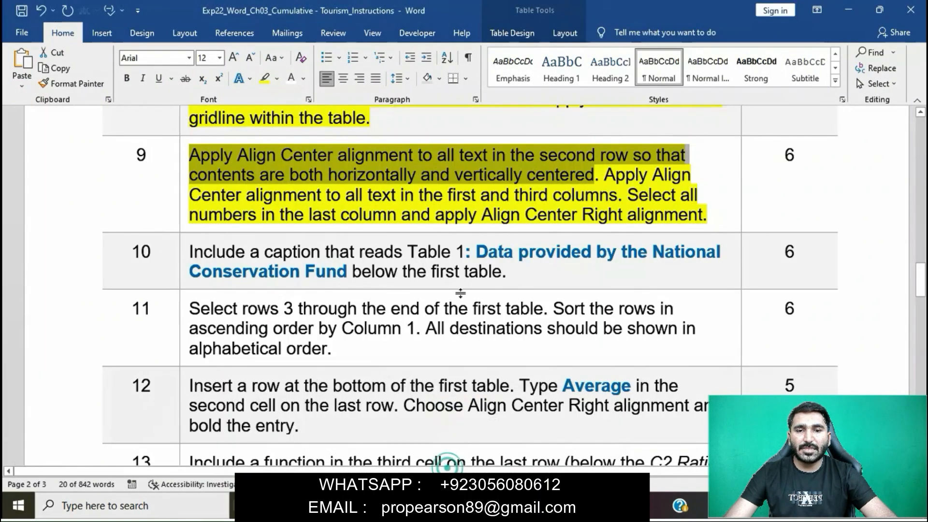
ctrl+click(610, 180)
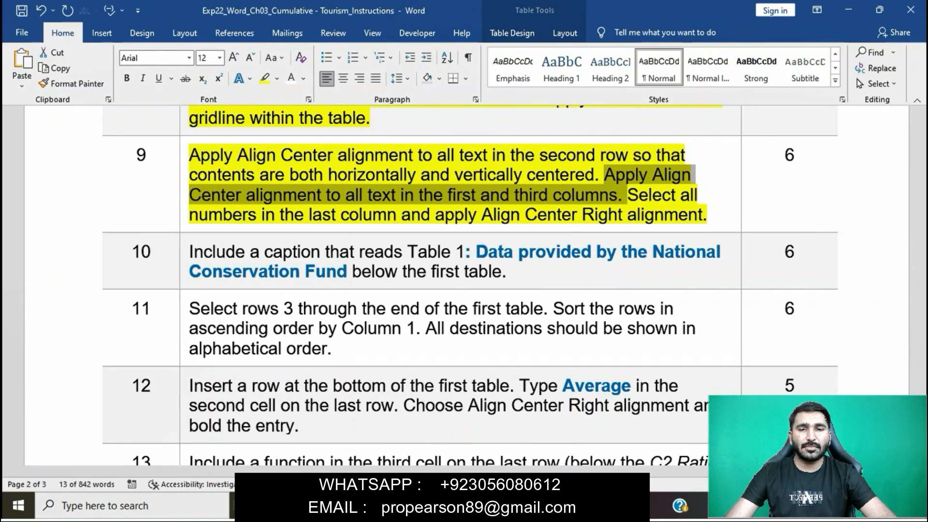
Try to centre the first- and third-column entries of the flyer's first table horizontally, and undo the change.
mouse_move(461, 505)
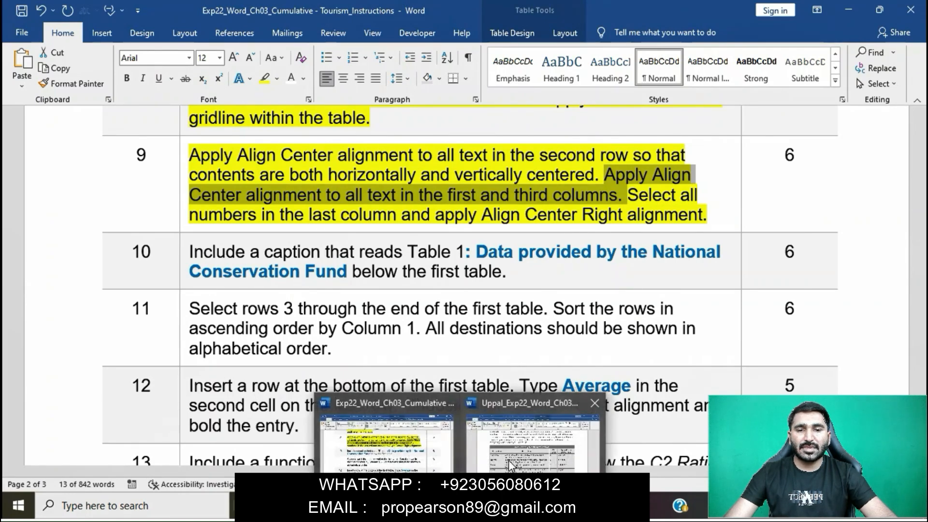
click(509, 459)
scroll(355, 313, down, 3)
scroll(355, 313, up, 1)
mouse_move(179, 145)
mouse_down()
mouse_move(203, 370)
mouse_move(252, 418)
mouse_up()
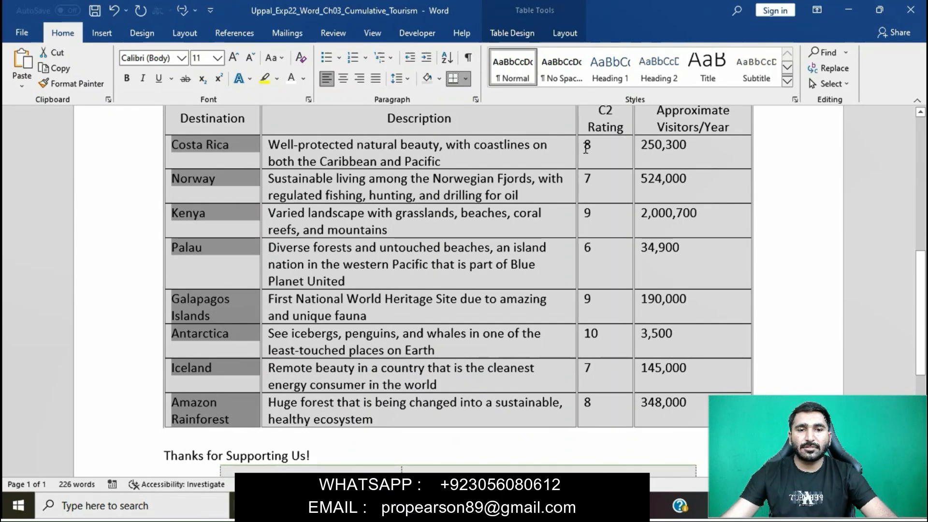
double_click(586, 145)
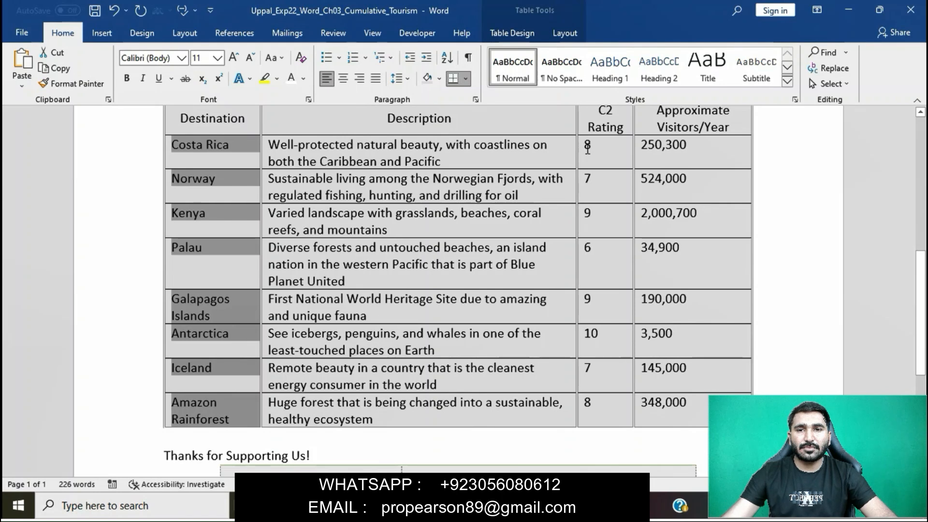
drag(586, 145, 593, 408)
click(343, 78)
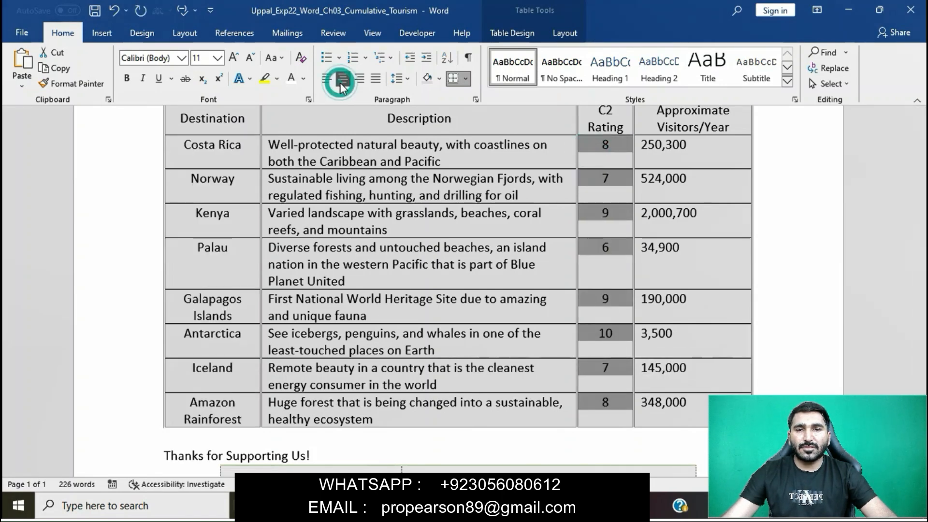
key(ctrl+z)
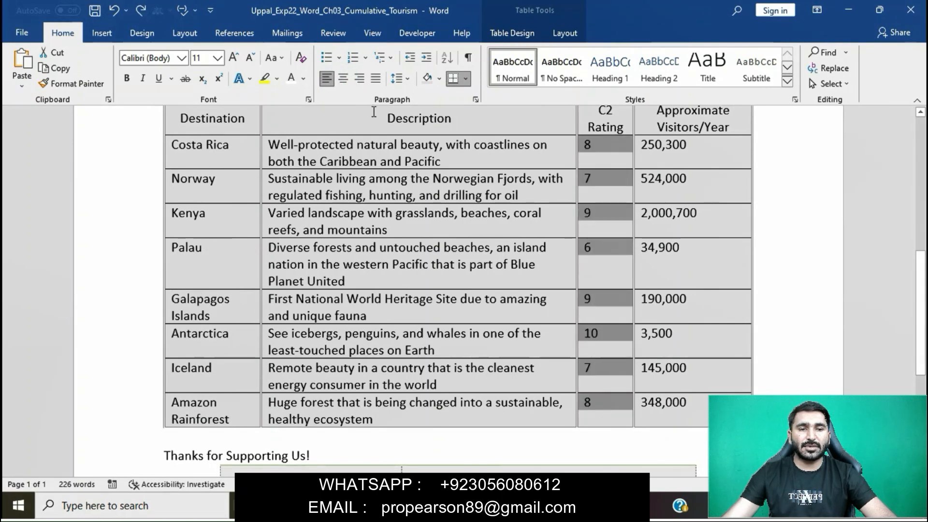
Apply Align Center alignment to the C2 Rating values and the destination names in the flyer's first table.
click(564, 33)
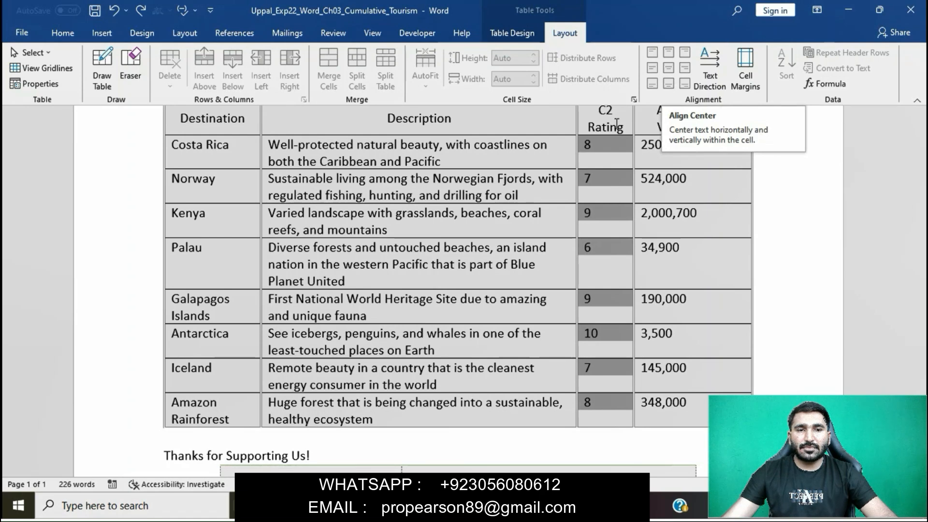
click(573, 185)
drag(587, 147, 599, 437)
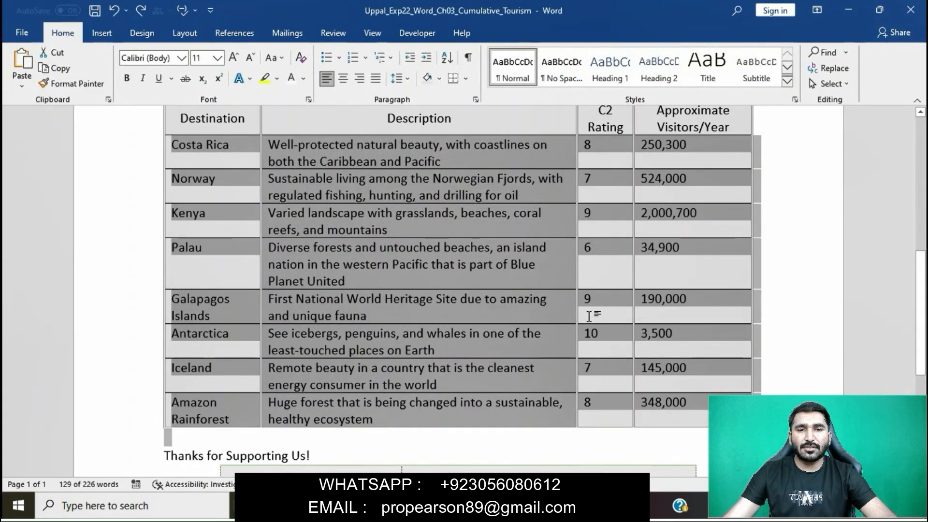
click(588, 315)
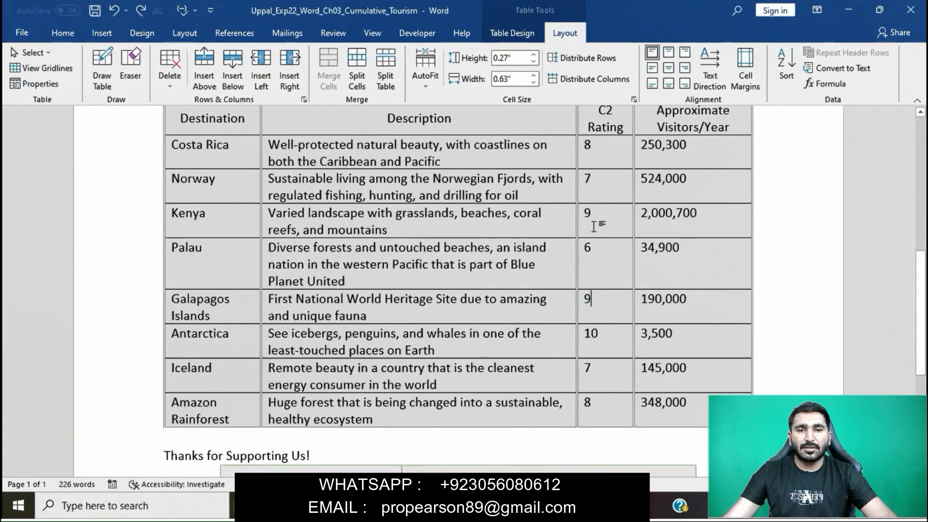
drag(579, 151, 587, 410)
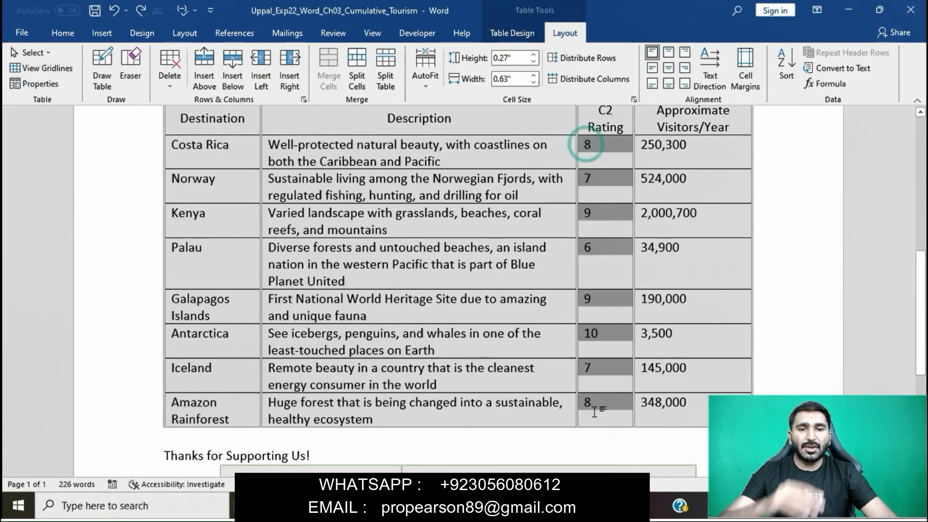
click(668, 67)
drag(174, 152, 227, 425)
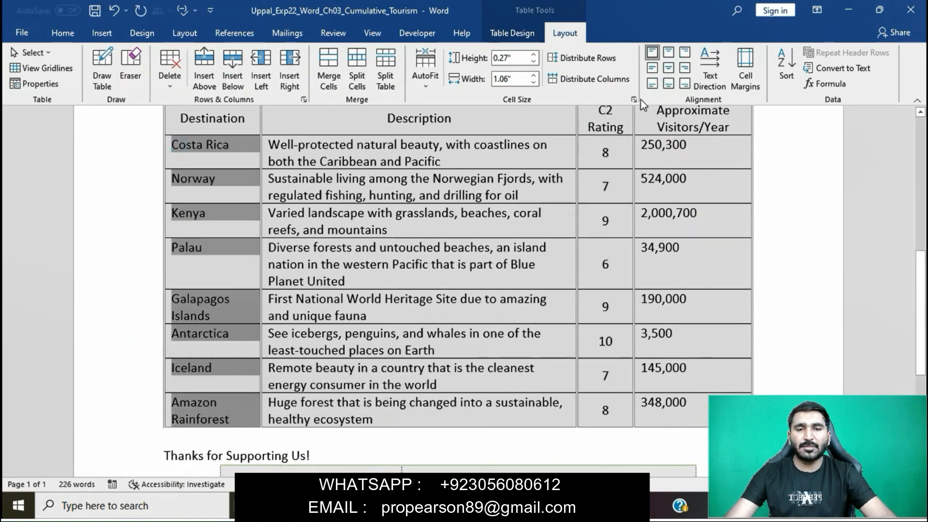
click(668, 68)
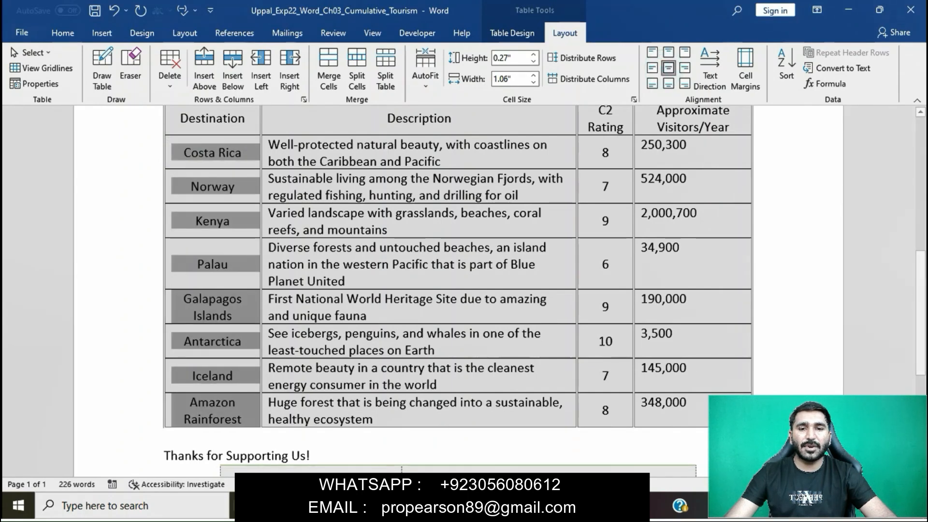
Read the last sentence of step 9 in the instructions and apply Align Center Right alignment to the Approximate Visitors/Year numbers in the flyer.
mouse_move(461, 505)
click(412, 440)
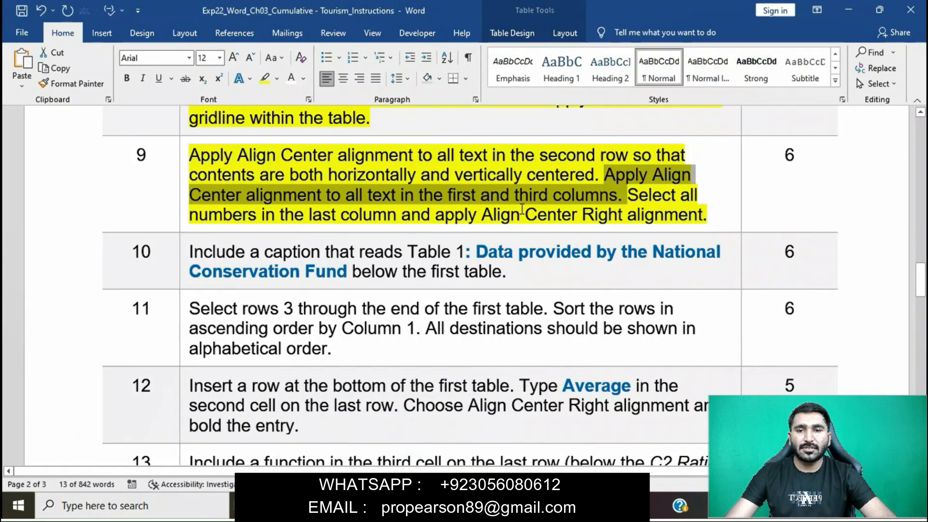
click(522, 210)
drag(626, 195, 728, 211)
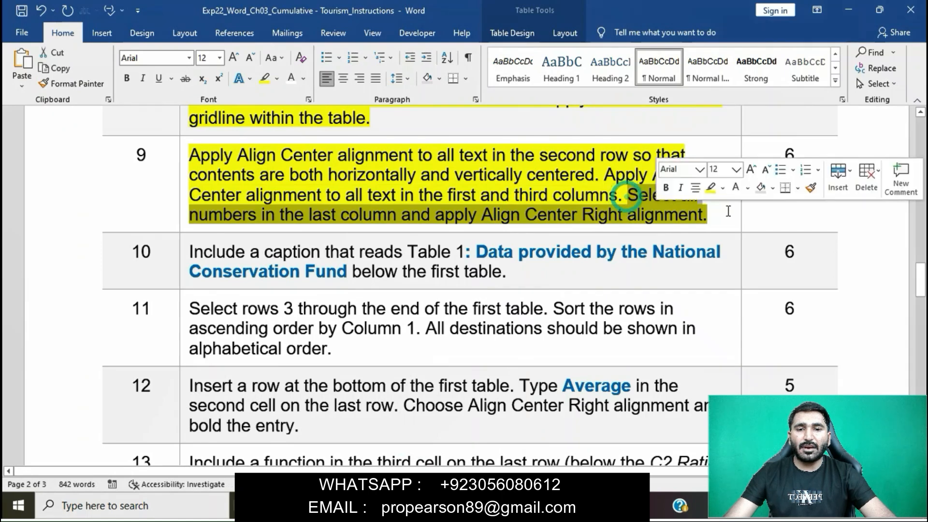
mouse_move(462, 505)
click(541, 468)
drag(643, 150, 695, 402)
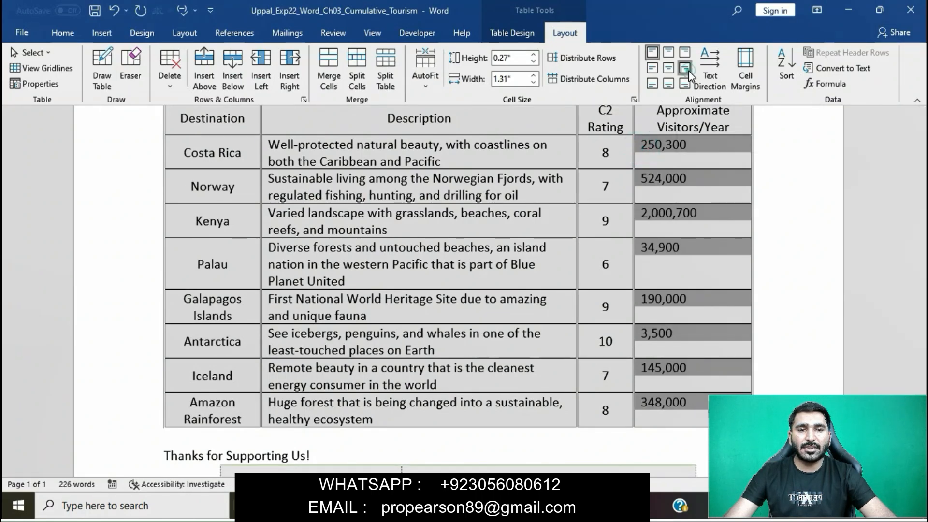
click(686, 70)
Highlight the step 10 text in yellow in the instructions document.
mouse_move(462, 505)
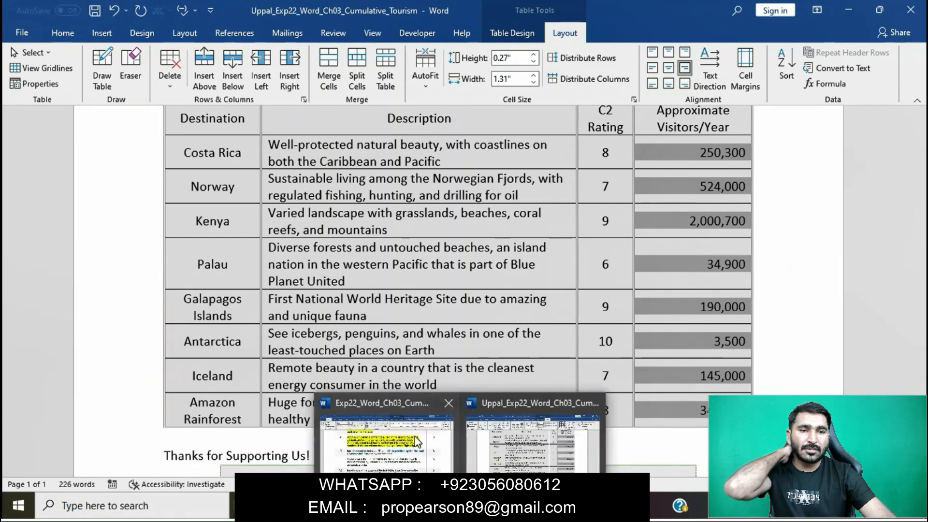
click(415, 436)
scroll(379, 195, down, 3)
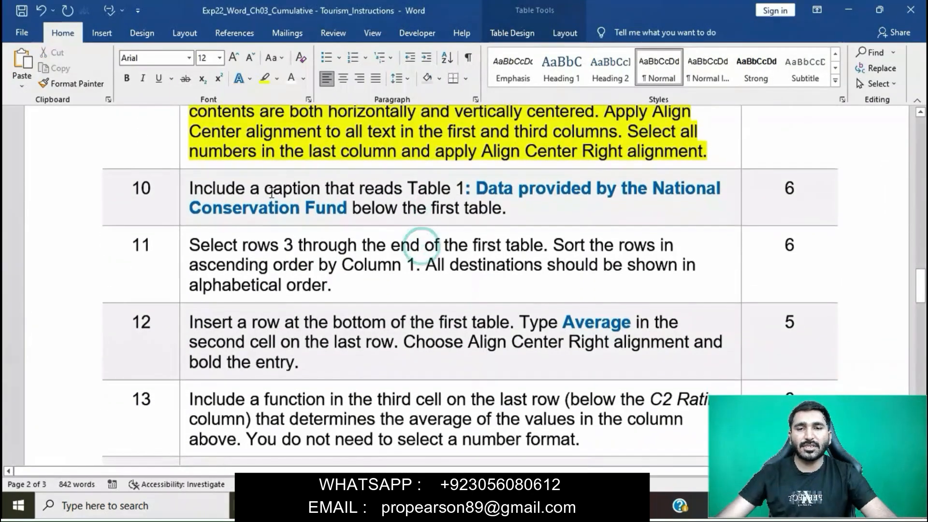
drag(190, 188, 530, 201)
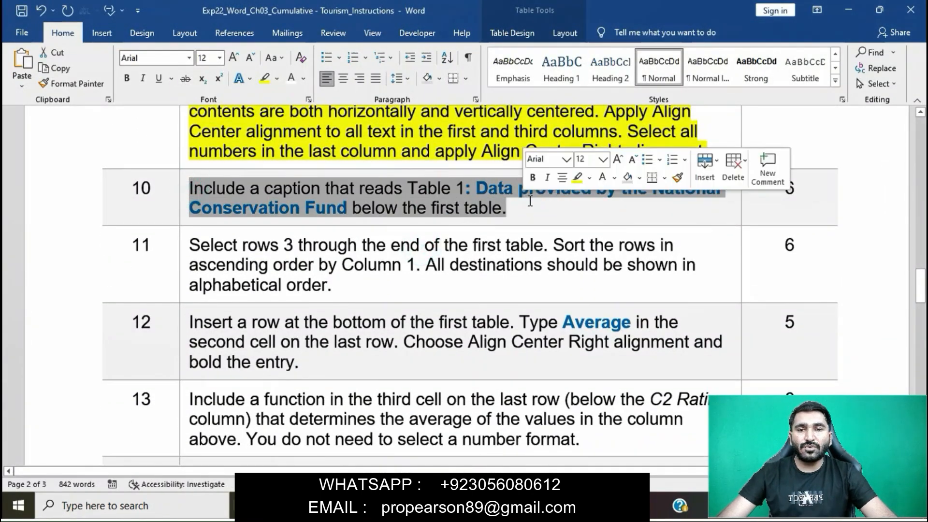
click(578, 181)
click(508, 207)
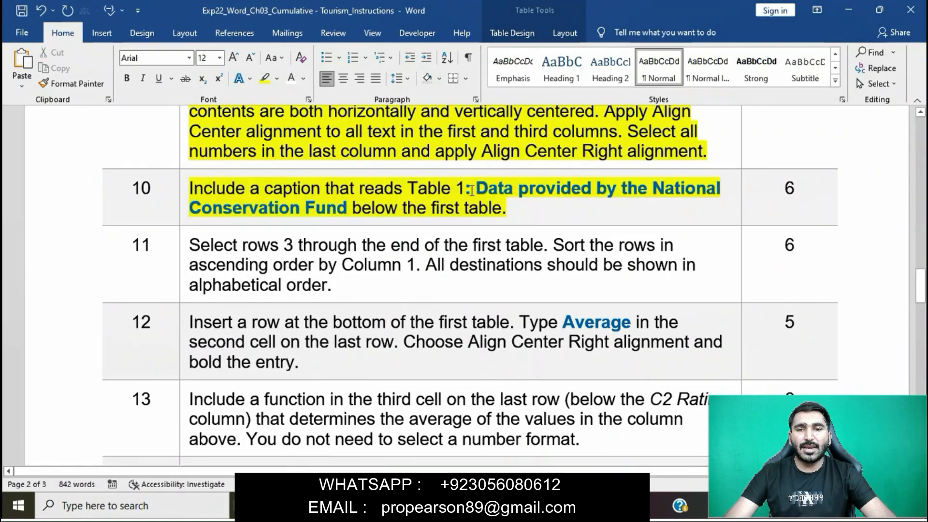
Copy the caption text from step 10 and caption the flyer's first table "Table 1: Data provided by the National Conservation Fund", positioned below it.
drag(475, 191, 335, 204)
drag(353, 203, 356, 206)
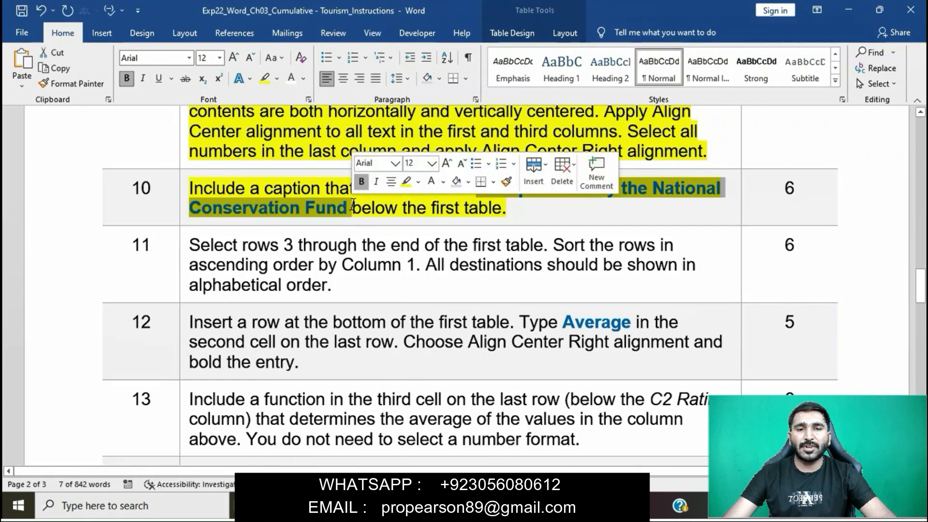
mouse_move(487, 507)
click(526, 432)
scroll(450, 274, up, 5)
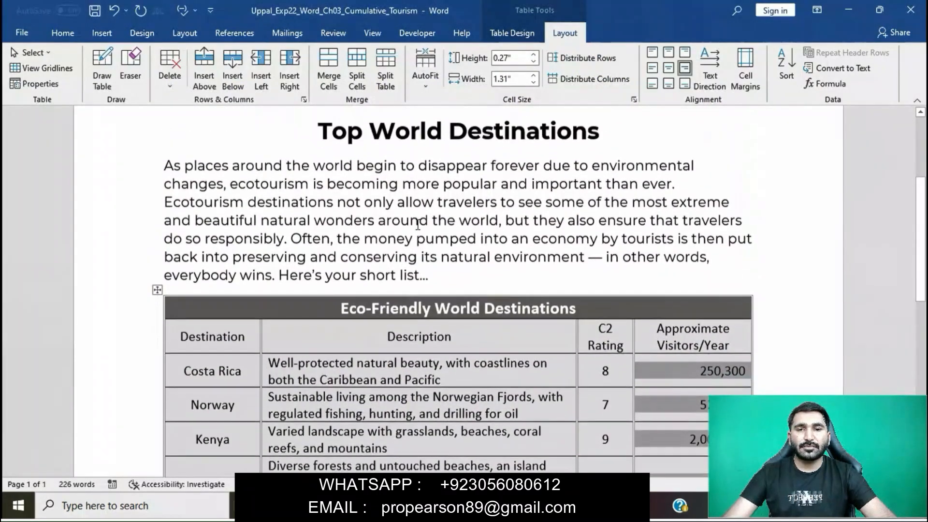
click(157, 287)
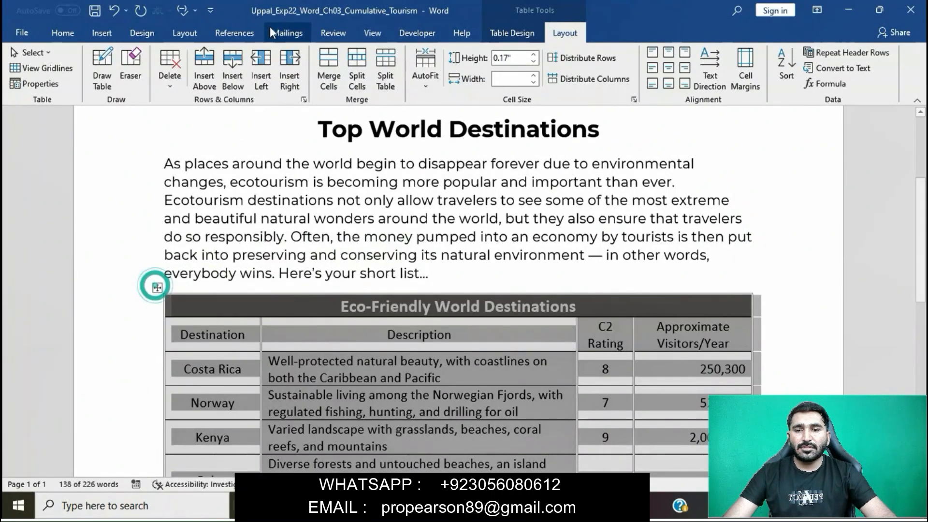
click(232, 35)
click(445, 67)
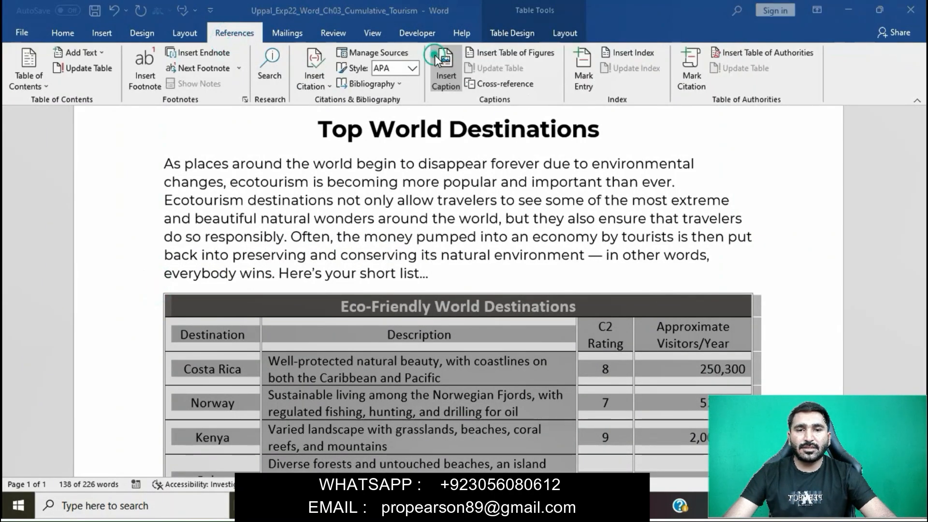
text(:)
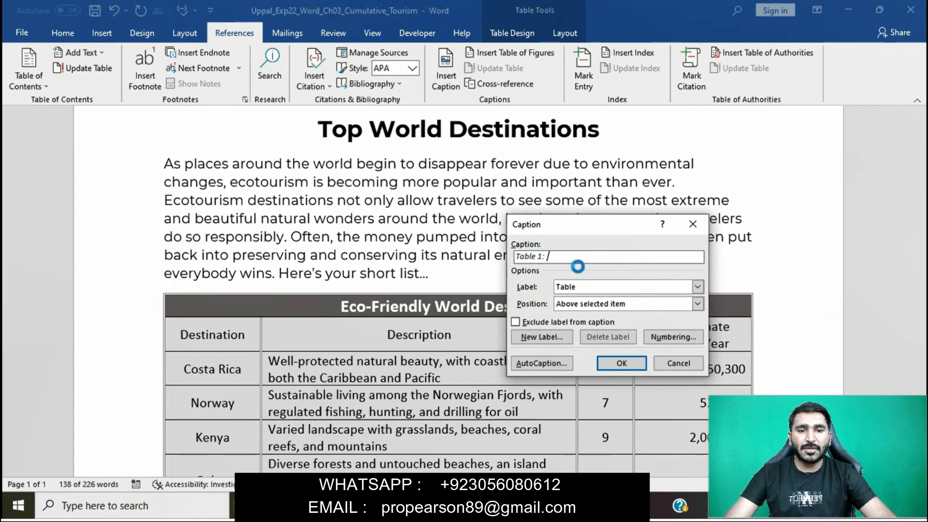
click(698, 303)
click(668, 325)
click(622, 363)
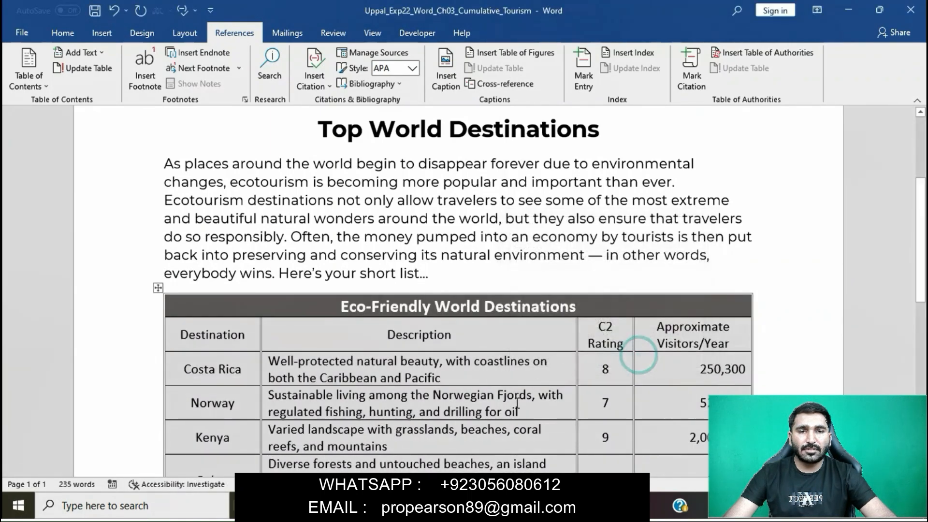
Highlight the step 11 text in yellow in the instructions document.
mouse_move(459, 507)
click(429, 447)
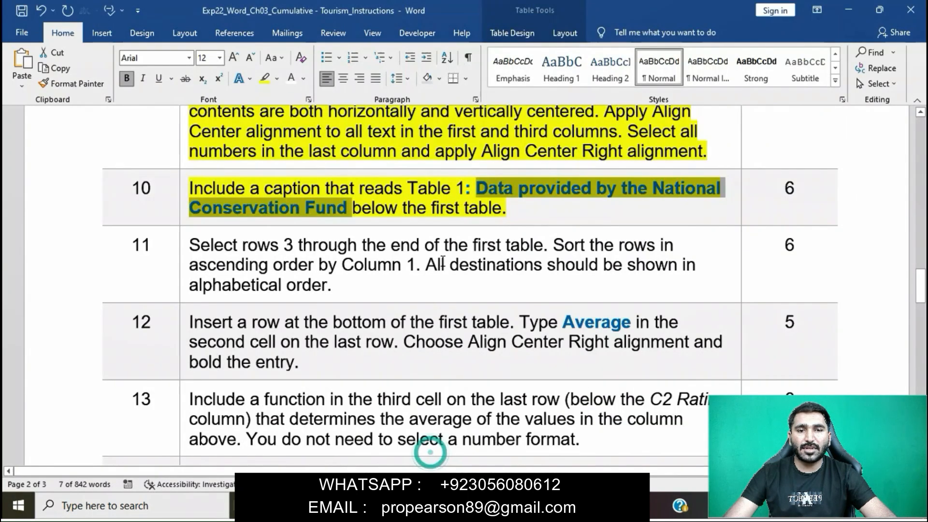
click(441, 254)
scroll(440, 255, down, 1)
scroll(440, 255, down, 1)
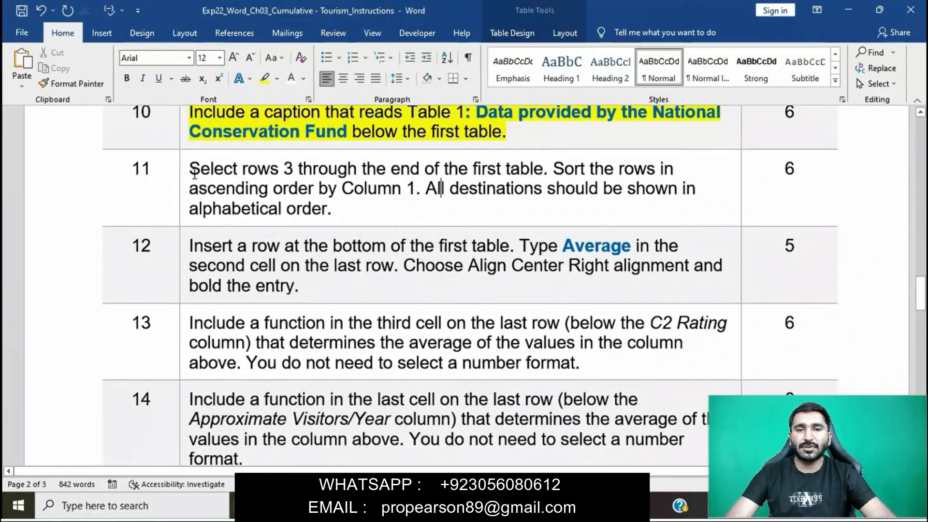
drag(193, 169, 363, 214)
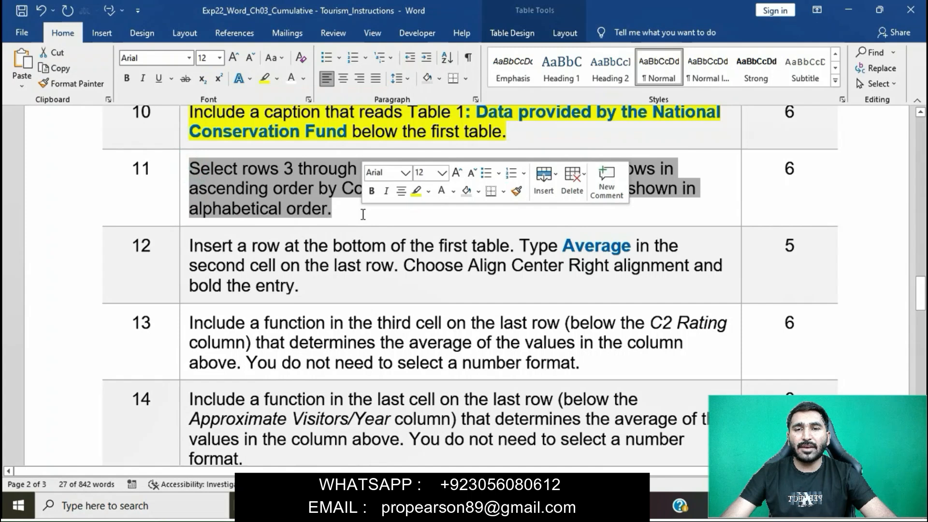
click(416, 191)
click(321, 188)
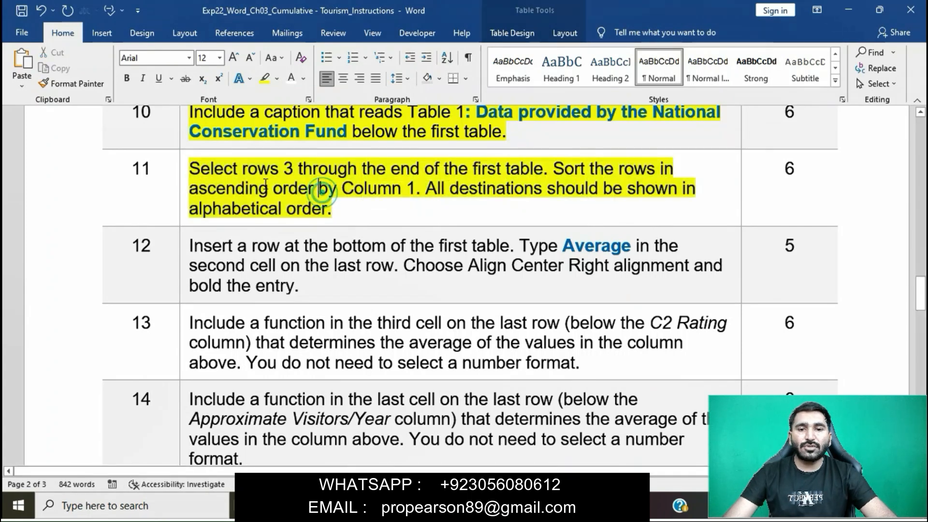
Select row 3 through the last row of the flyer's first table, per the first sentence of step 11.
drag(191, 168, 552, 170)
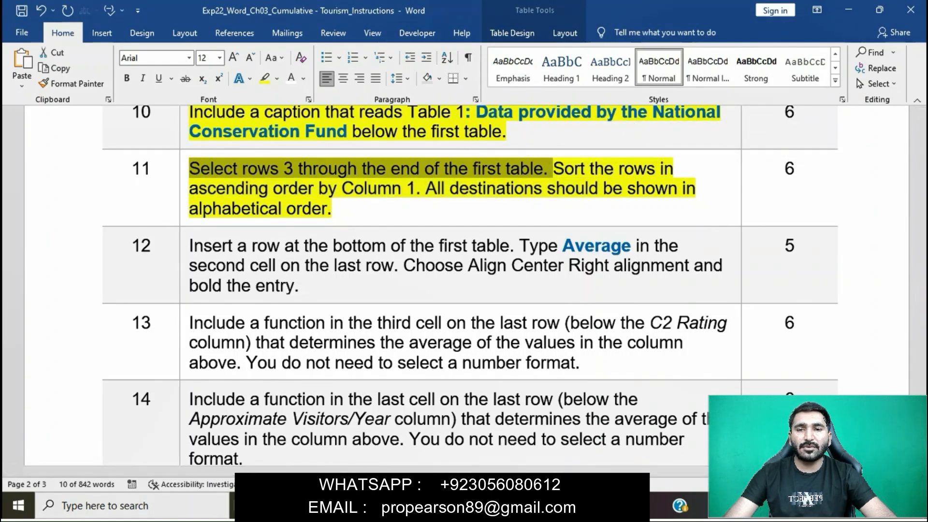
mouse_move(461, 505)
click(537, 425)
scroll(344, 289, down, 5)
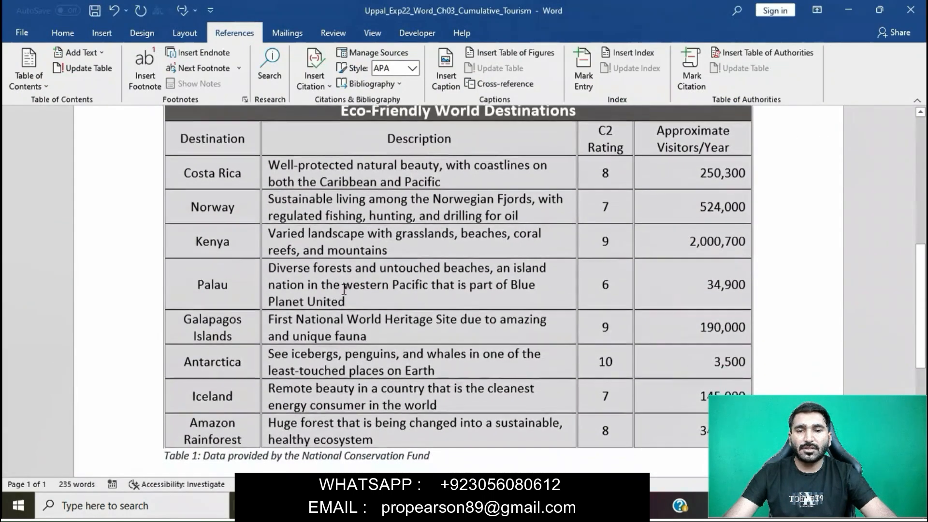
drag(188, 179, 728, 430)
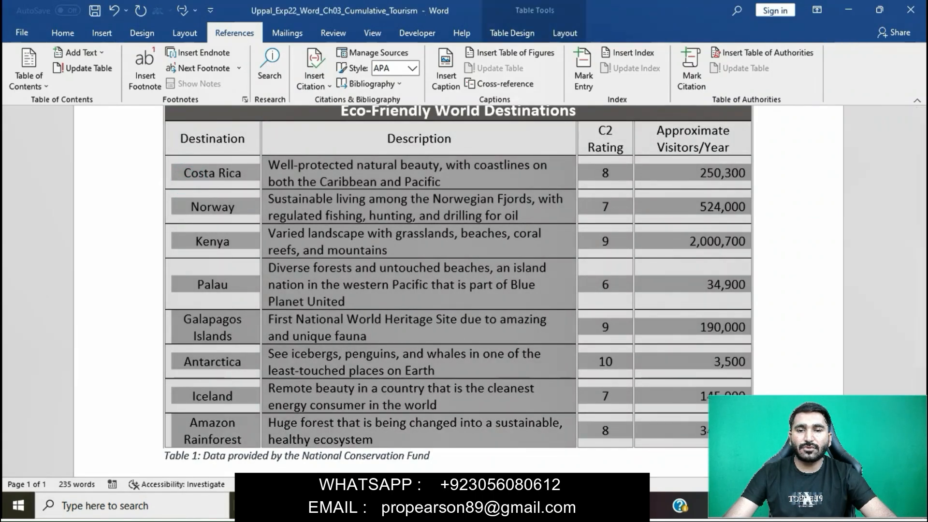
Check the second sentence of step 11 in the instructions for the sort order and column, and return to the flyer.
mouse_move(461, 506)
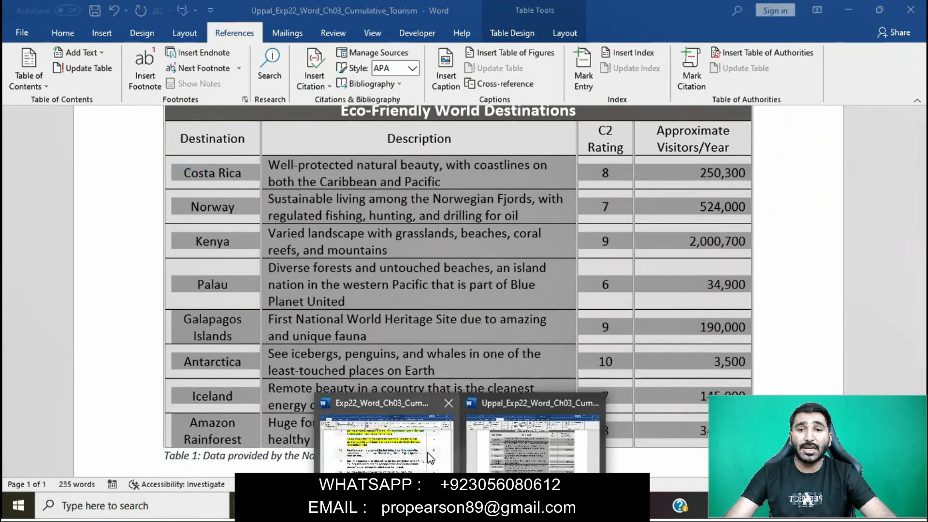
click(428, 452)
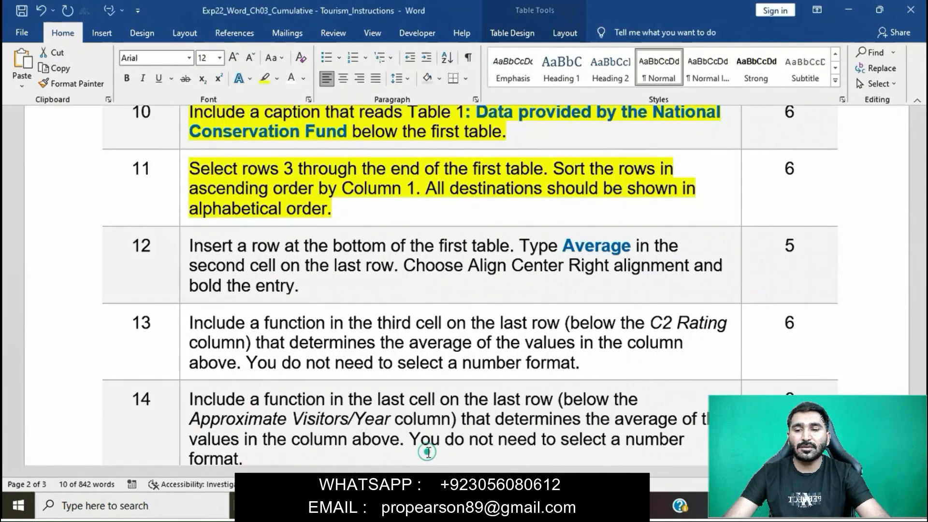
drag(553, 169, 423, 190)
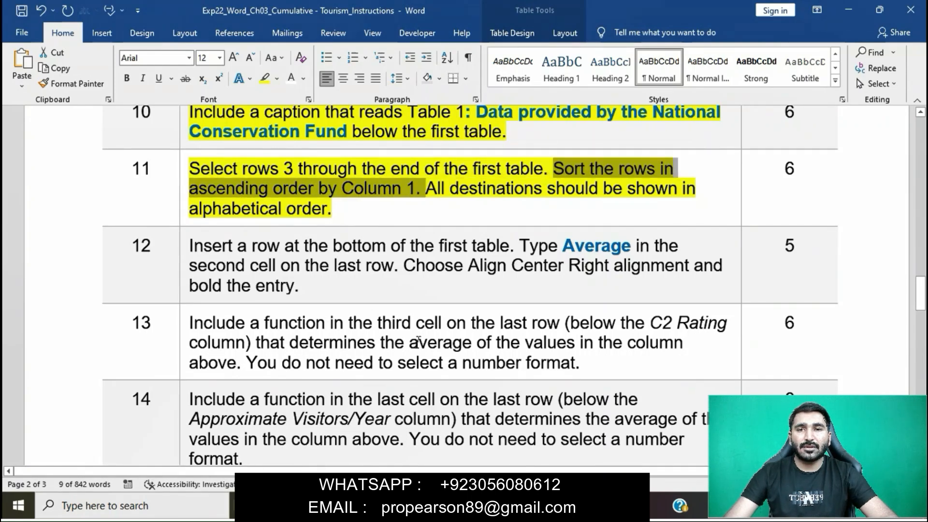
mouse_move(459, 506)
click(516, 454)
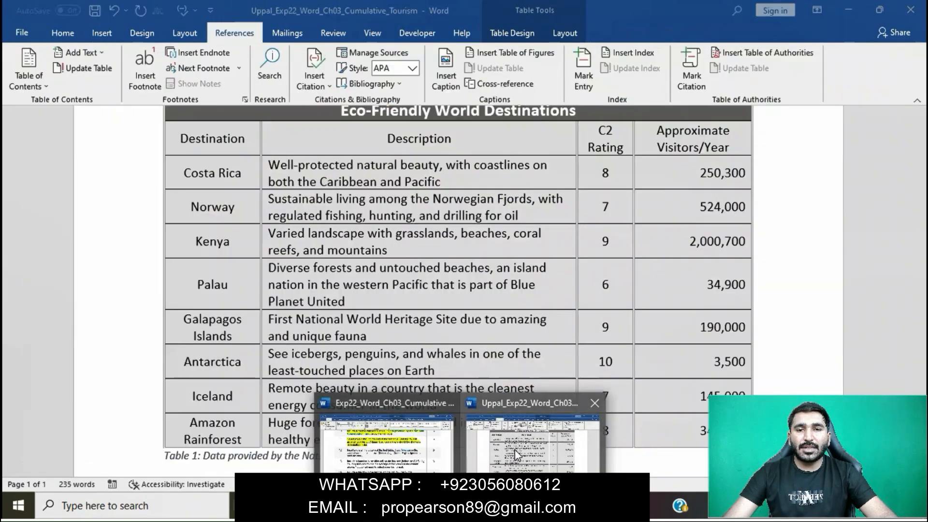
Sort the selected rows of the flyer's first table in ascending order by Column 1.
click(517, 33)
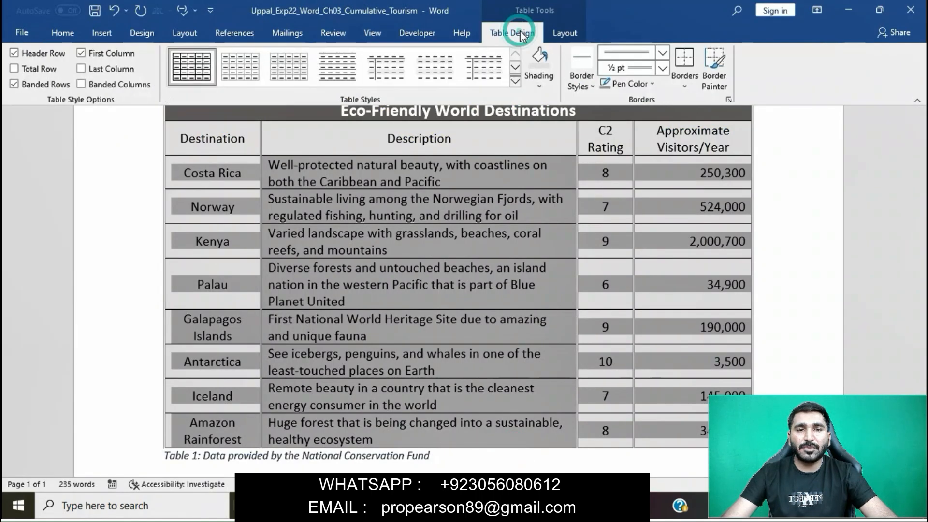
click(563, 33)
click(780, 57)
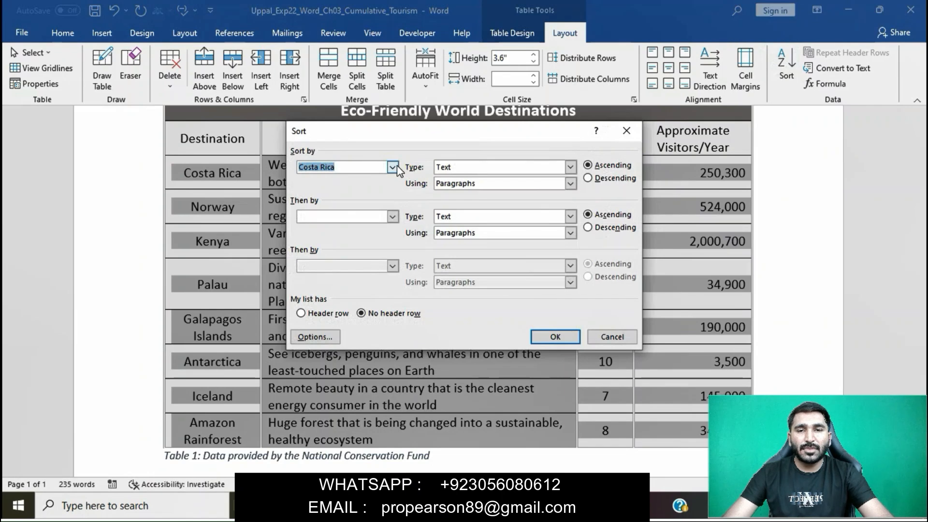
click(393, 167)
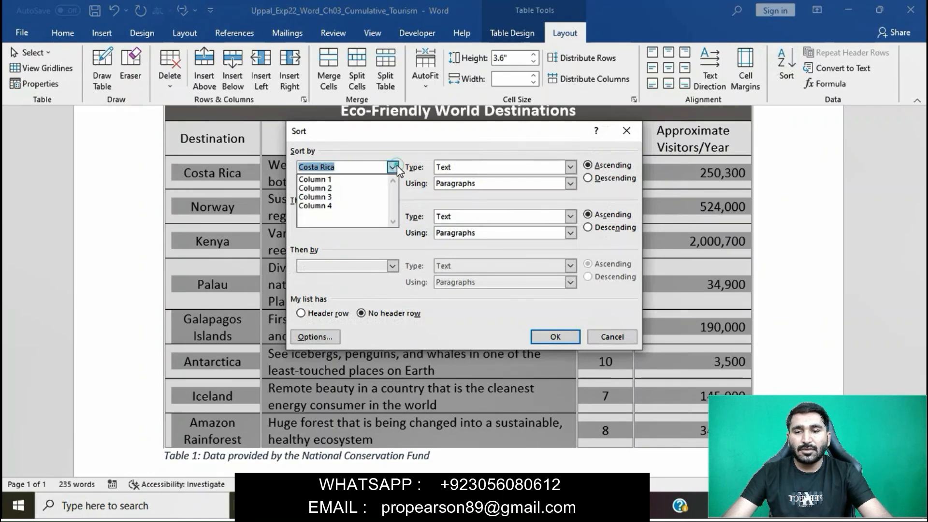
click(373, 182)
click(555, 337)
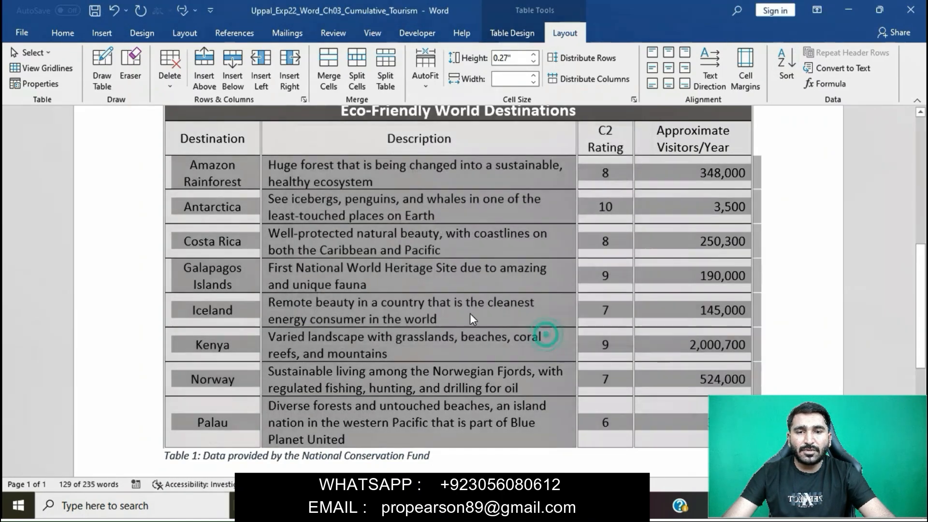
Check the last sentence of step 11 in the instructions document and highlight the step 12 text in yellow.
mouse_move(459, 505)
click(416, 450)
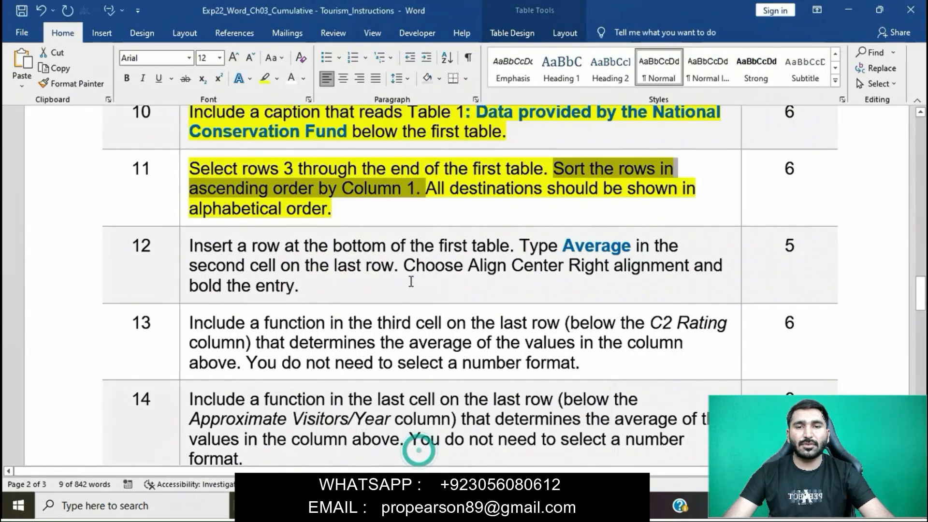
drag(429, 194, 458, 209)
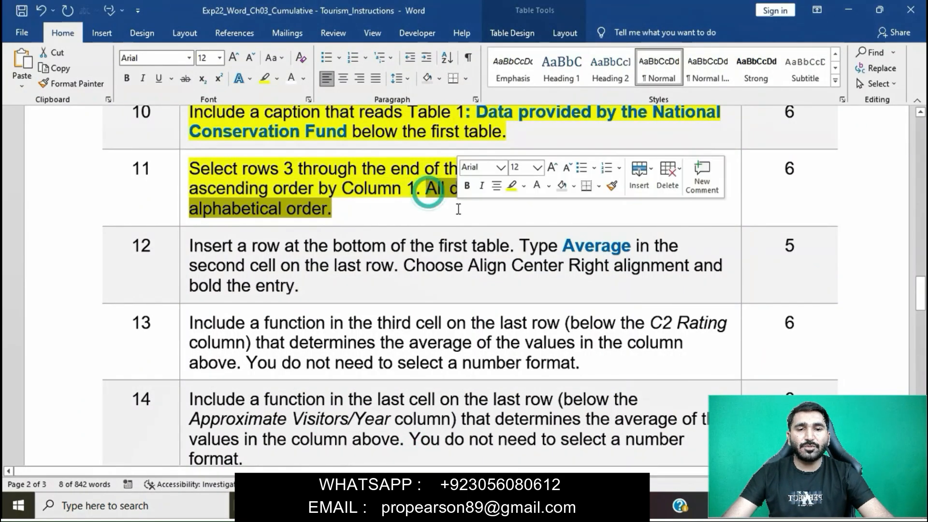
click(411, 252)
scroll(410, 251, down, 2)
scroll(411, 252, down, 1)
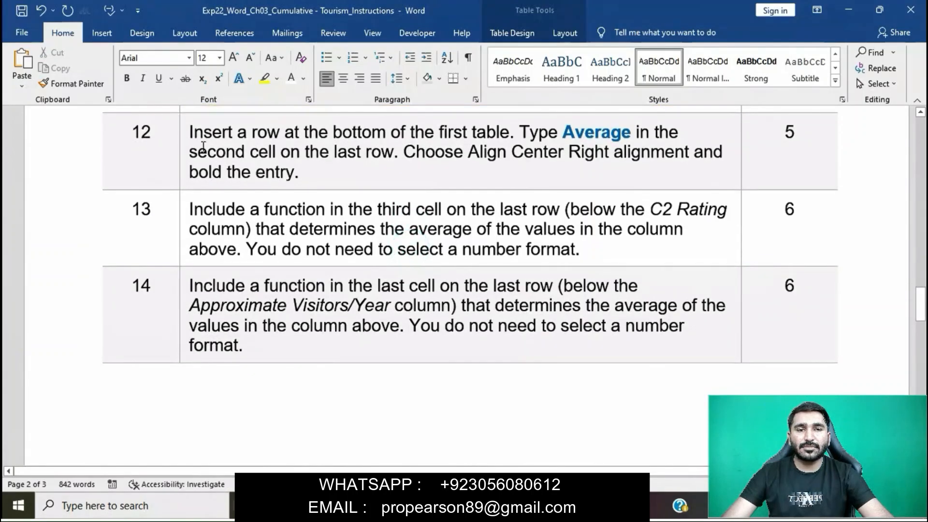
click(185, 135)
click(241, 112)
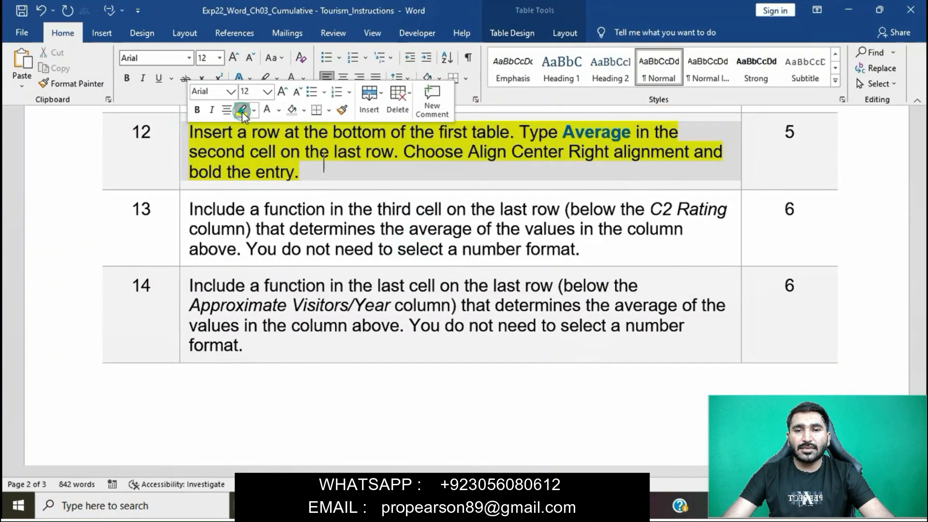
click(266, 166)
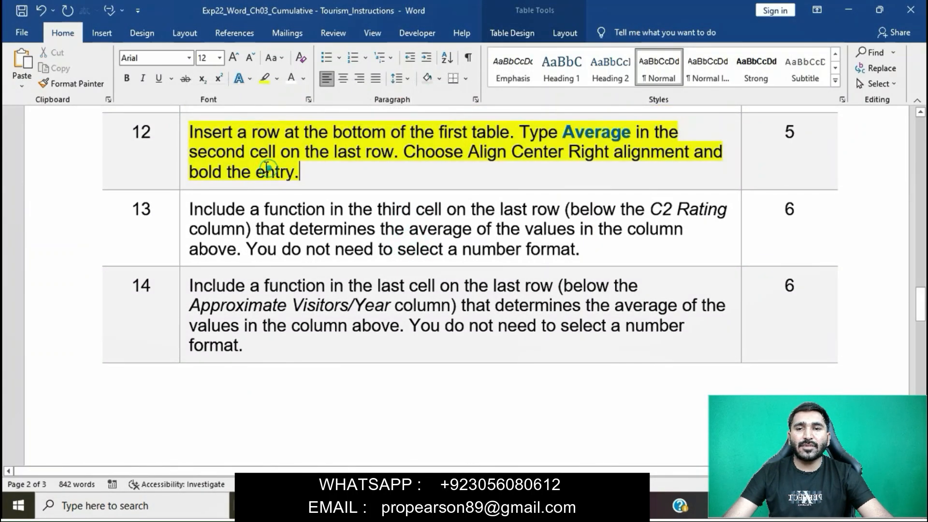
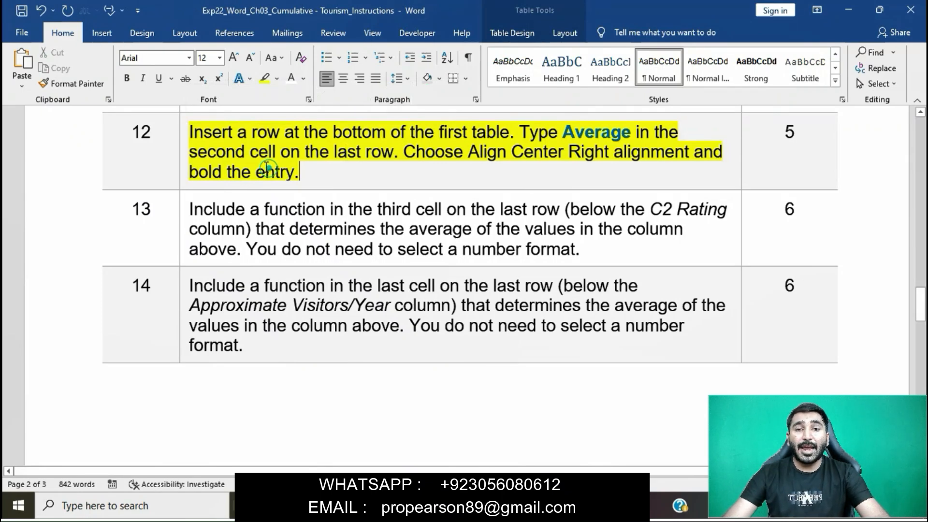
drag(266, 168, 237, 160)
click(237, 162)
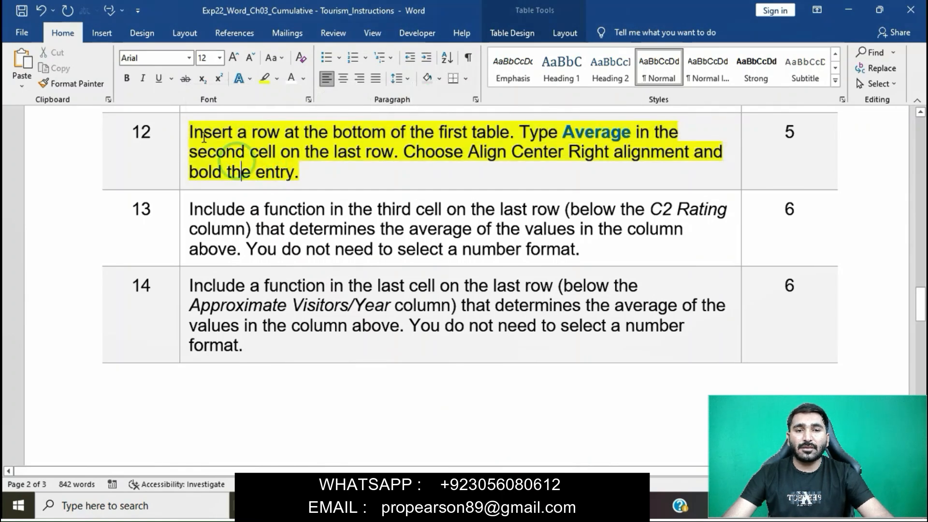
Insert a row below the Palau row at the bottom of the flyer's first table, per the first sentence of step 12.
drag(191, 133, 502, 133)
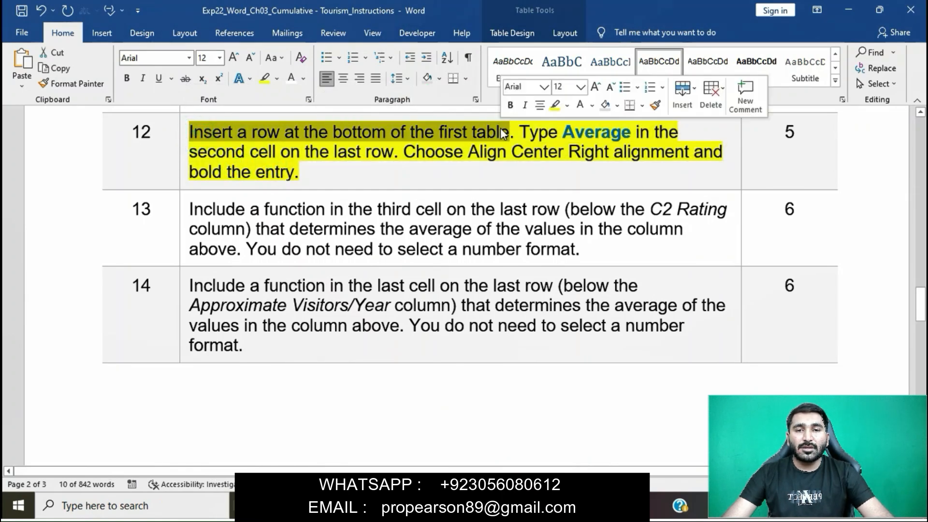
mouse_move(488, 507)
click(503, 464)
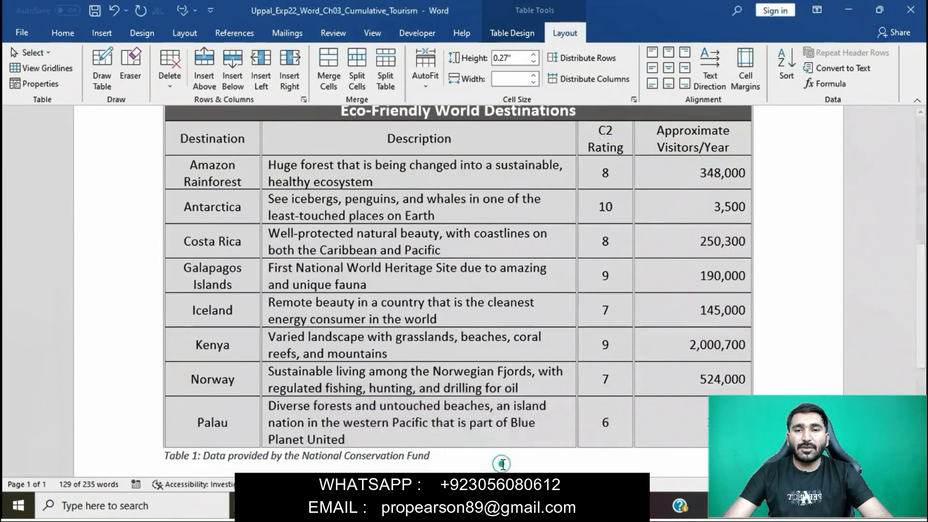
scroll(503, 463, down, 3)
click(198, 277)
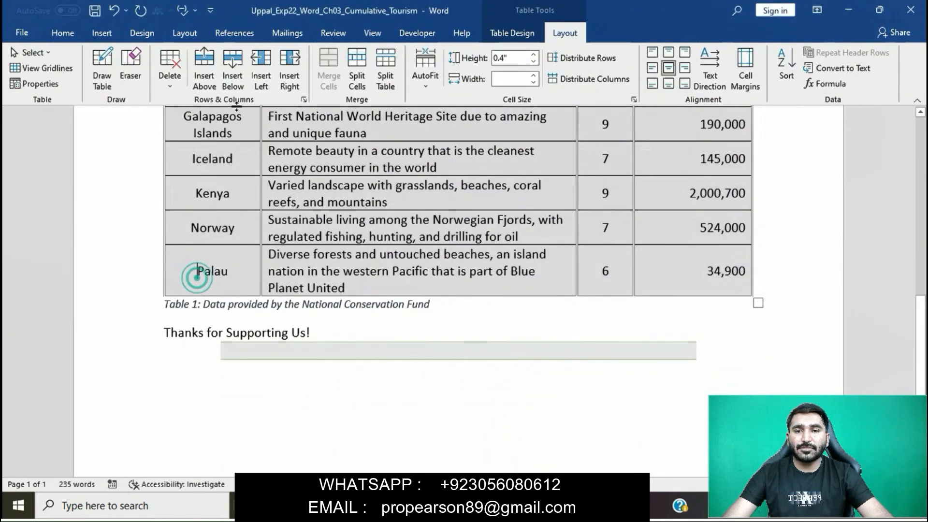
click(233, 69)
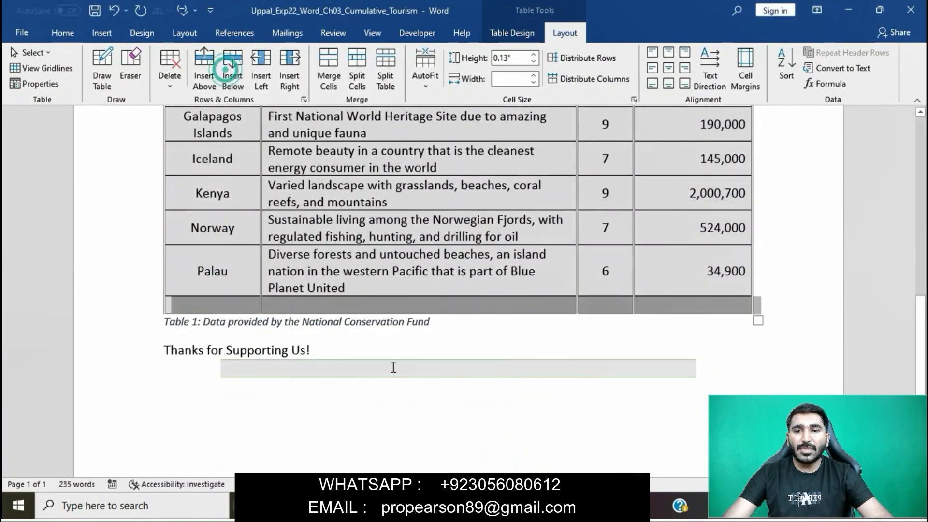
Copy "Average" from step 12 and paste it as unformatted text into the second cell of the first table's last row.
mouse_move(488, 507)
click(409, 438)
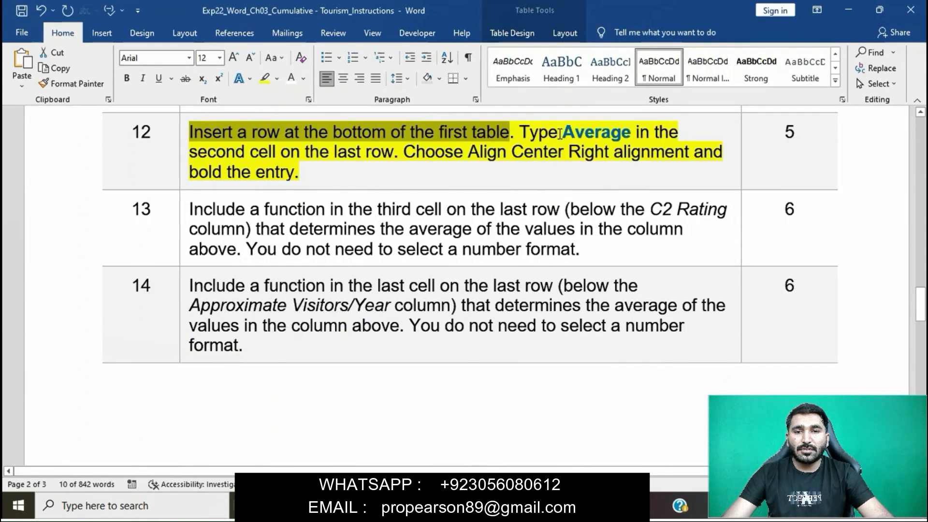
drag(563, 132, 631, 132)
key(ctrl+c)
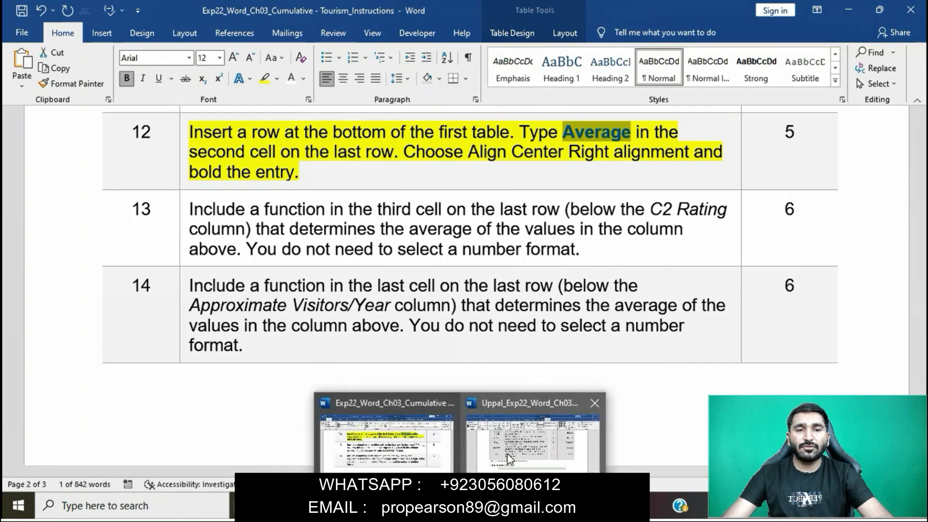
click(507, 453)
click(357, 310)
key(ctrl+v)
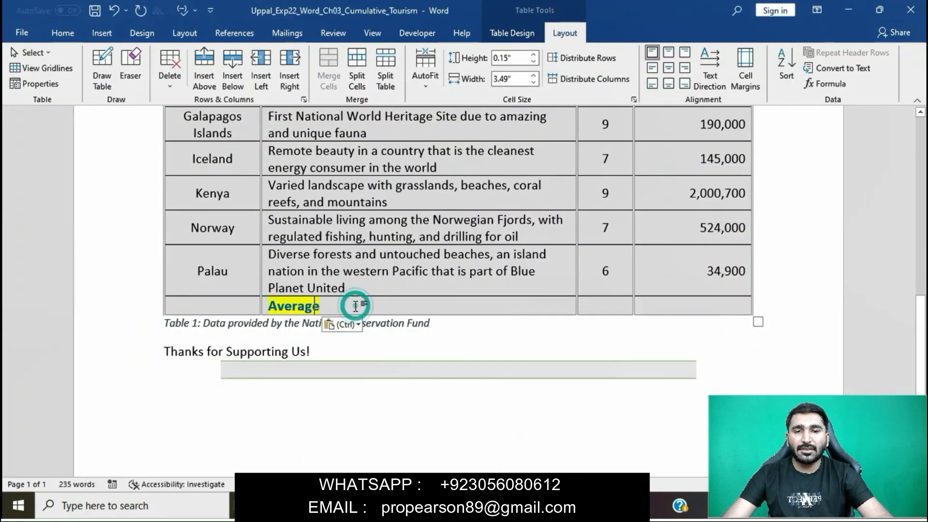
click(356, 325)
click(410, 356)
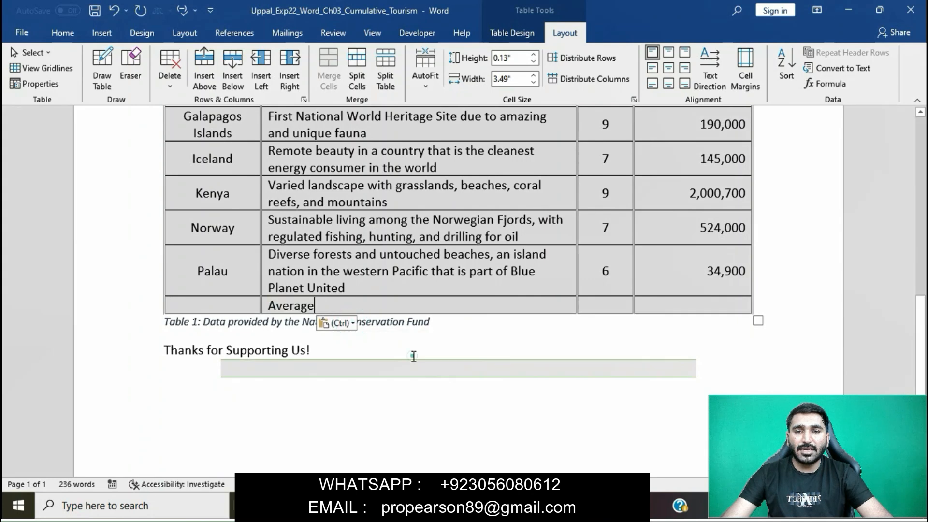
click(409, 356)
click(376, 309)
click(374, 308)
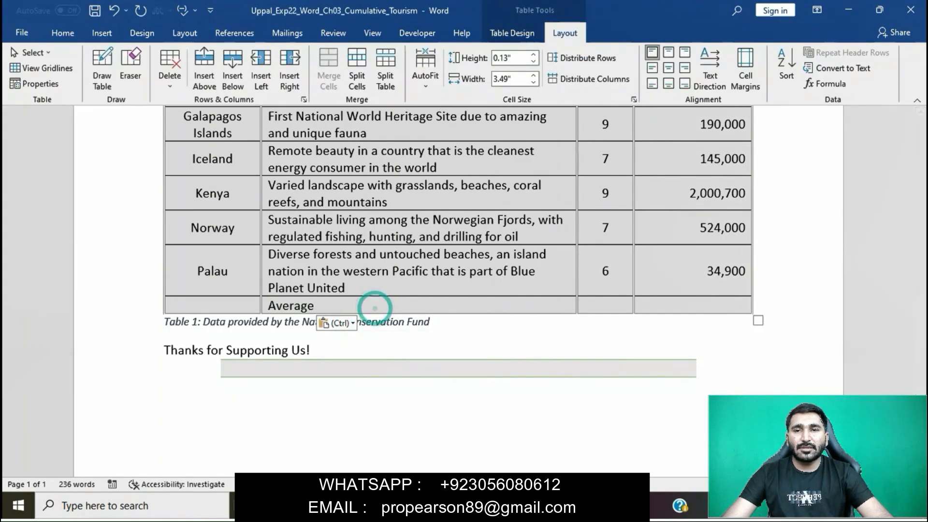
Check step 12's formatting instruction, then apply Align Center Right alignment and bold to the "Average" cell in the flyer.
click(422, 459)
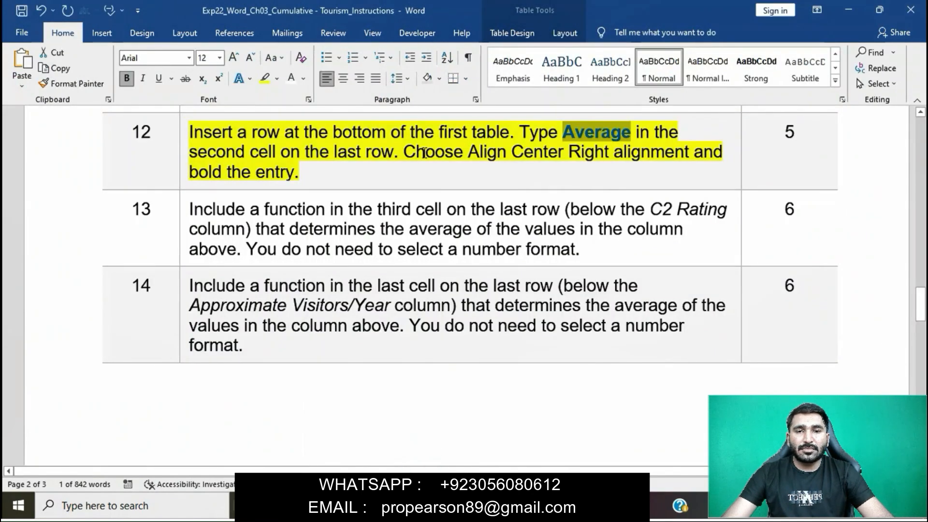
ctrl+click(409, 153)
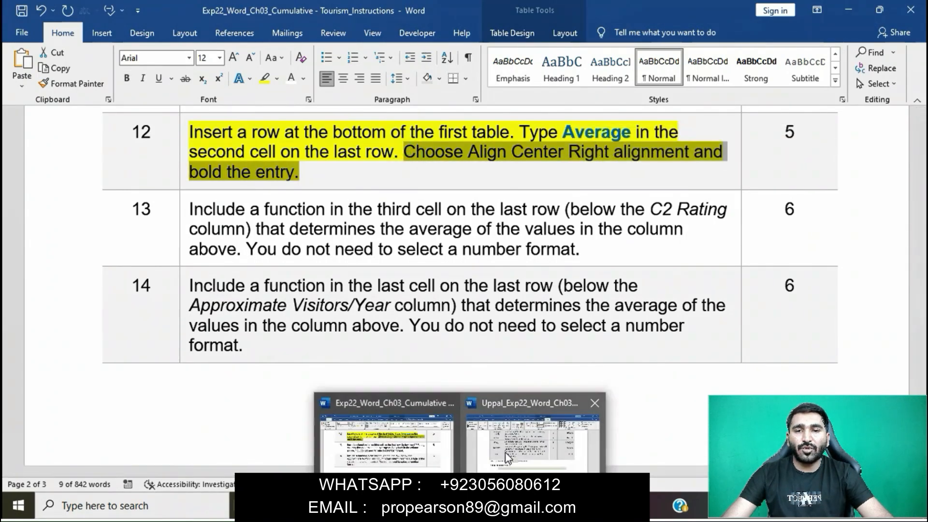
click(505, 453)
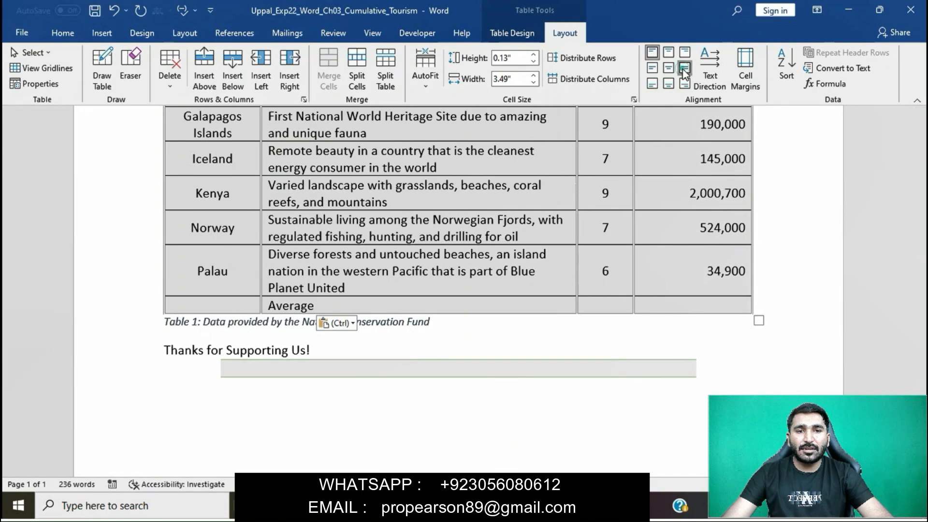
click(682, 68)
click(63, 33)
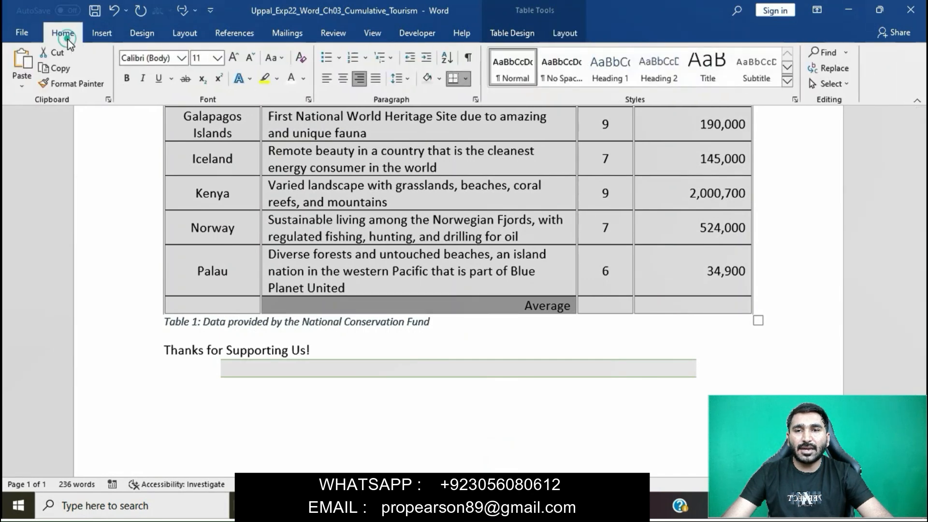
click(127, 78)
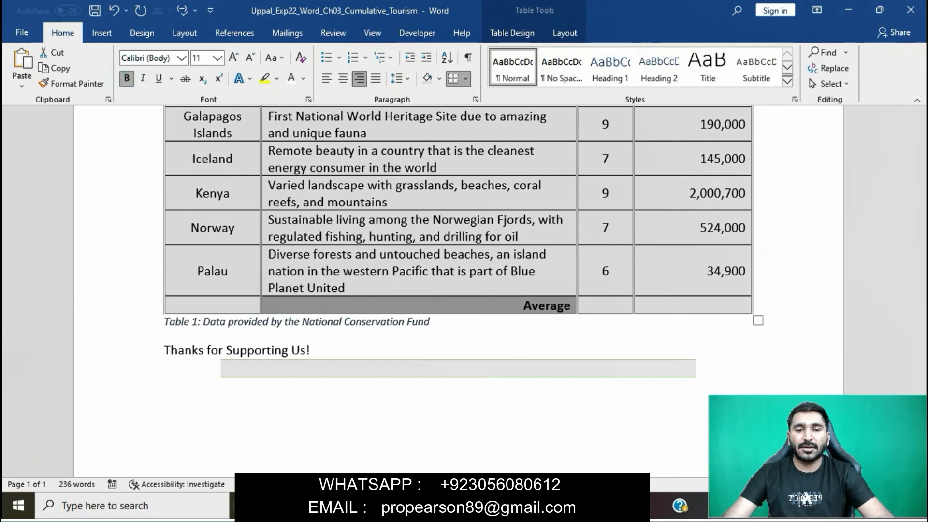
Highlight the step 13 text in yellow in the instructions document.
mouse_move(460, 505)
click(420, 431)
click(414, 245)
scroll(414, 244, down, 1)
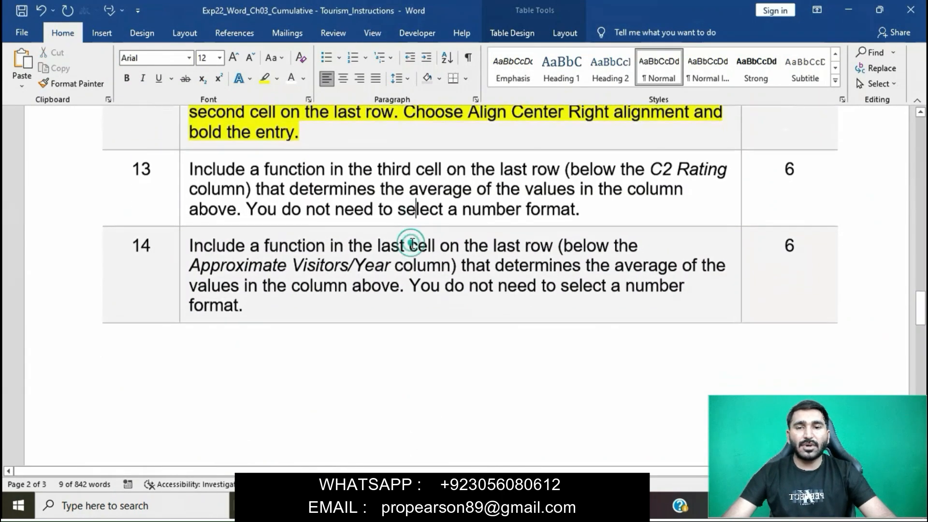
click(183, 160)
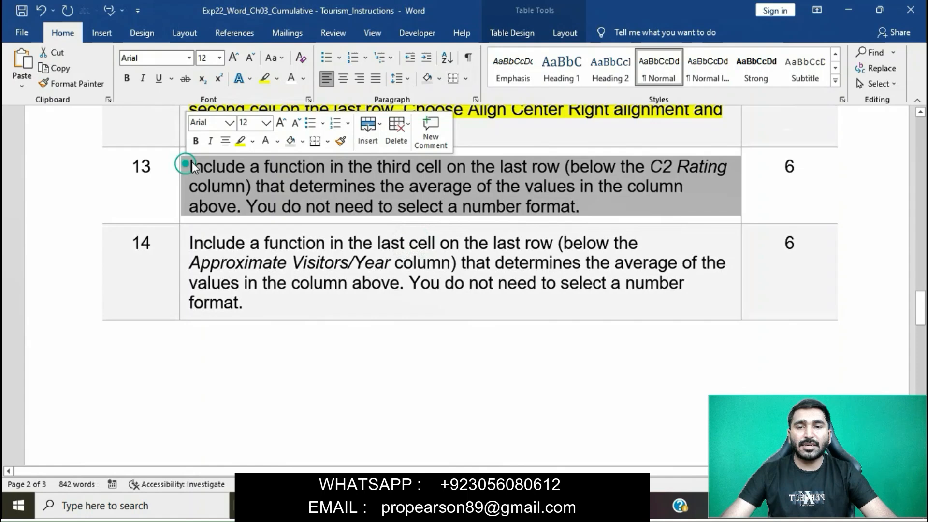
click(238, 144)
drag(281, 207, 195, 164)
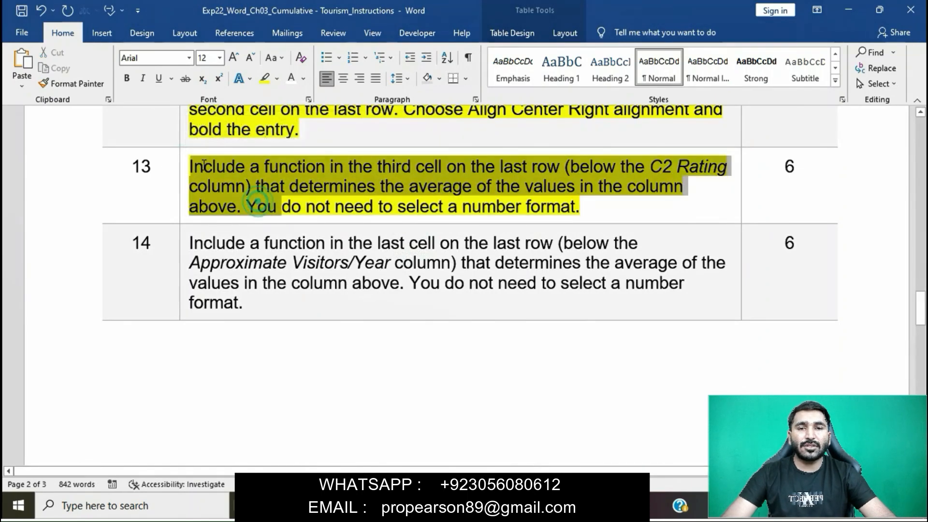
click(192, 165)
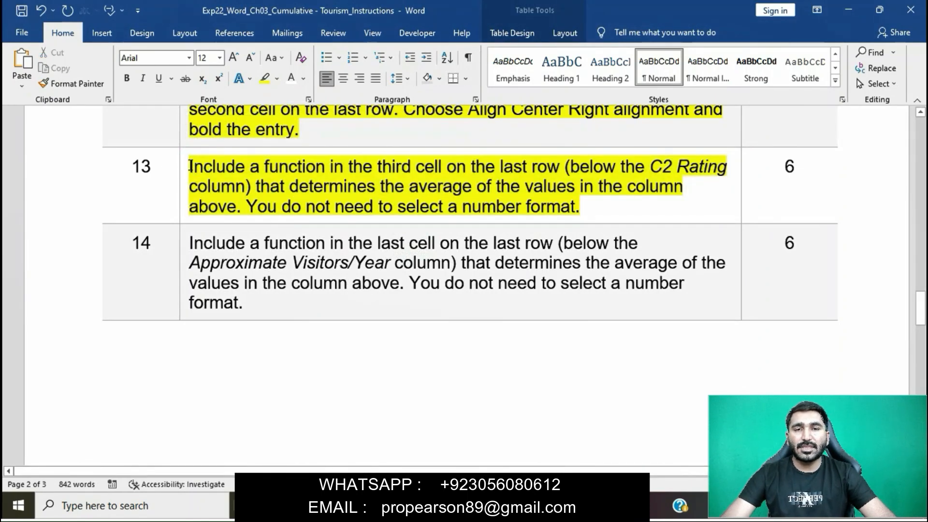
Insert the formula =AVERAGE(ABOVE) in the last row's C2 Rating cell, per step 13, and return to the instructions document.
drag(191, 166, 555, 161)
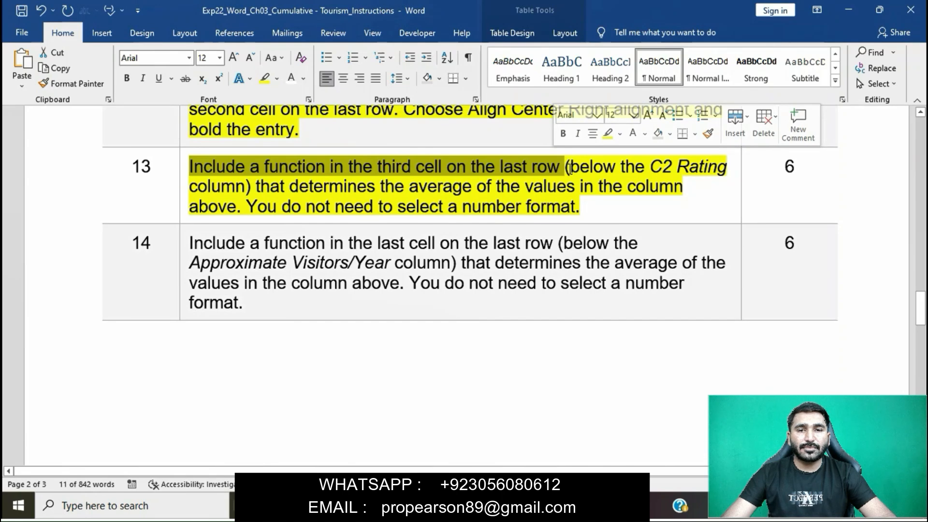
drag(570, 167, 578, 208)
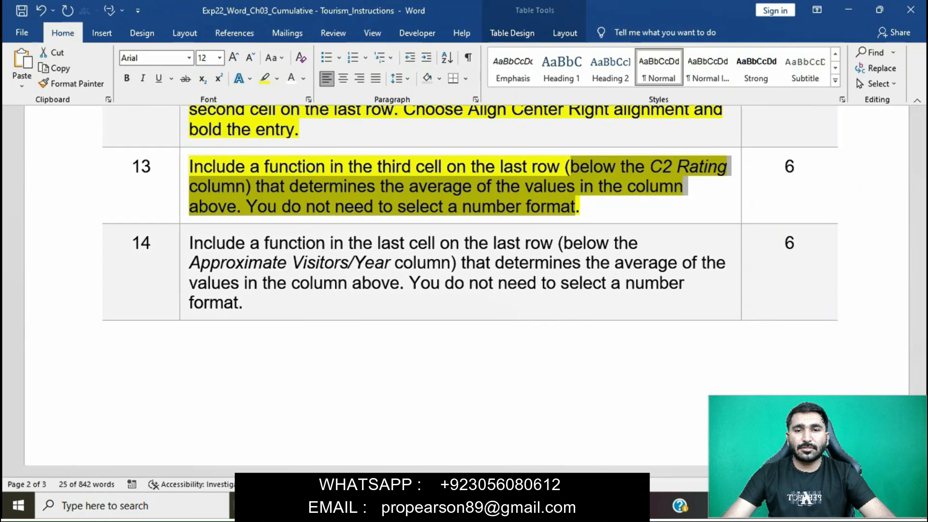
mouse_move(459, 508)
click(503, 454)
scroll(563, 298, up, 5)
ctrl+scroll(565, 301, down, 1)
scroll(565, 301, down, 5)
click(601, 269)
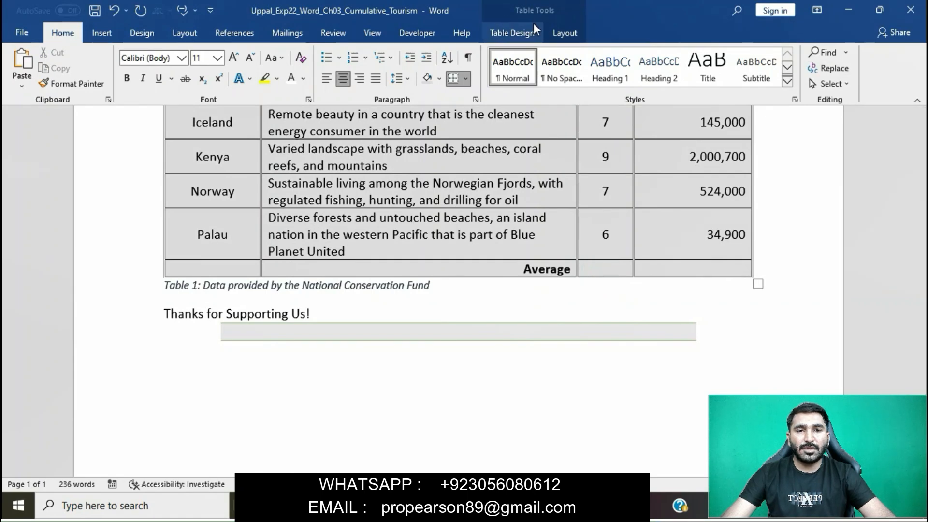
click(561, 34)
click(822, 83)
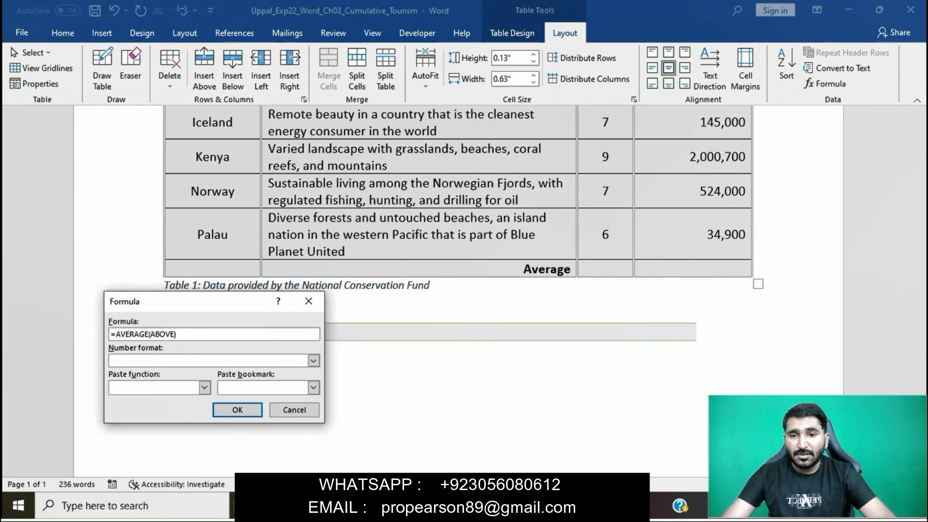
click(238, 409)
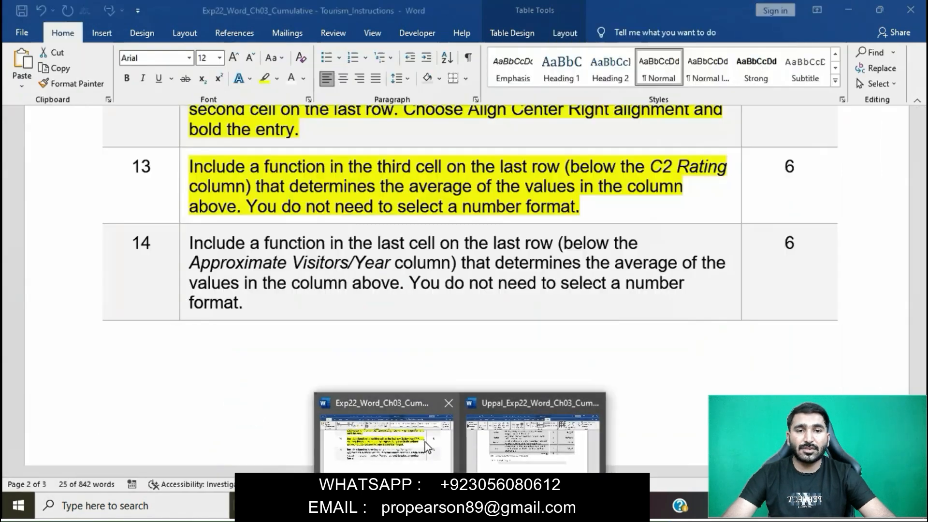
click(425, 440)
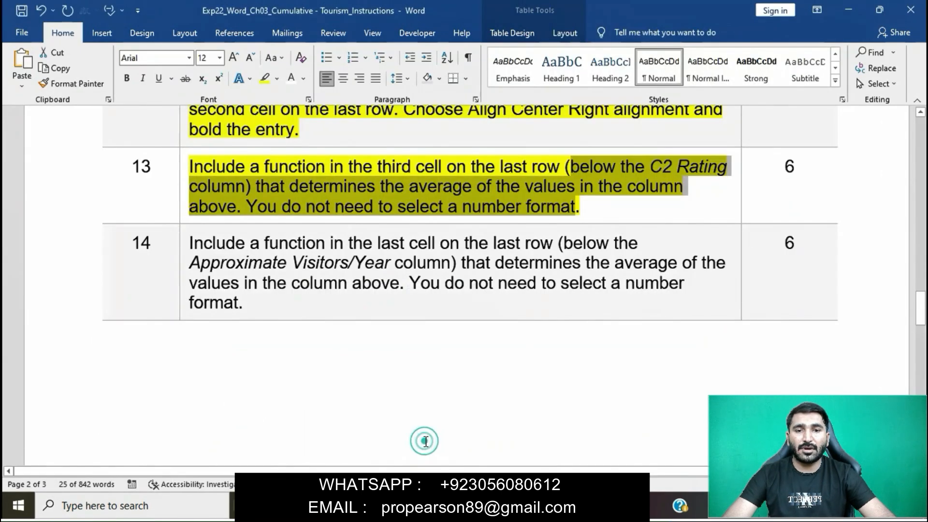
Highlight the step 14 text in yellow in the instructions document.
click(410, 212)
scroll(411, 212, down, 2)
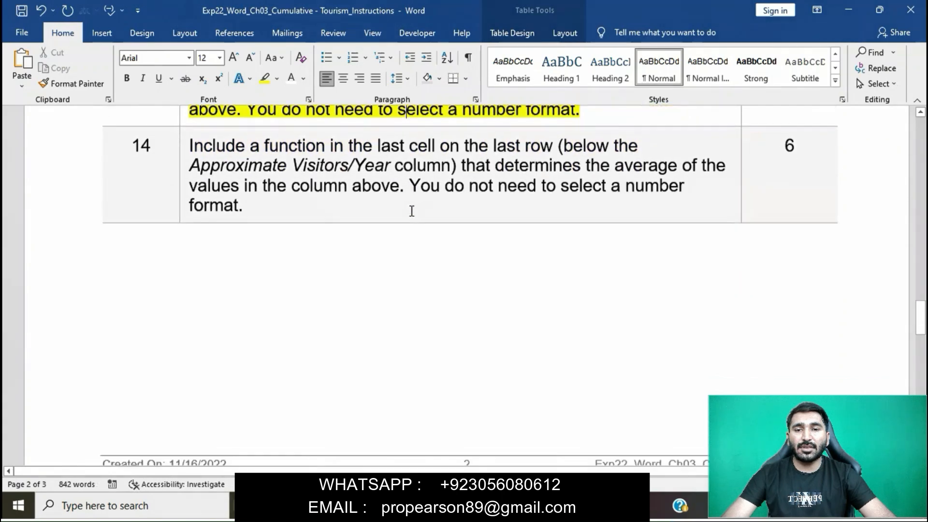
click(182, 154)
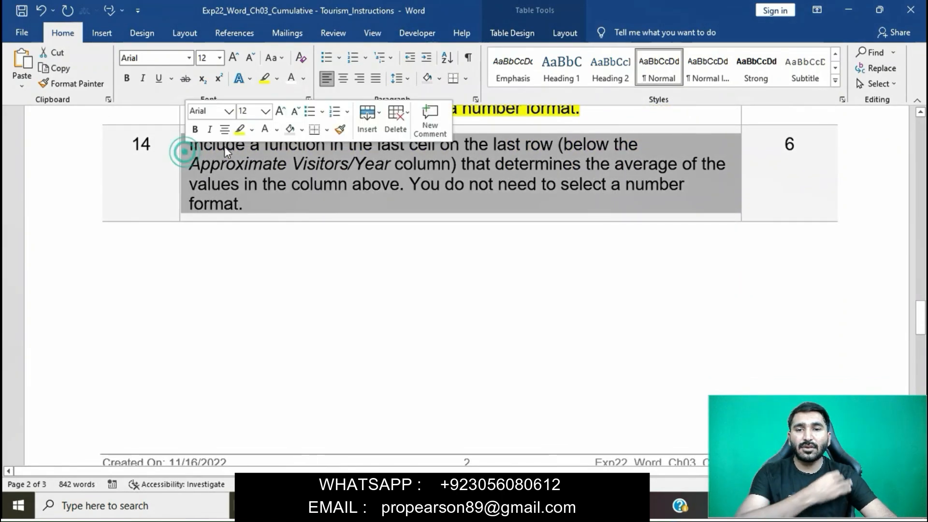
click(240, 130)
click(251, 157)
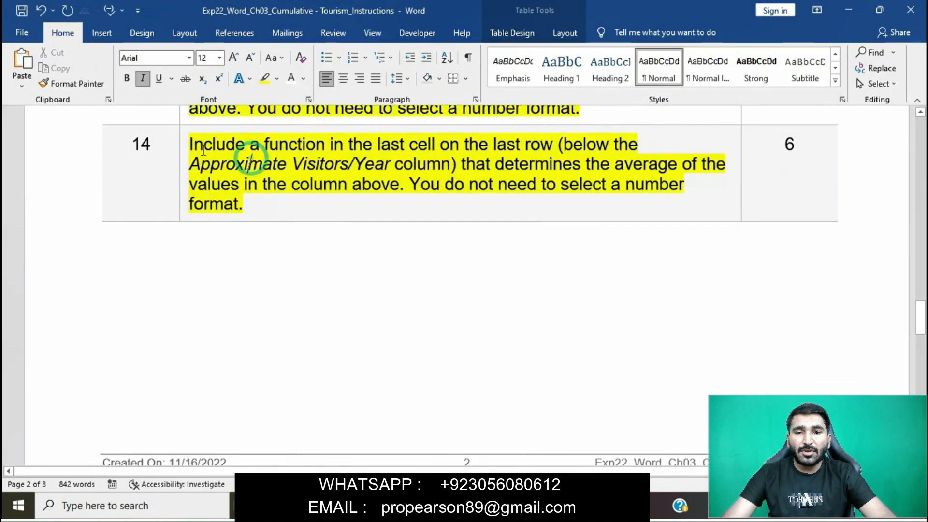
Read step 14, then insert the formula =AVERAGE(ABOVE) in the flyer table's last-row cell below the Approximate Visitors/Year column.
drag(189, 144, 408, 188)
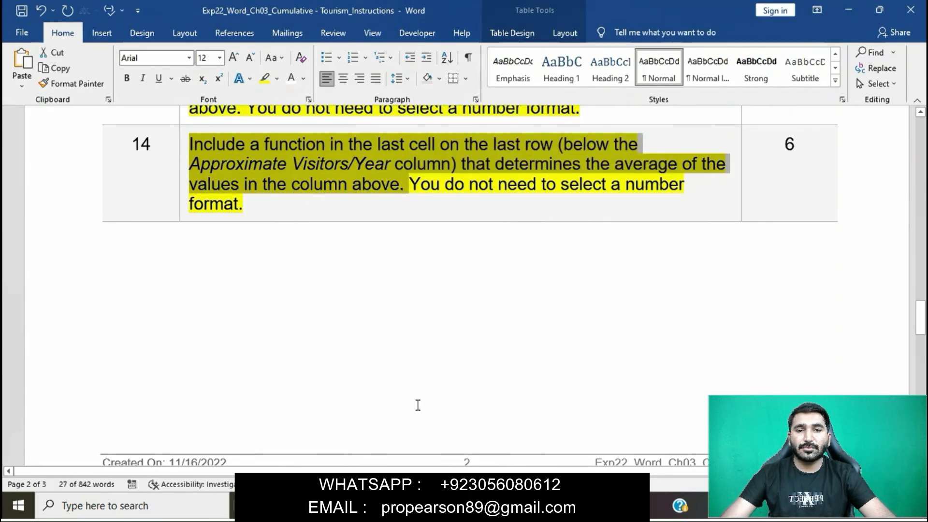
mouse_move(459, 506)
click(532, 439)
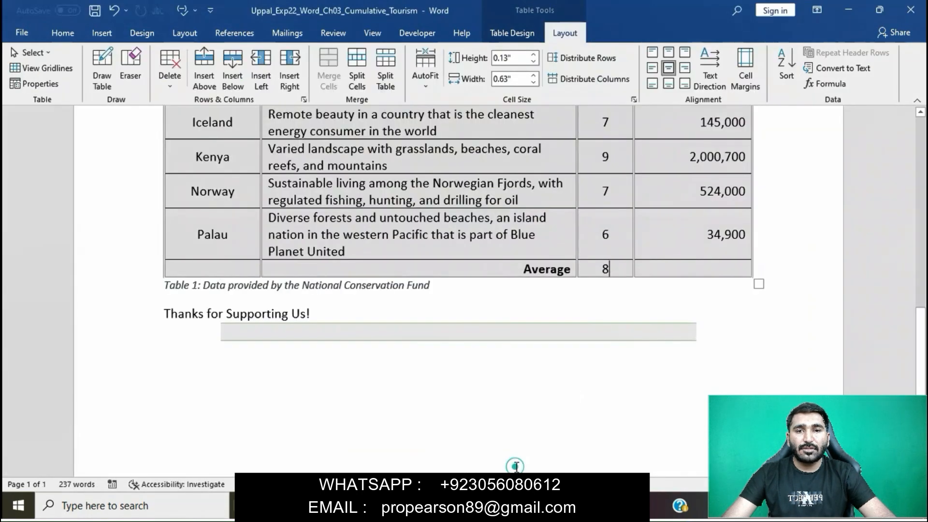
click(689, 267)
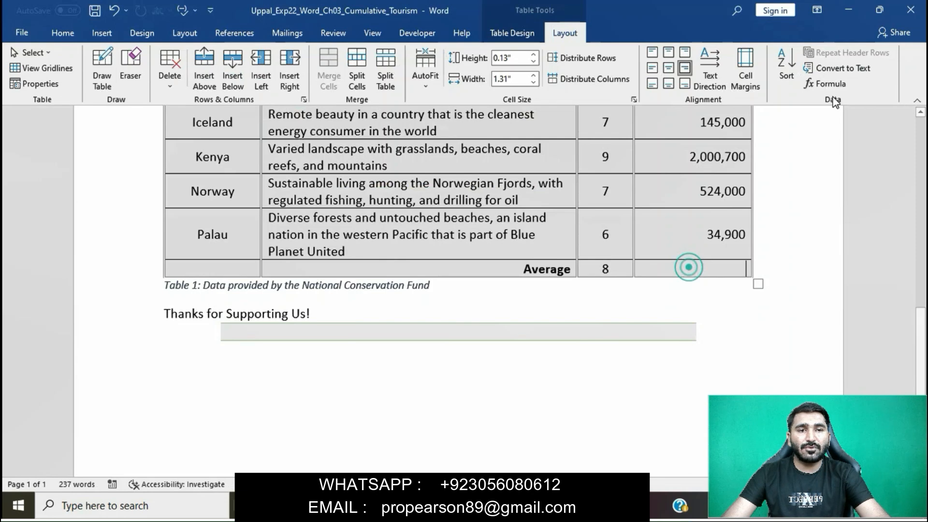
click(827, 84)
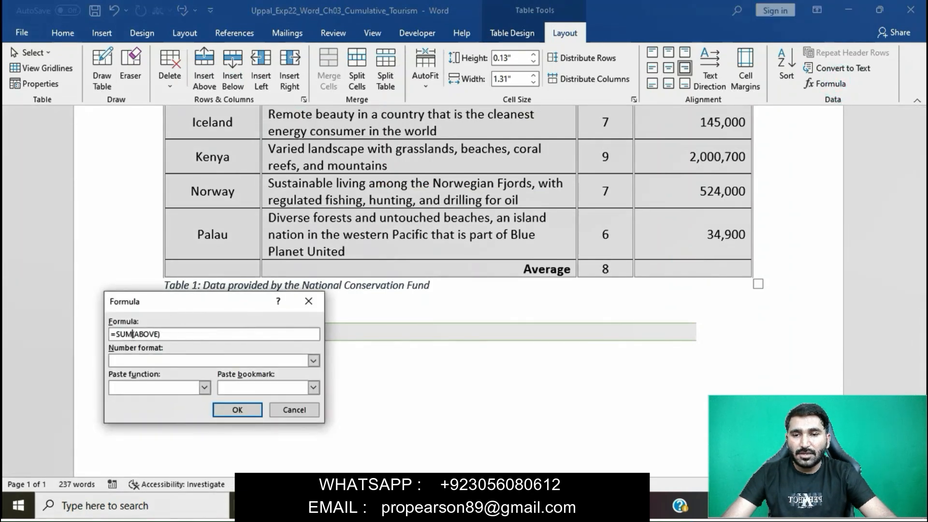
text(AVERAGE)
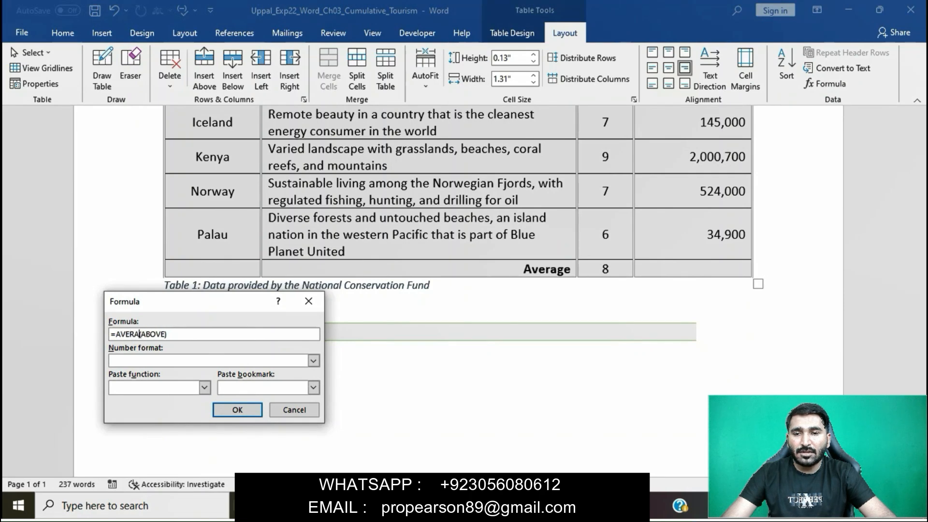
click(237, 409)
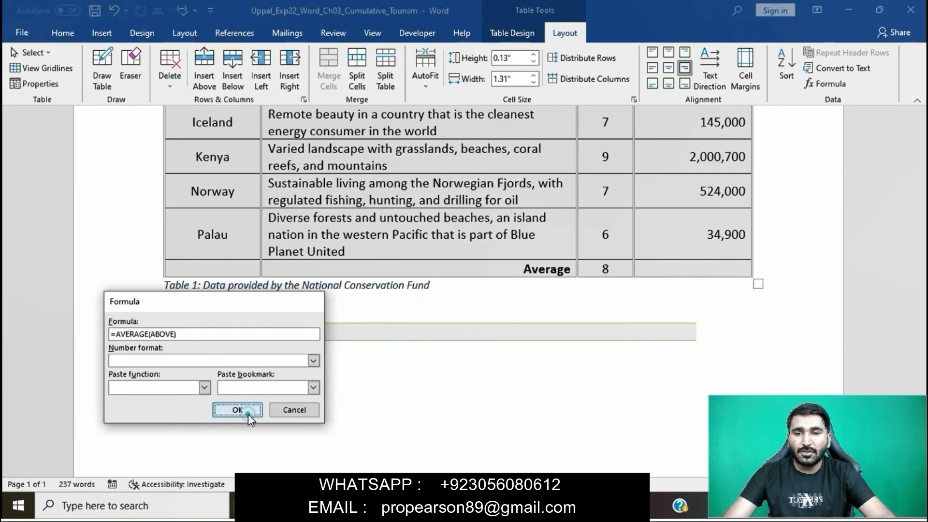